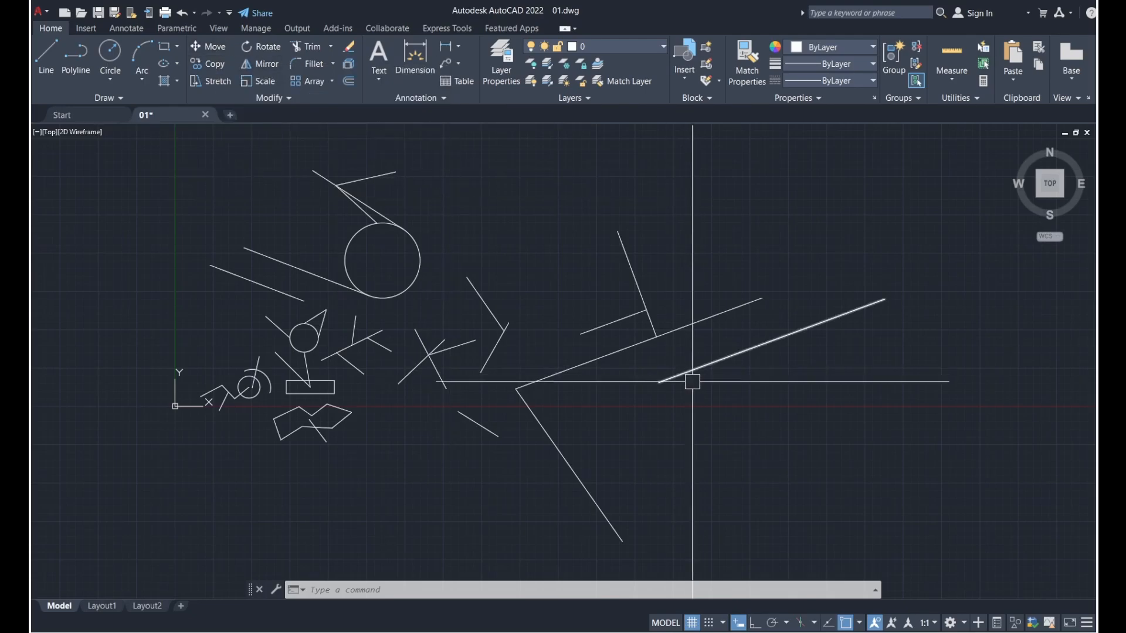
click(725, 361)
middle_drag(877, 377, 633, 376)
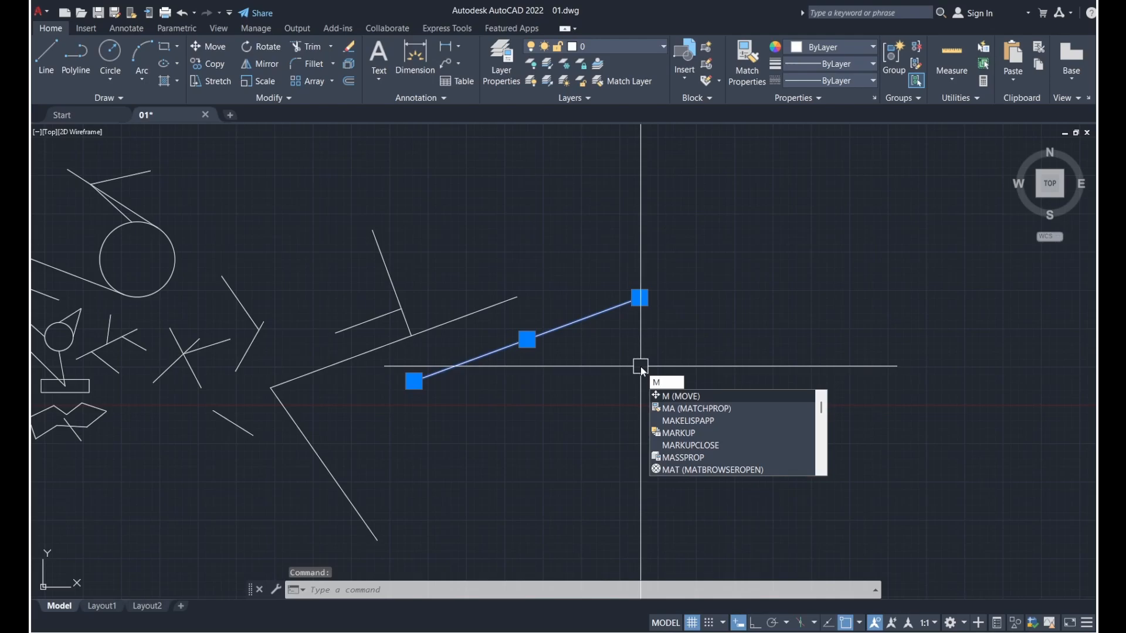
key(Return)
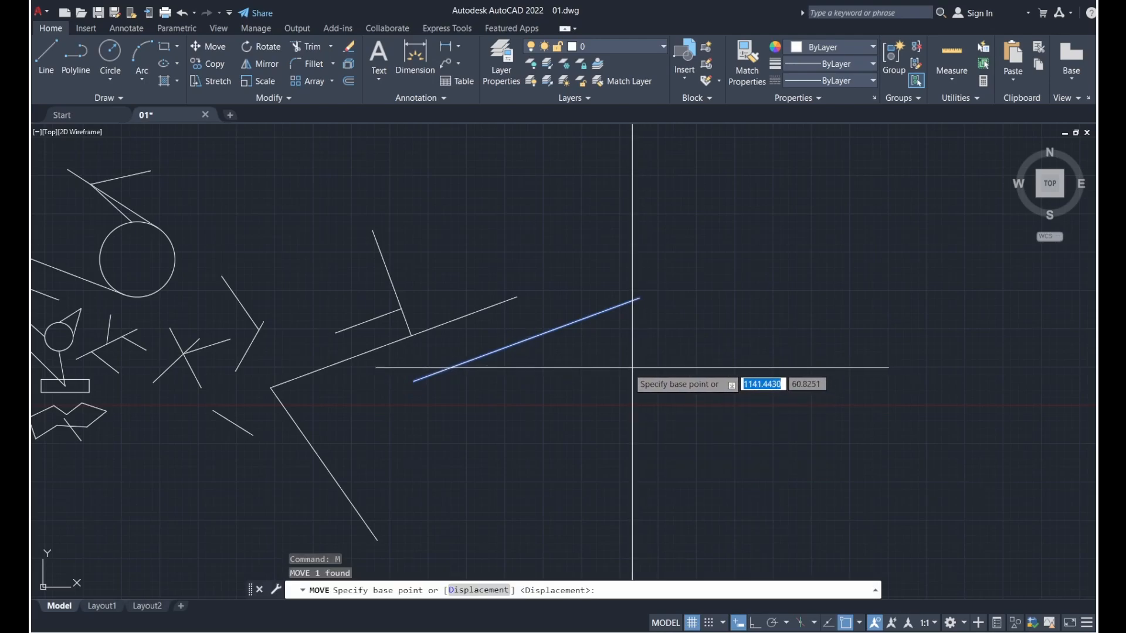
key(Escape)
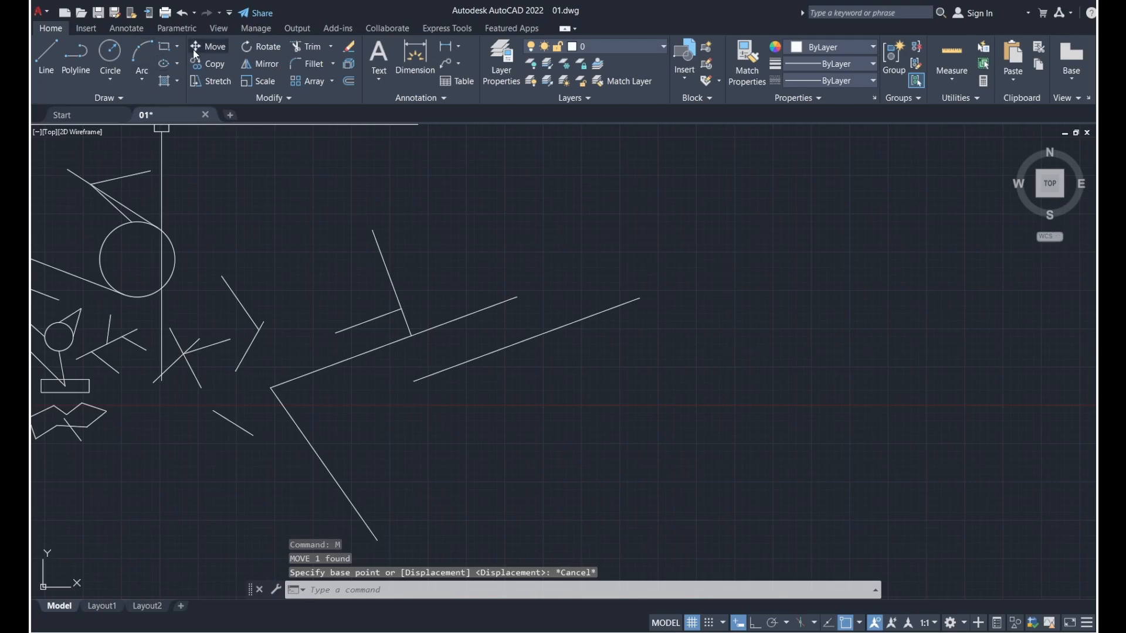
- Move the long slanted line at the drawing's far right horizontally about 570 units to the right, with Ortho on
click(201, 47)
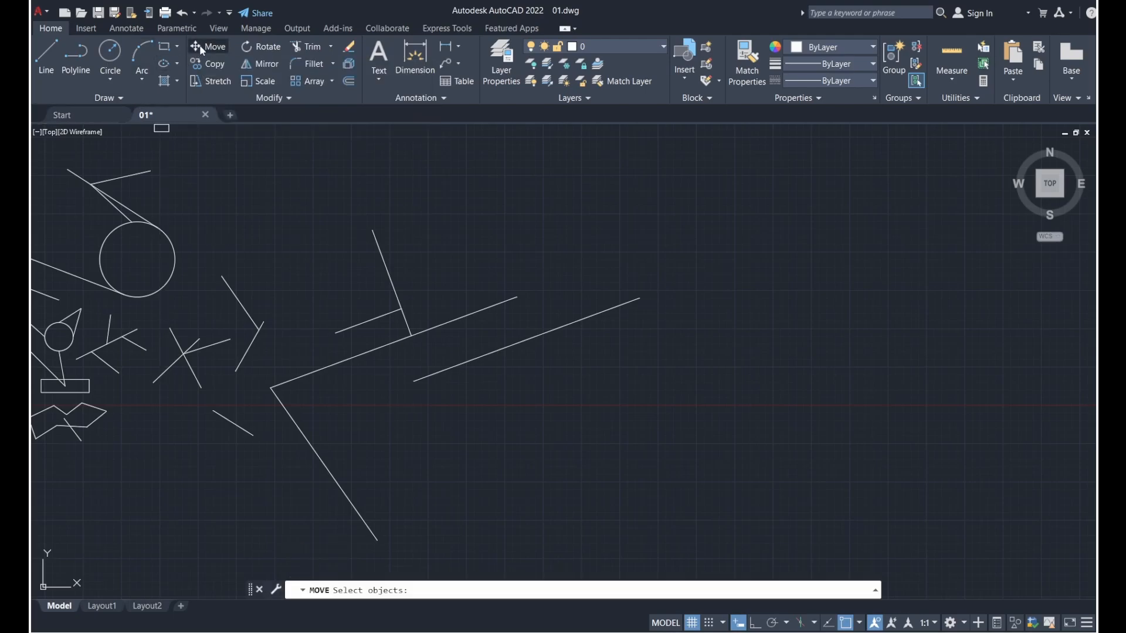
click(537, 342)
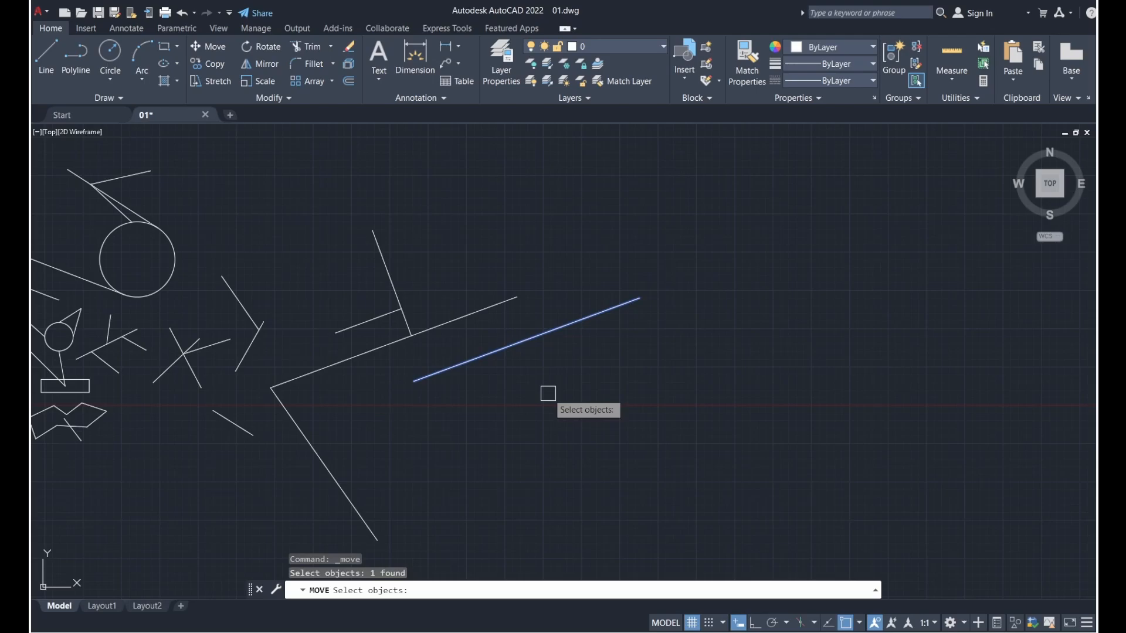
key(Return)
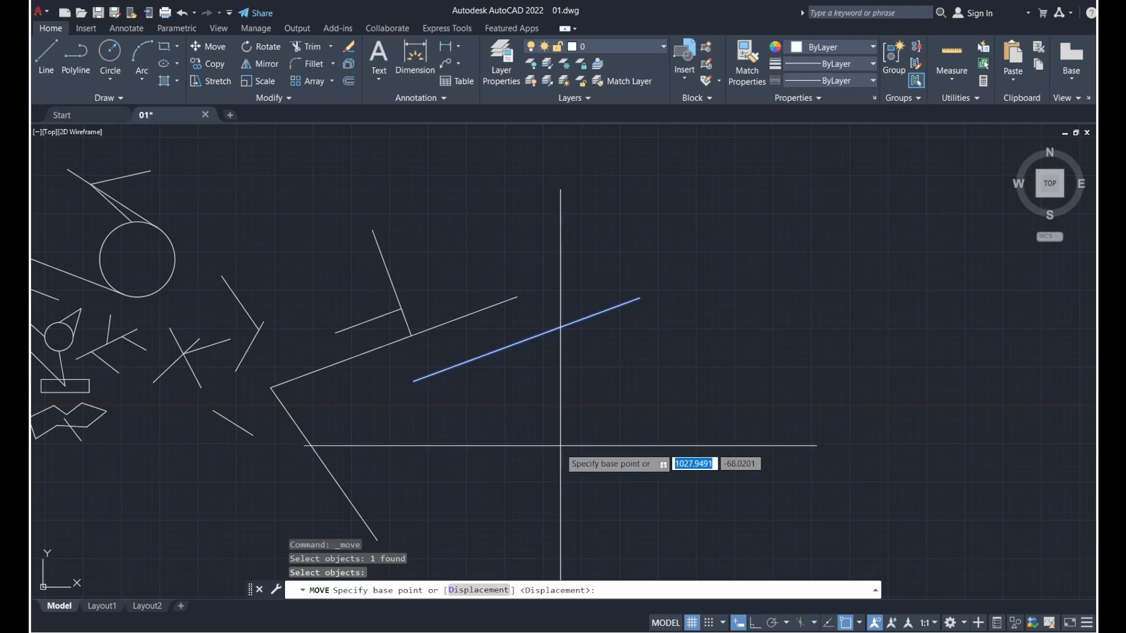
click(524, 436)
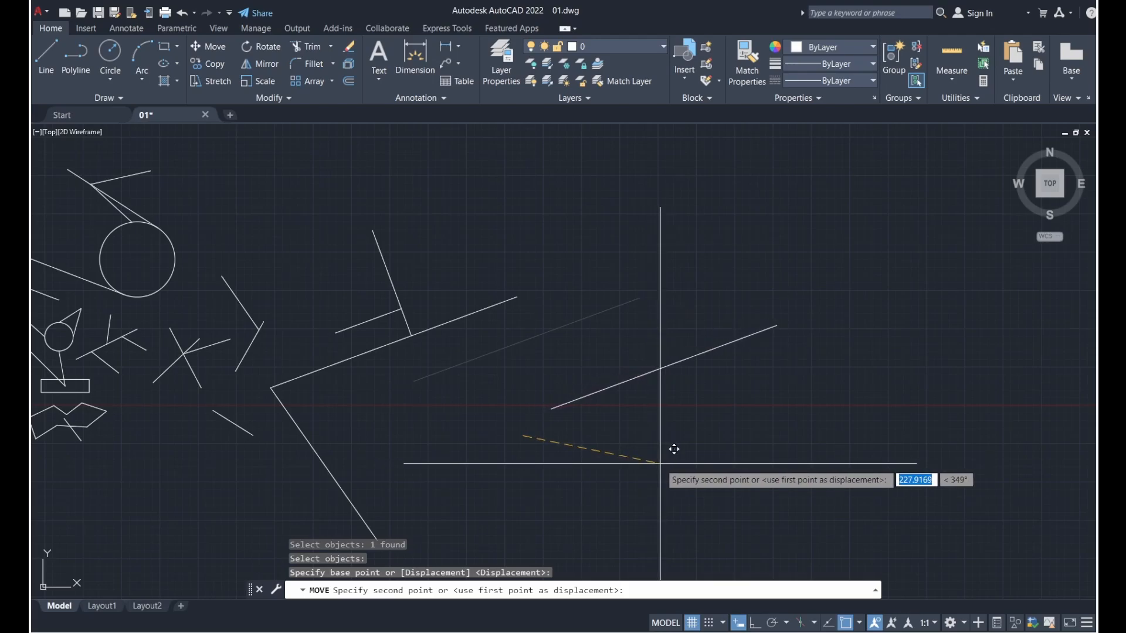
key(F8)
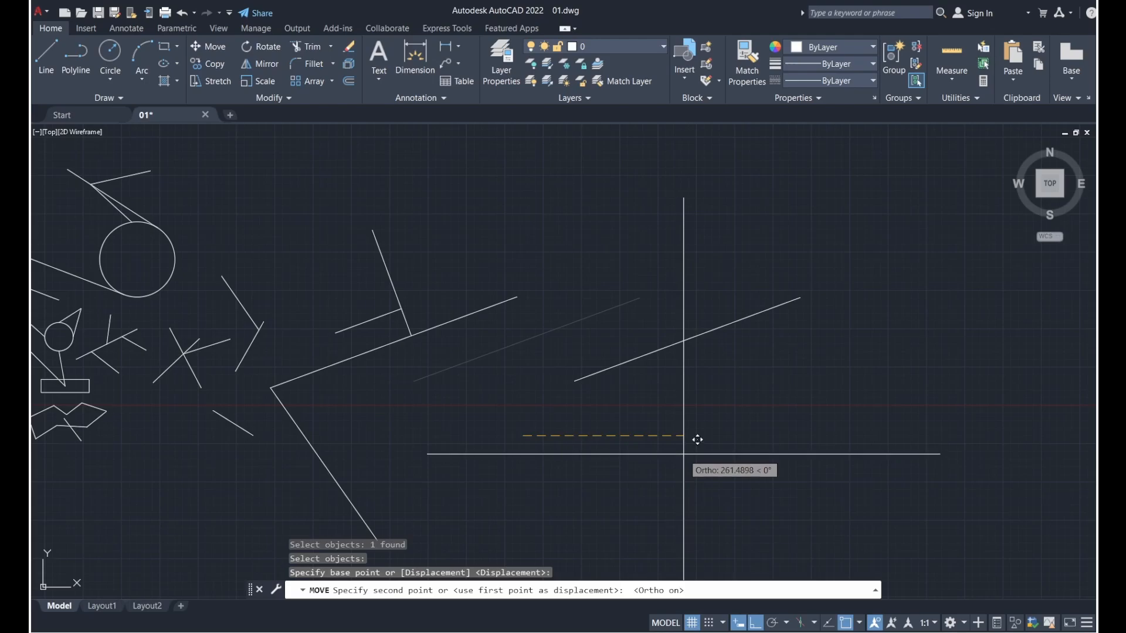
middle_drag(782, 430, 593, 417)
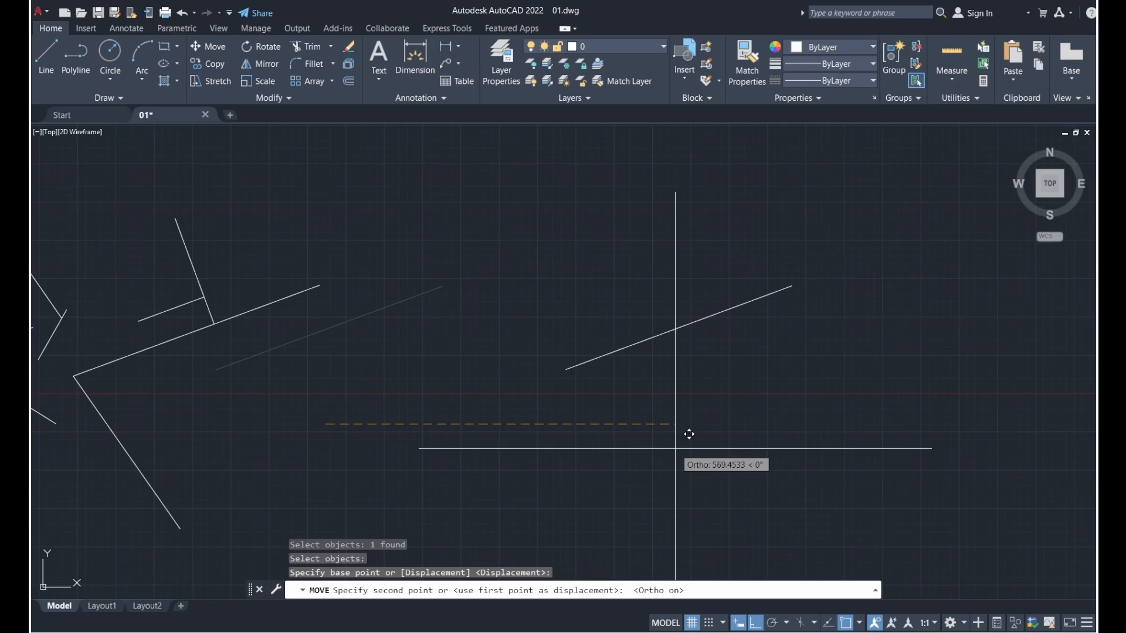
click(672, 449)
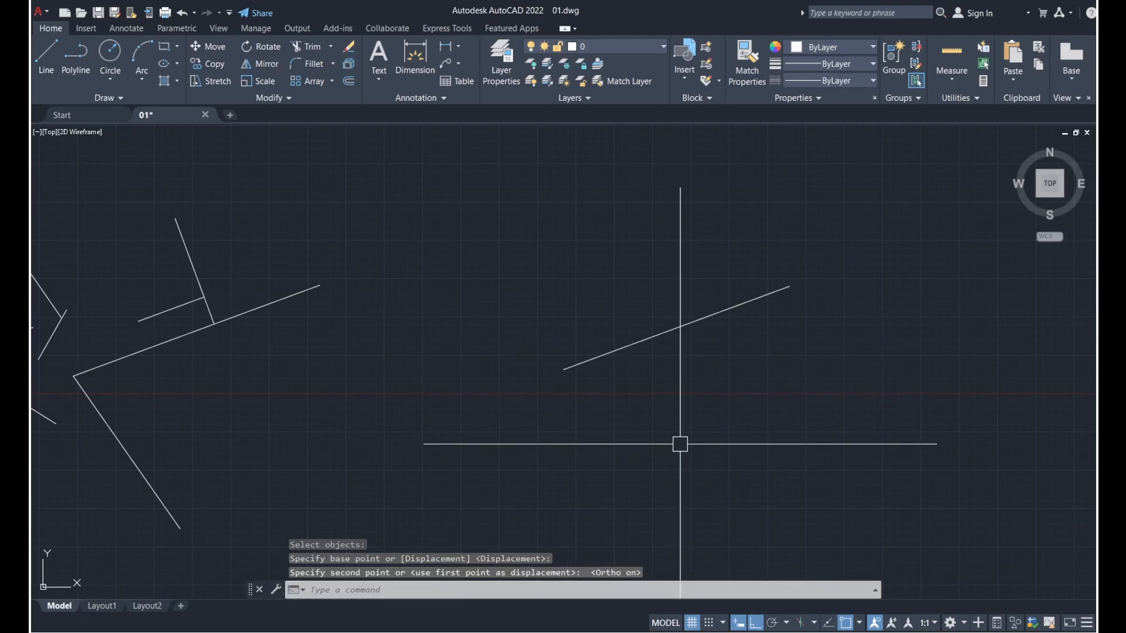
- Move the isolated slanted line horizontally back to the left, next to the parallel line of the other shapes
scroll(679, 444, down, 2)
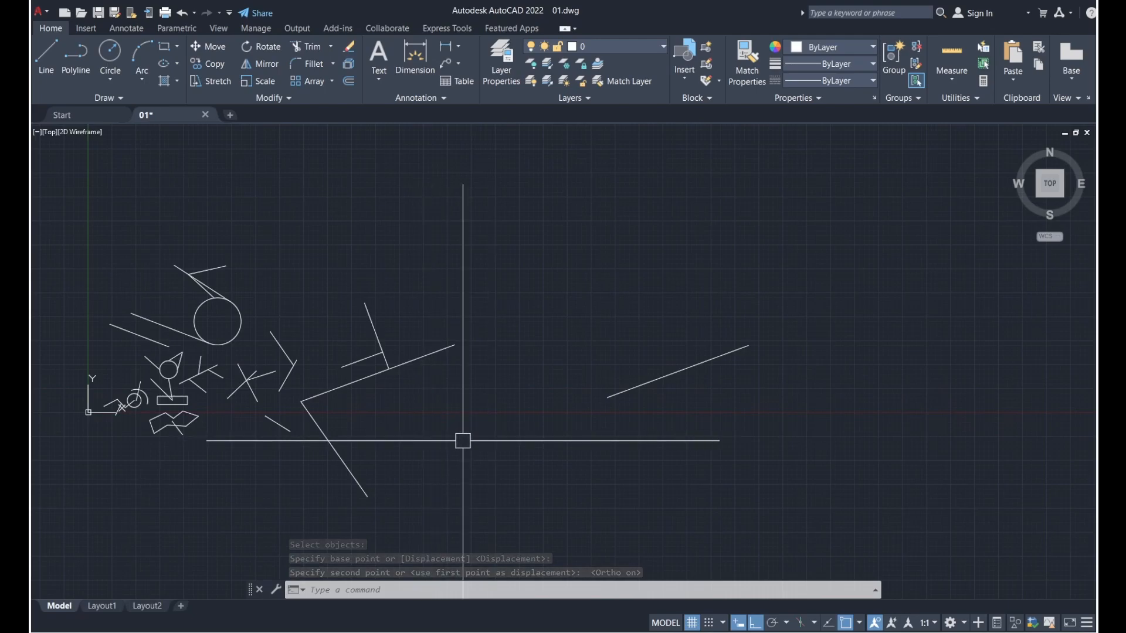
click(660, 378)
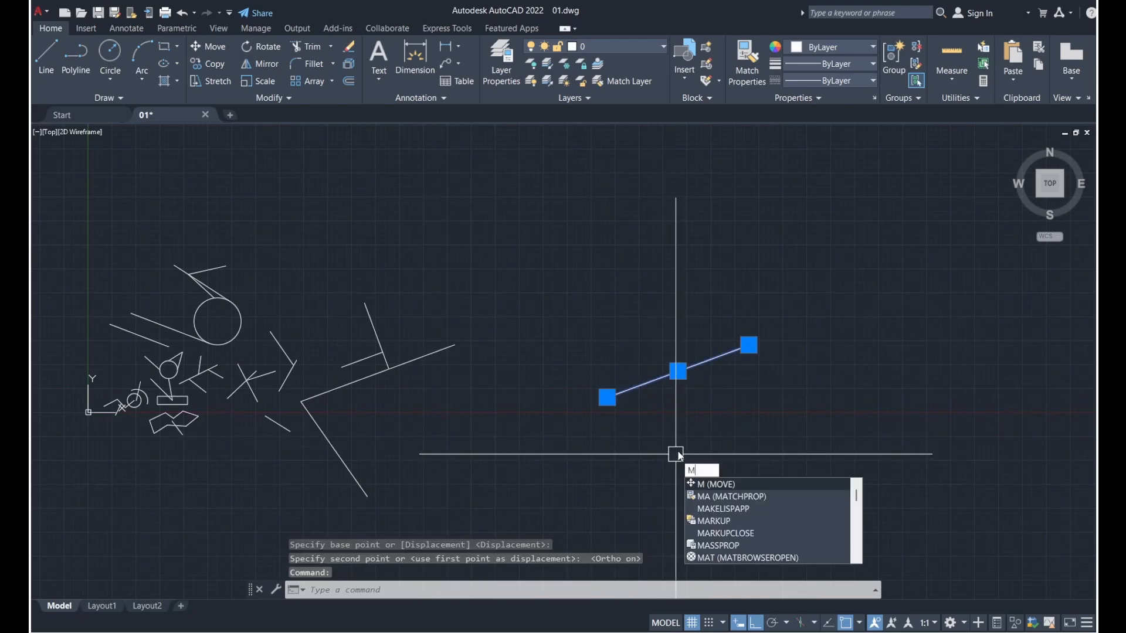
key(Return)
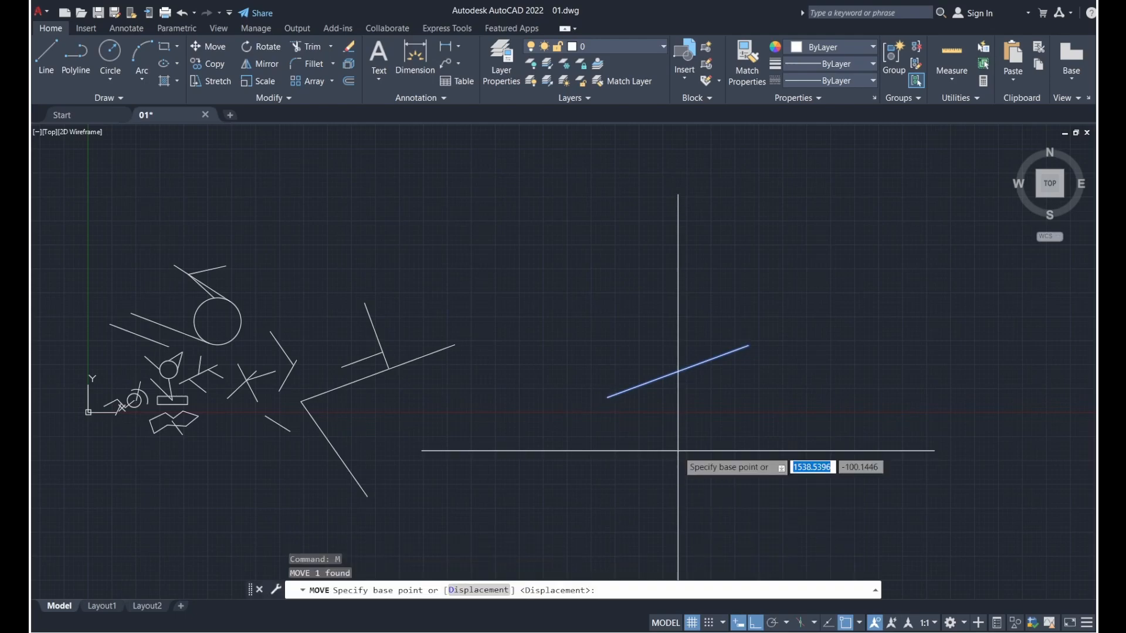
click(710, 302)
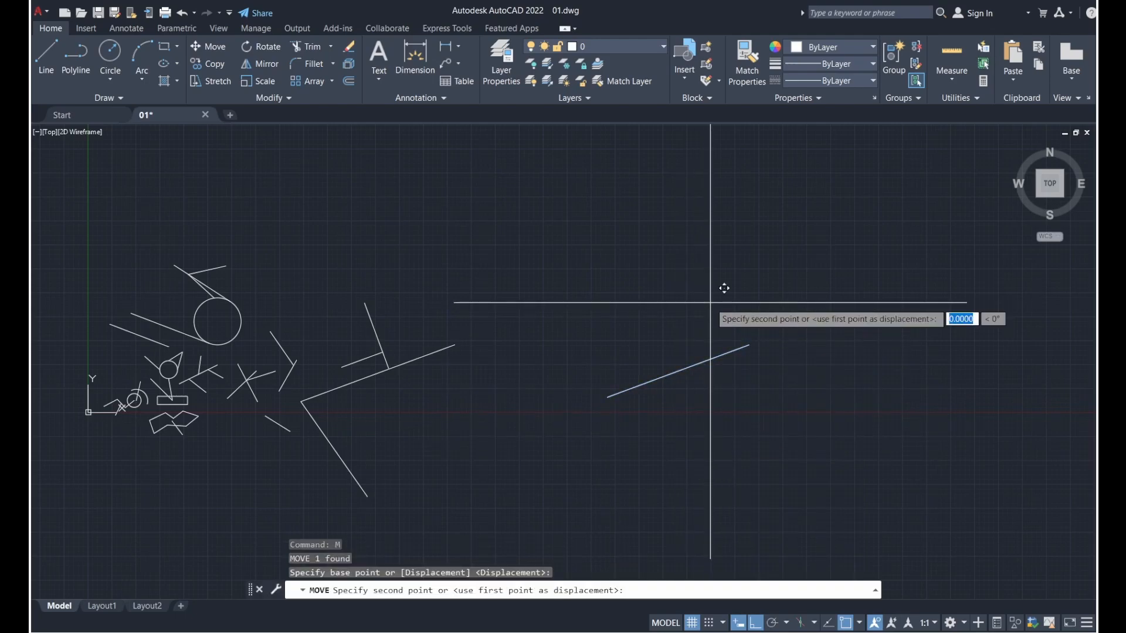
click(482, 302)
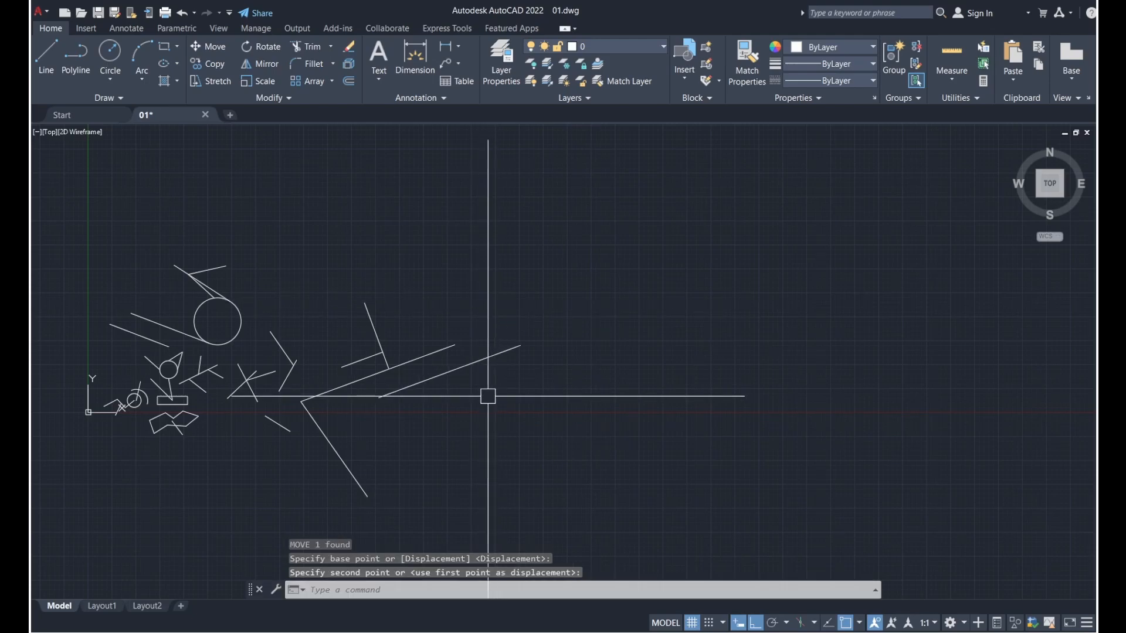
- Move all objects horizontally about 670 units to the right, enabling Endpoint snap and using the rightmost line's upper endpoint as base point
middle_drag(486, 395, 637, 377)
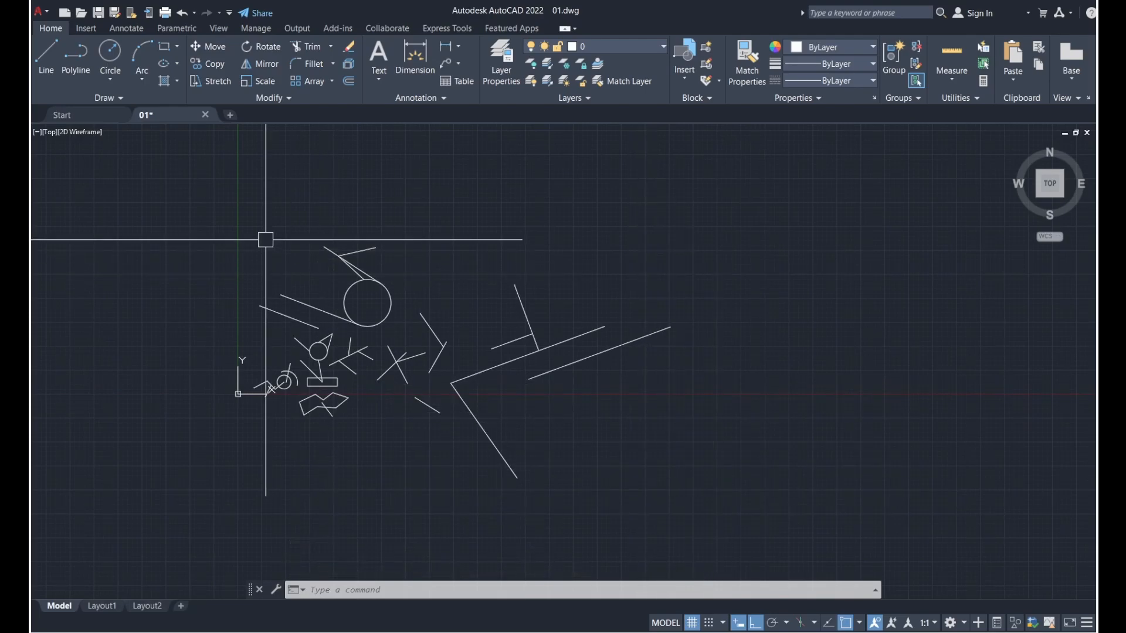
click(248, 202)
click(746, 522)
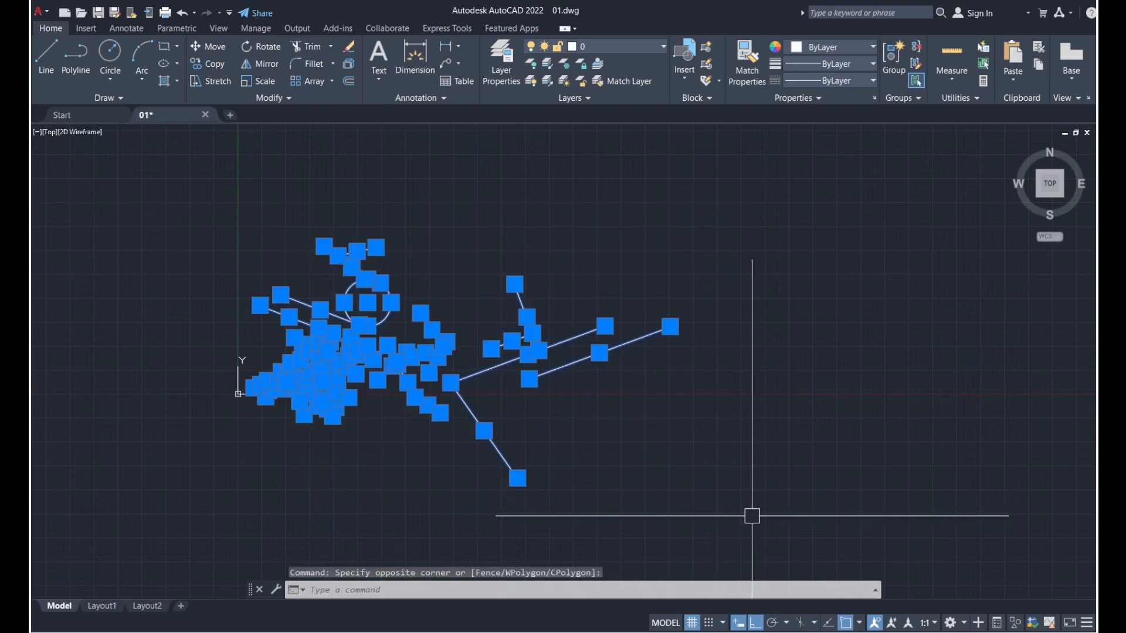
text(M)
key(Return)
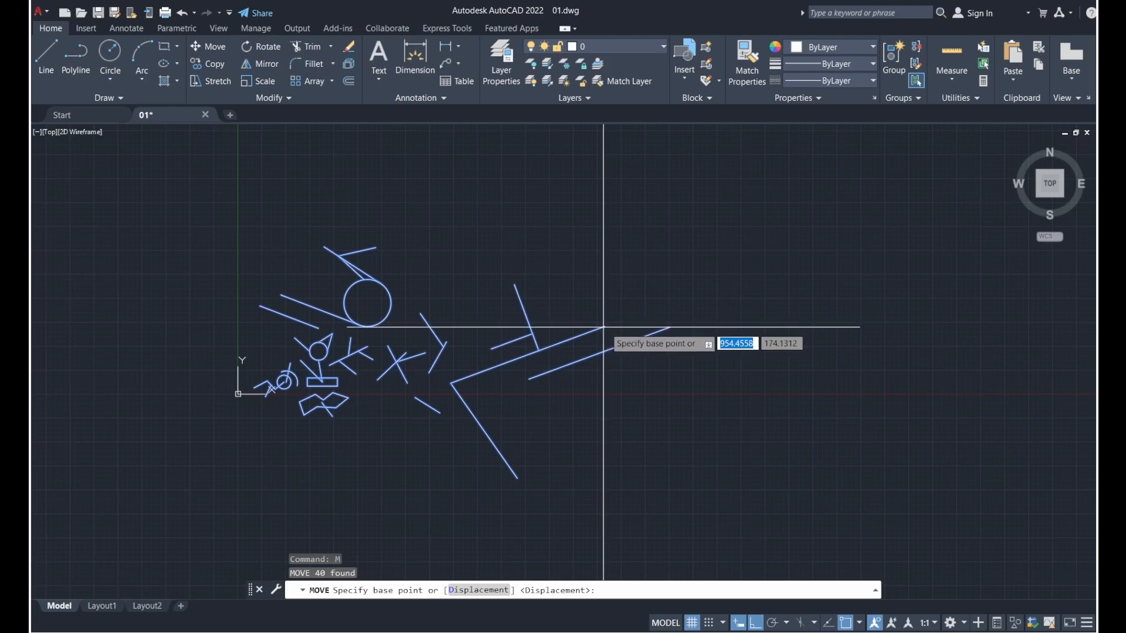
click(861, 624)
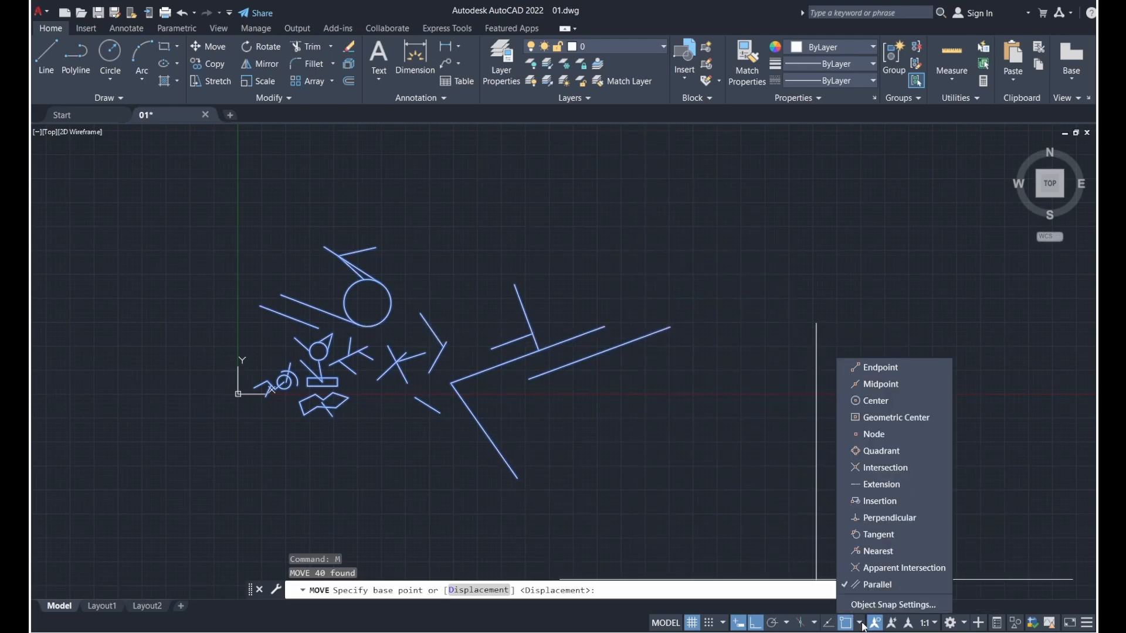
click(884, 371)
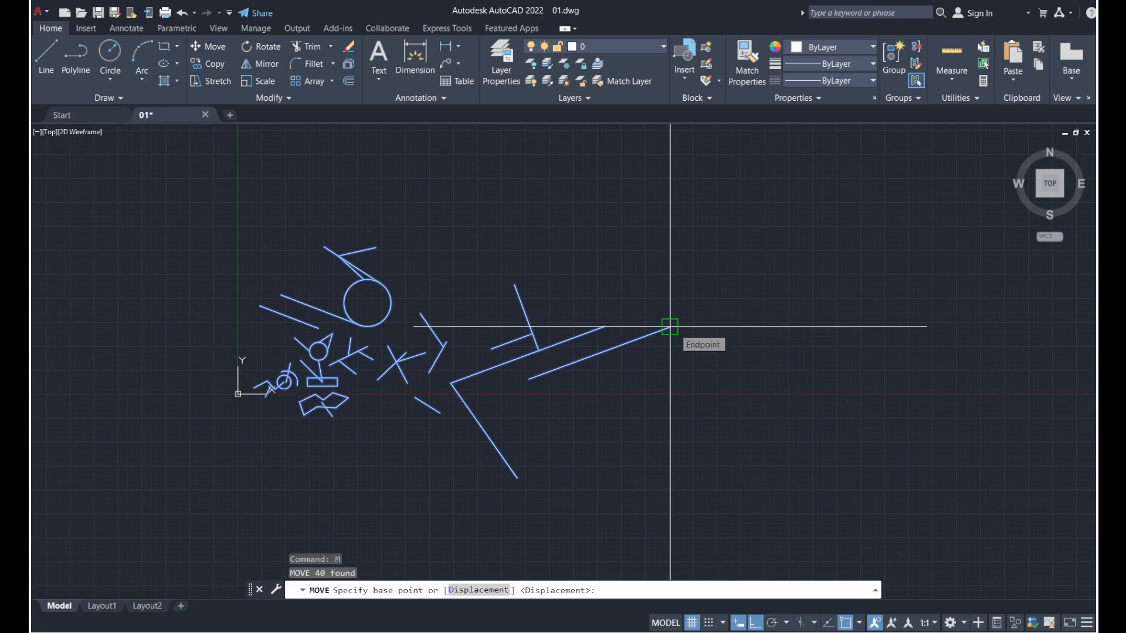
click(670, 327)
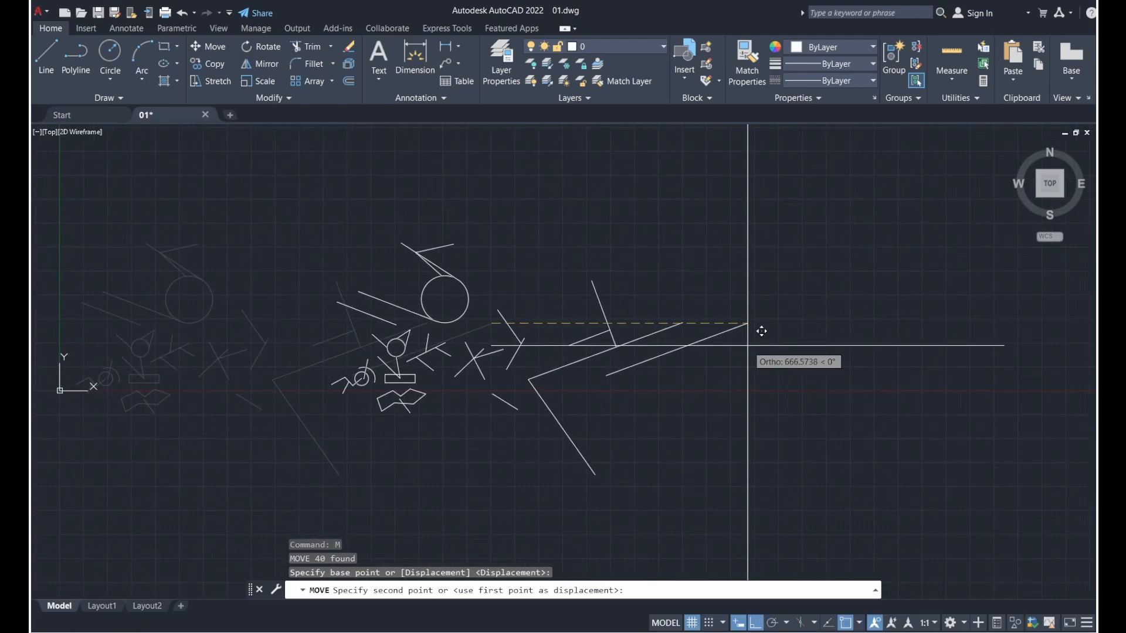
click(749, 345)
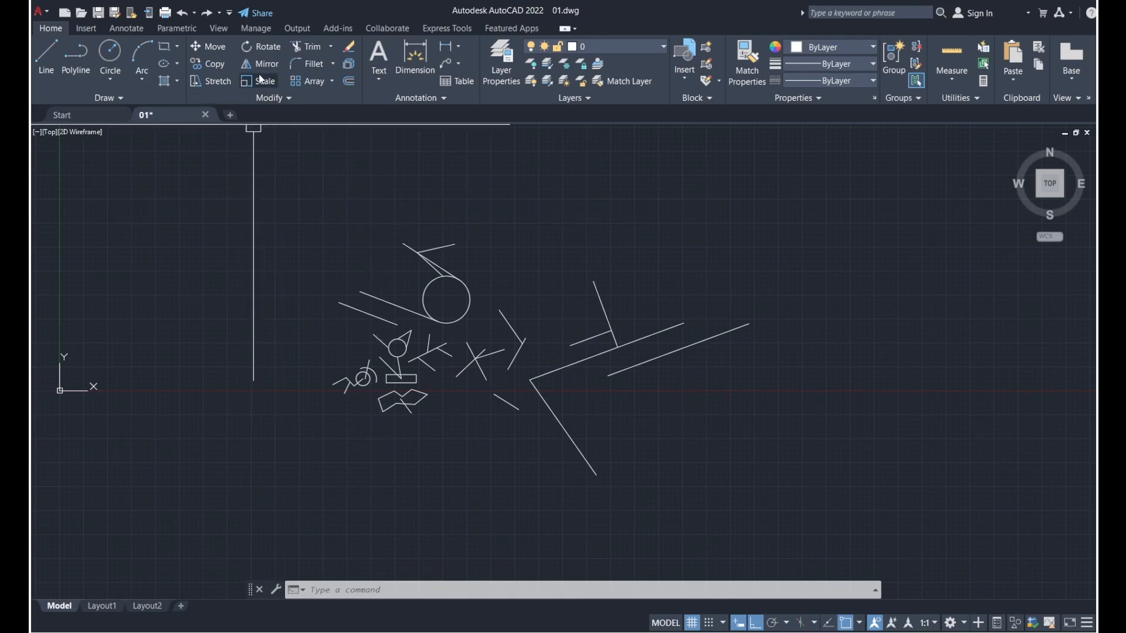
- Copy the large circle and two short slanted lines 500 units to the right, enabling Center snap and using the circle's center as base point
click(217, 64)
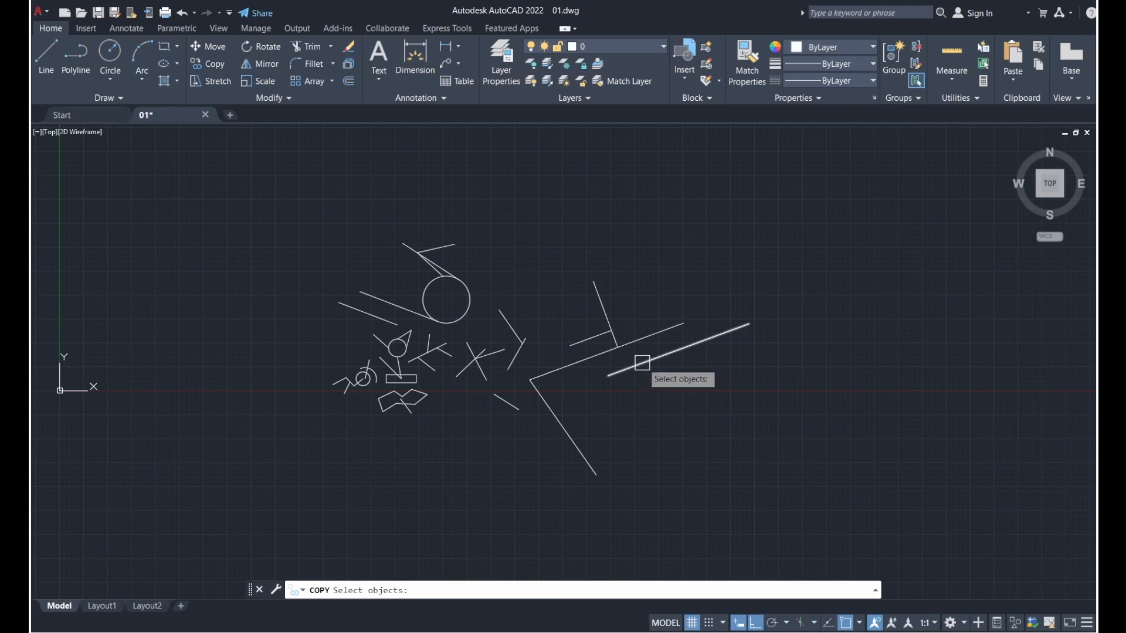
click(467, 311)
scroll(489, 262, up, 2)
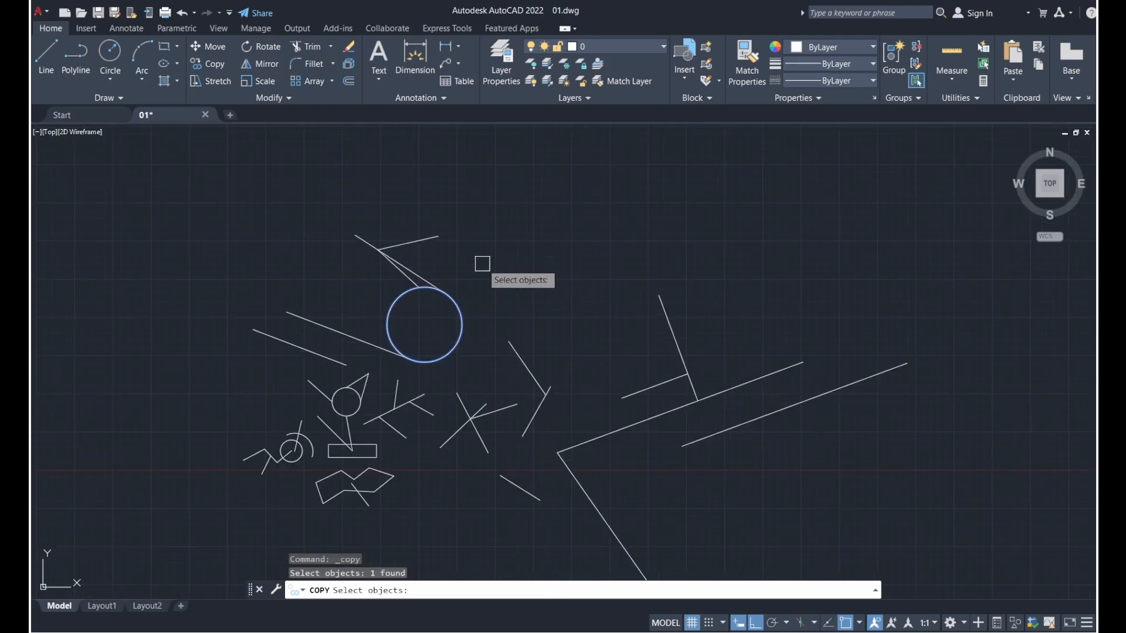
click(514, 351)
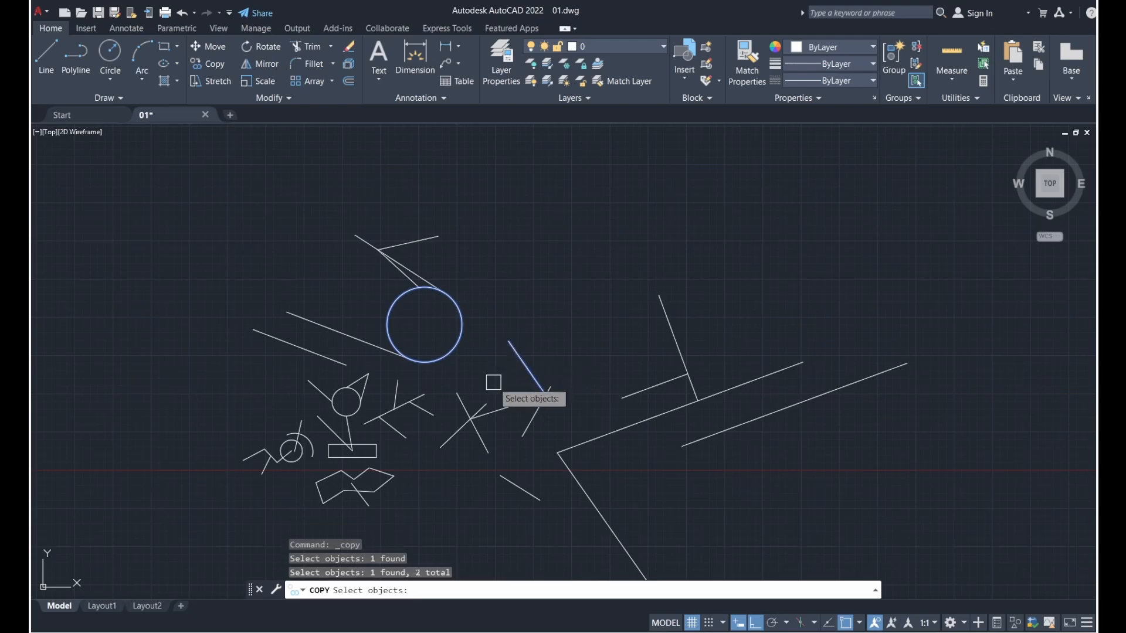
click(403, 435)
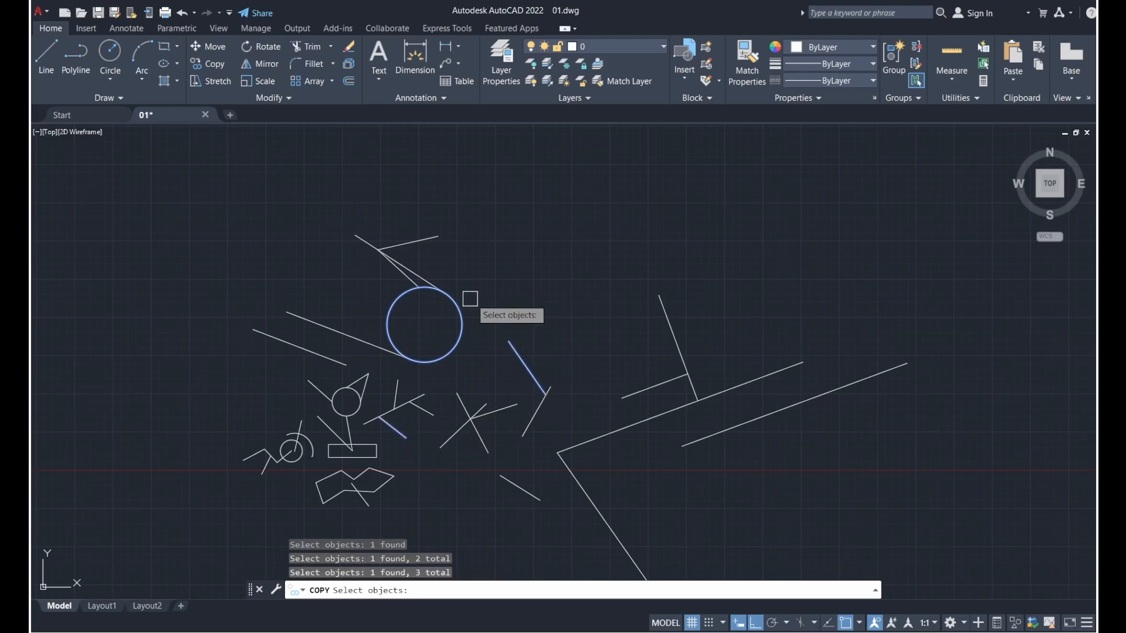
key(Return)
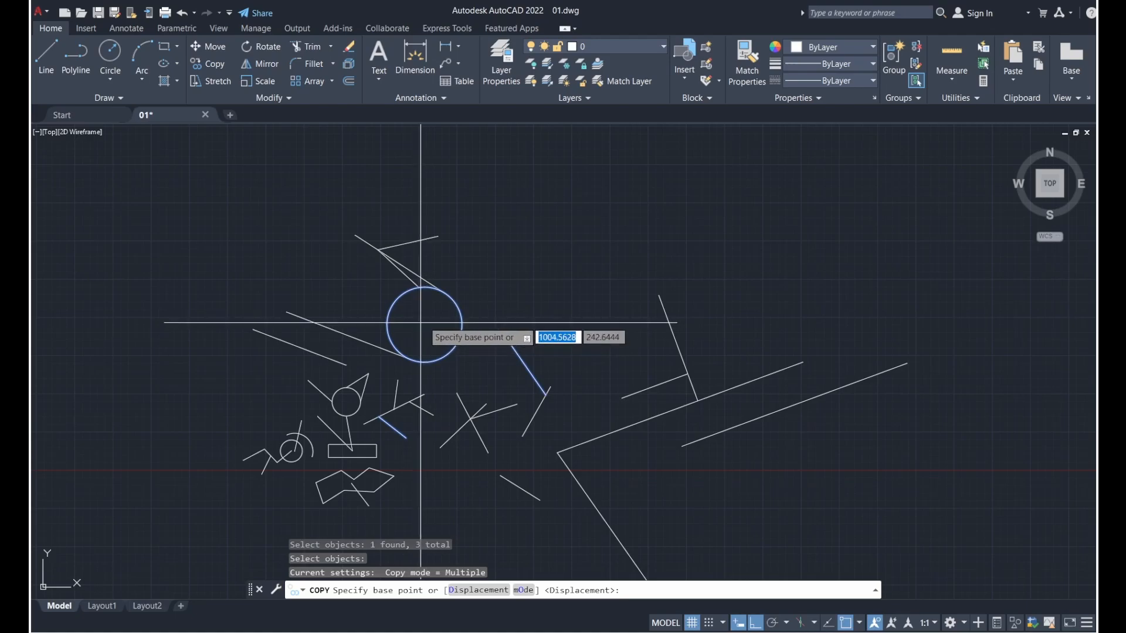
click(860, 623)
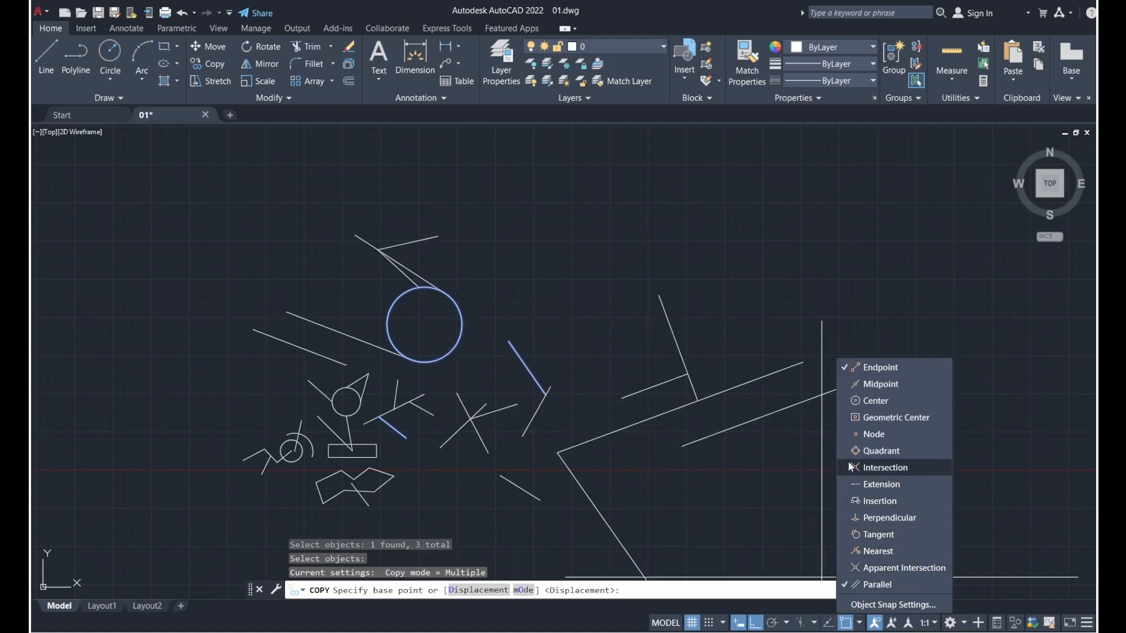
click(852, 402)
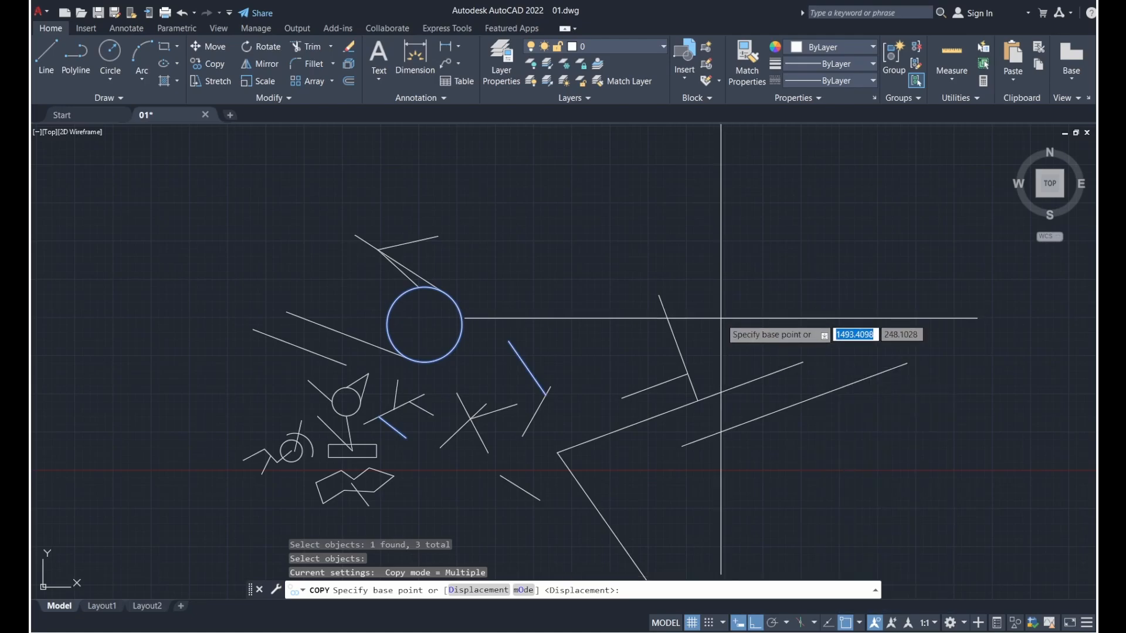
click(424, 325)
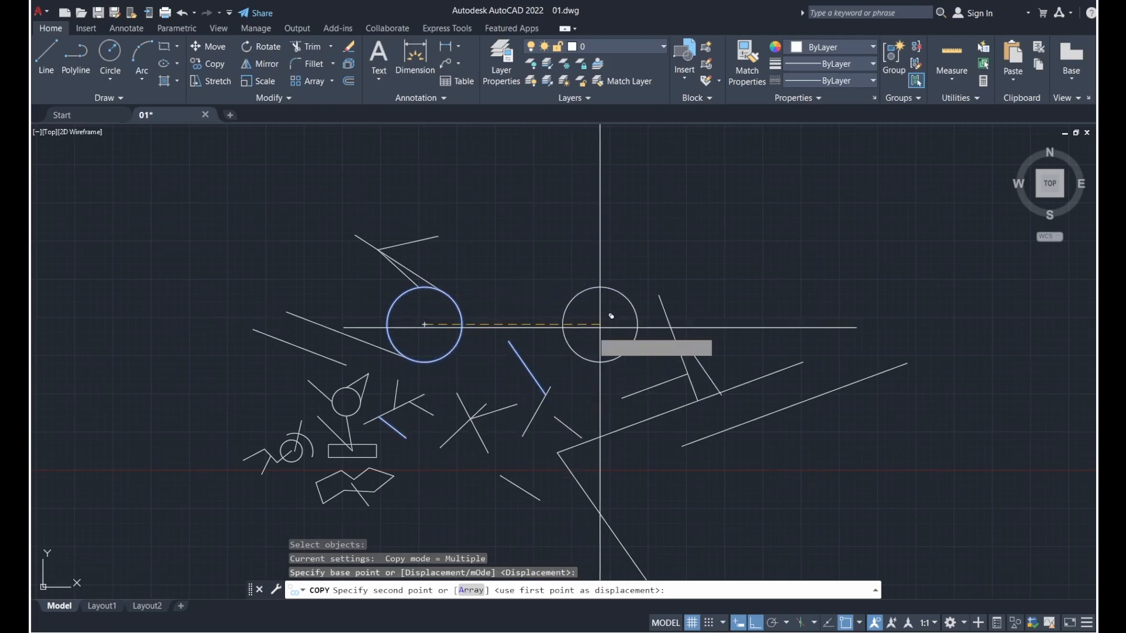
middle_drag(603, 323, 438, 330)
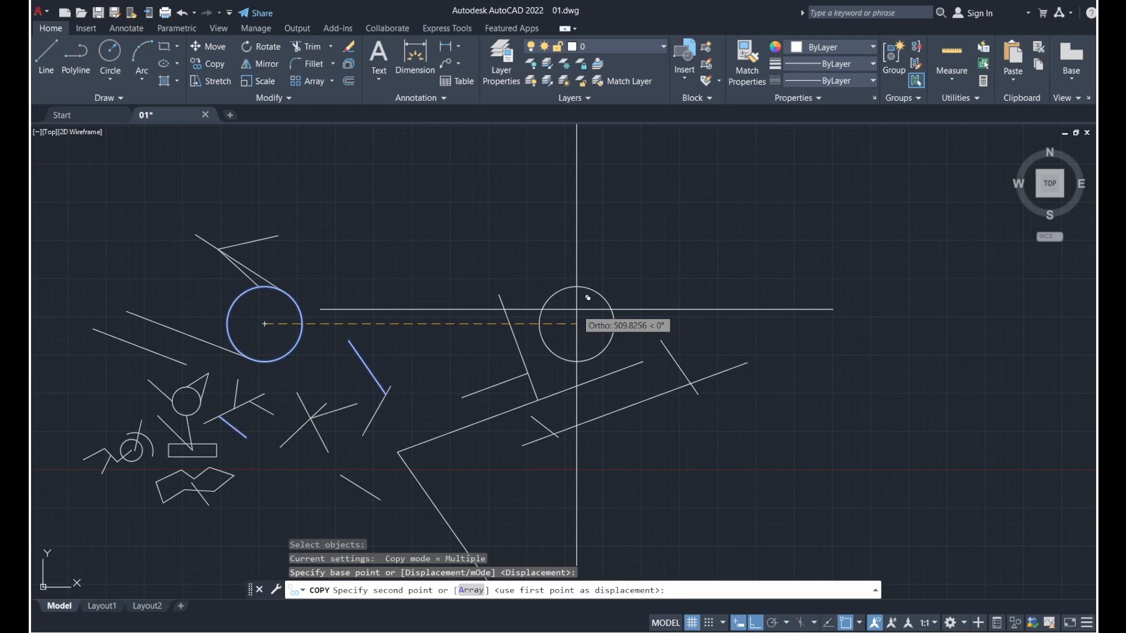
text(500)
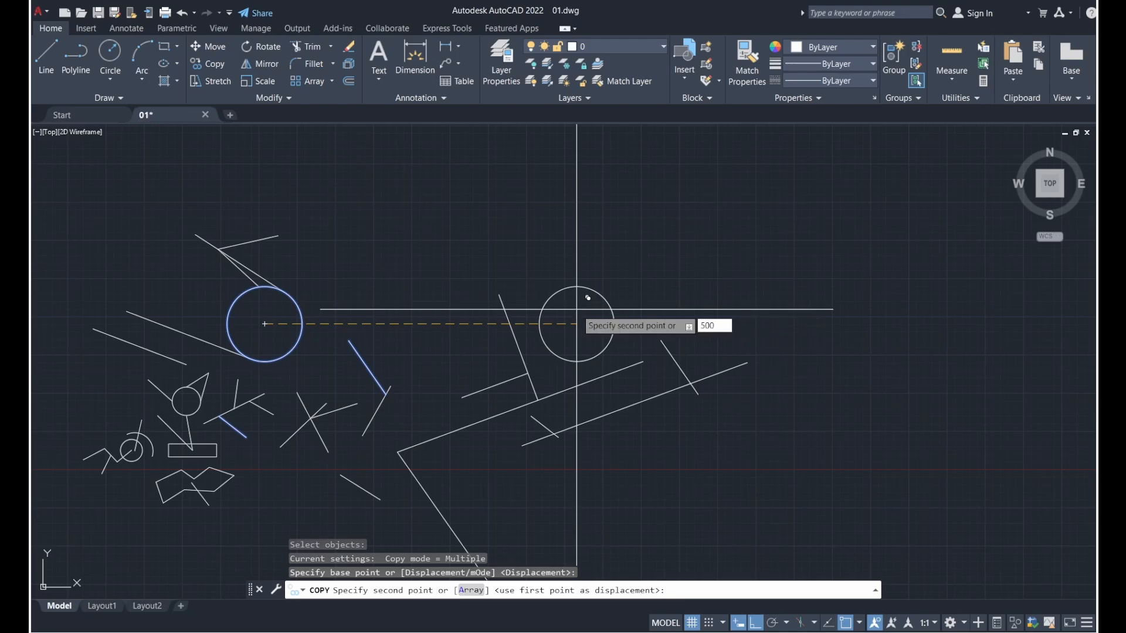
key(Return)
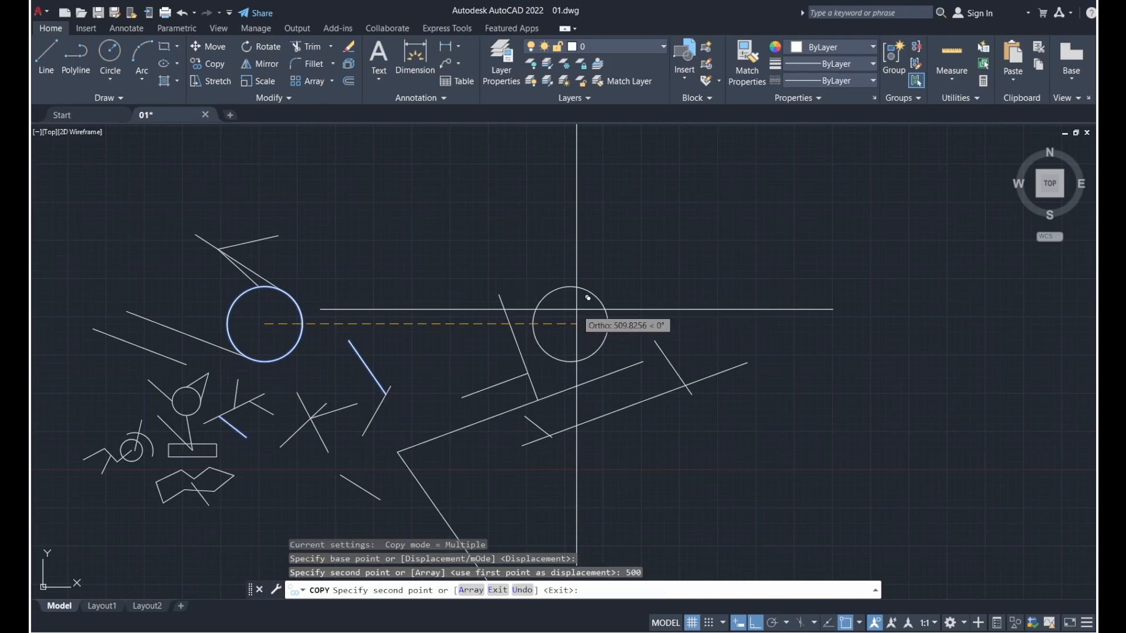
key(Escape)
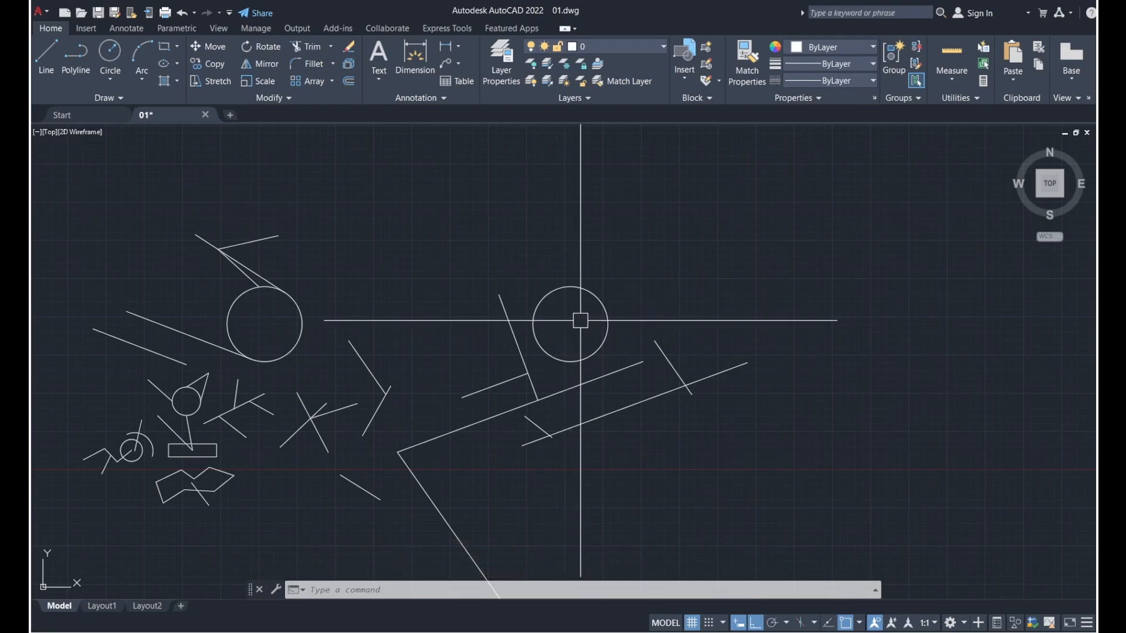
- Move the large circle among the copied shapes horizontally 500 units to the right, using a freely chosen base point
click(585, 295)
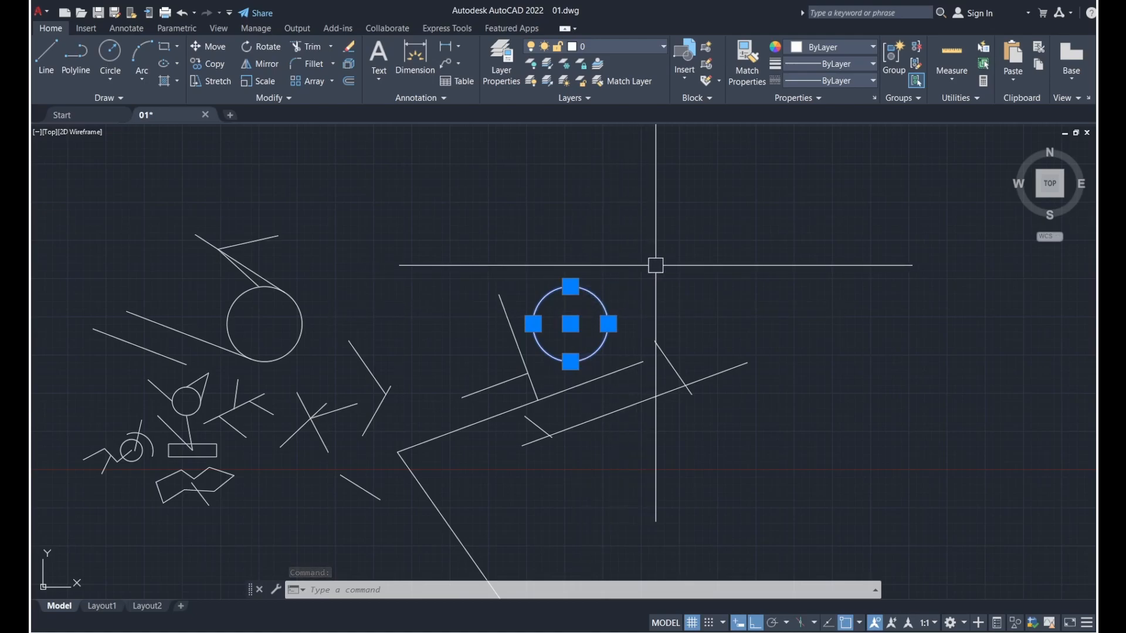
text(m)
key(Return)
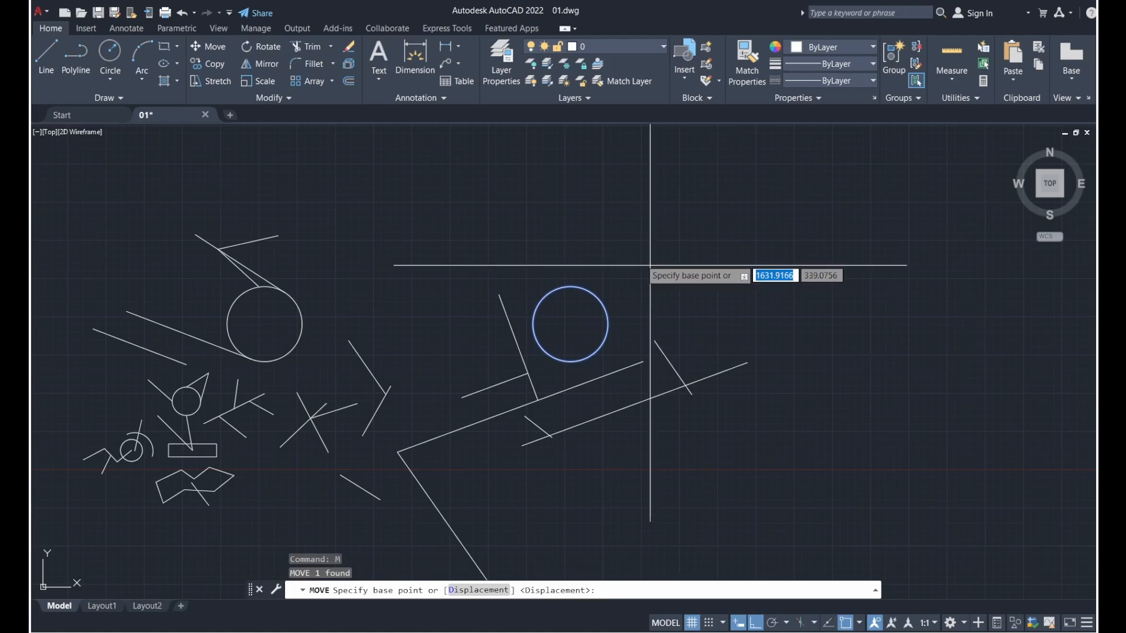
click(623, 244)
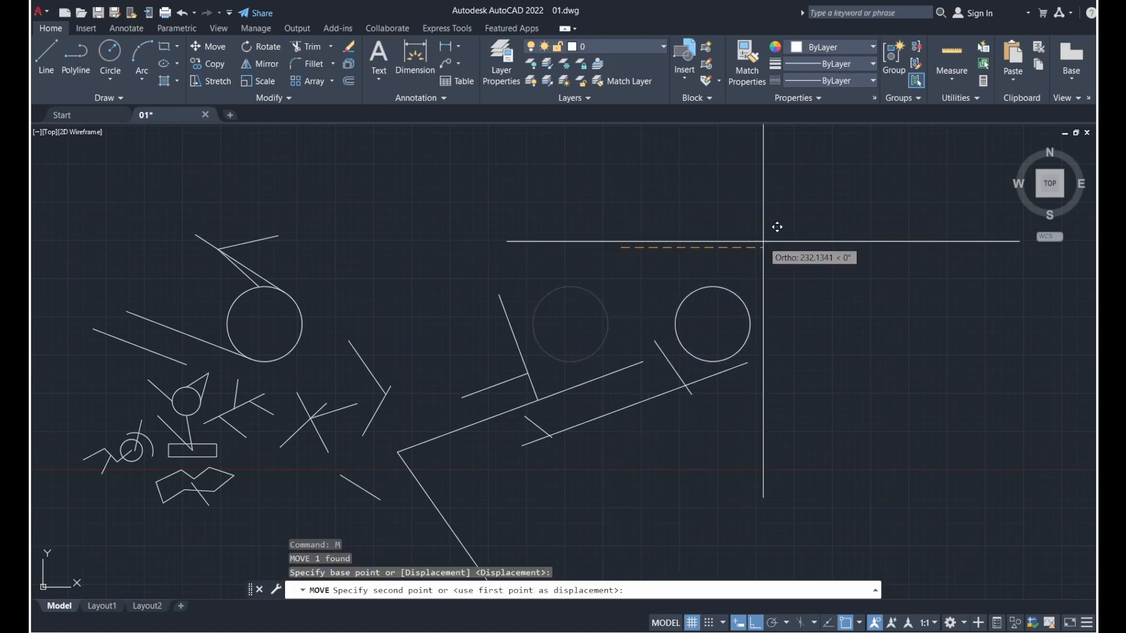
text(50)
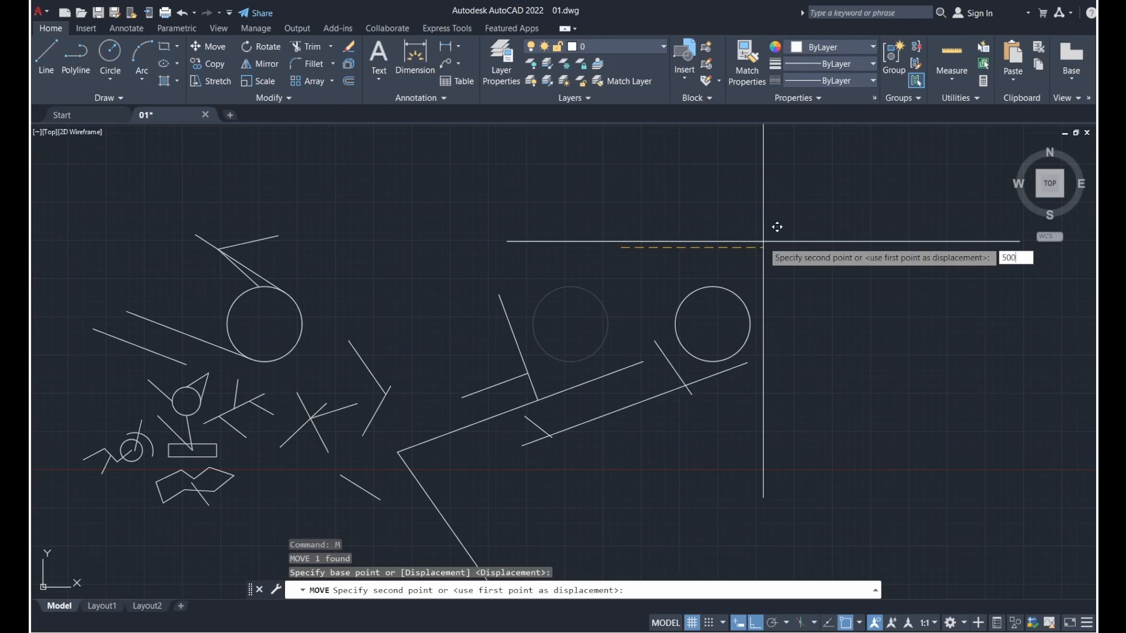
text(0)
key(Return)
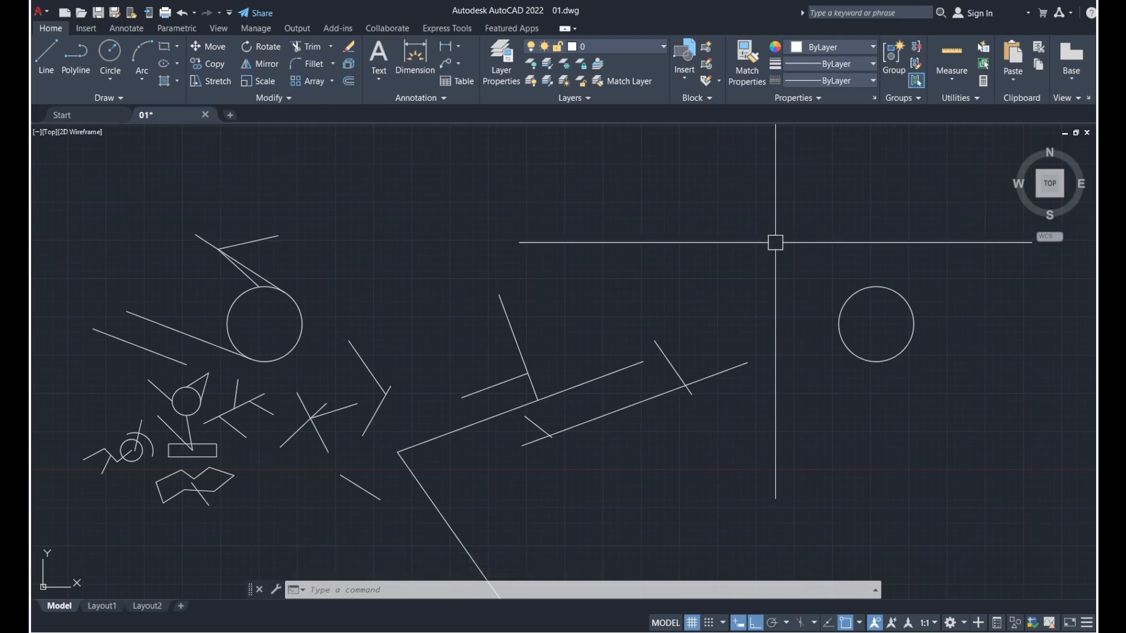
middle_drag(410, 337, 495, 309)
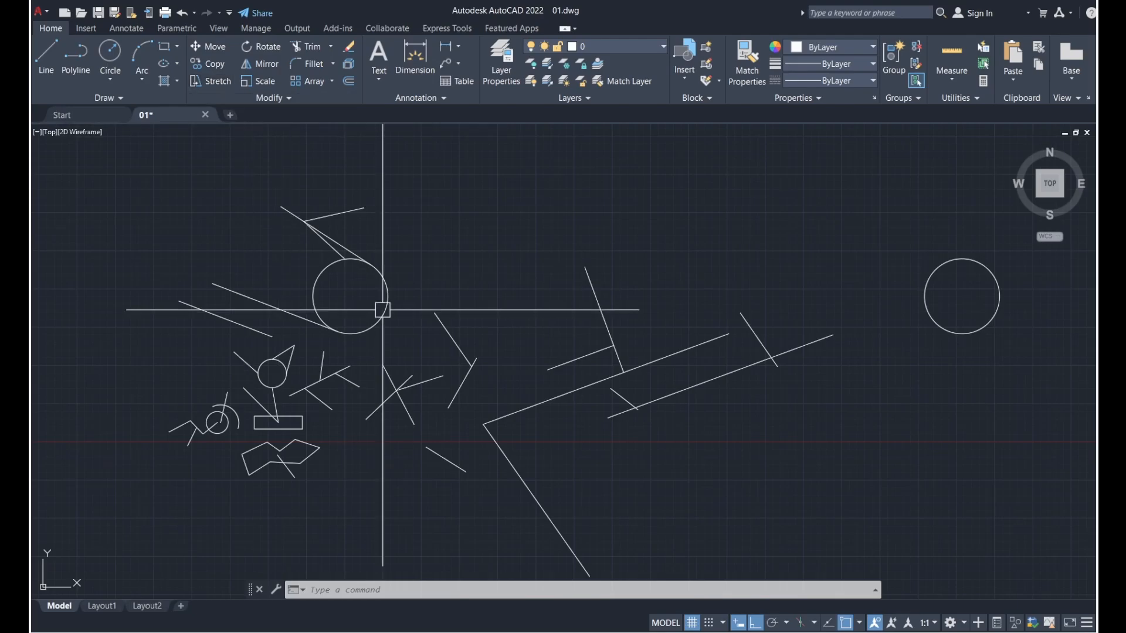
mouse_move(810, 347)
middle_down()
mouse_move(653, 315)
mouse_move(618, 279)
middle_up()
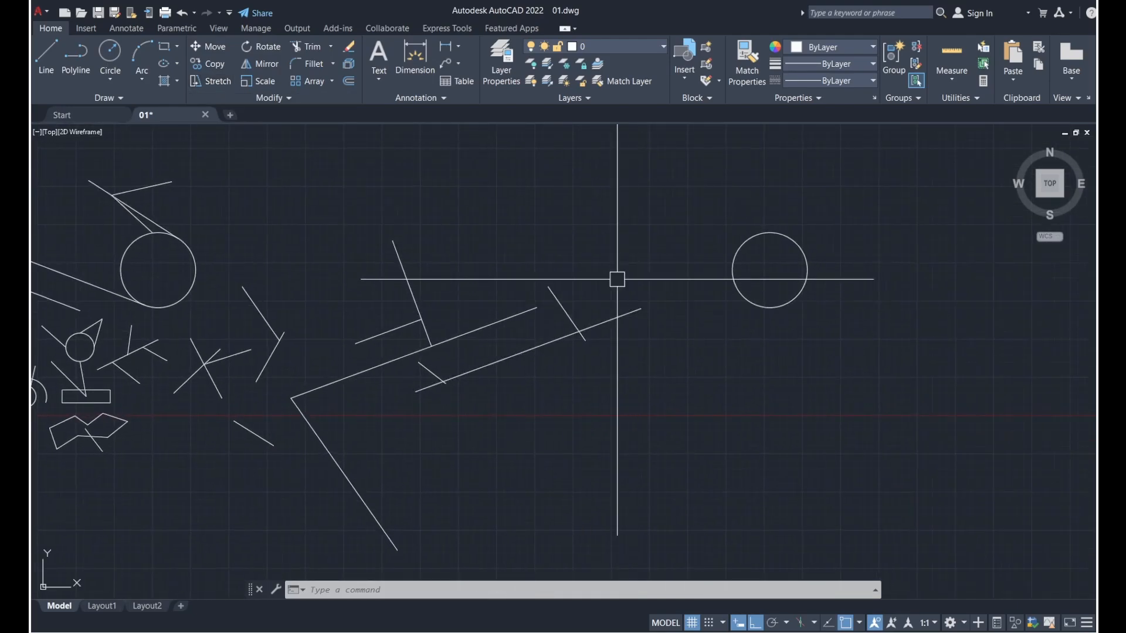
text(s)
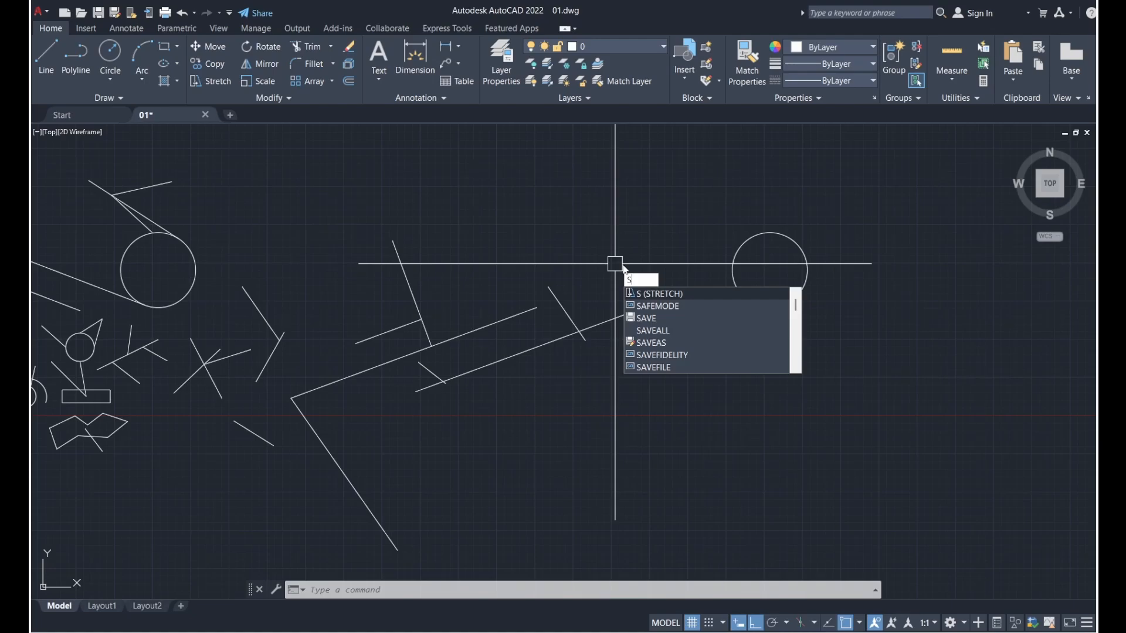
key(Return)
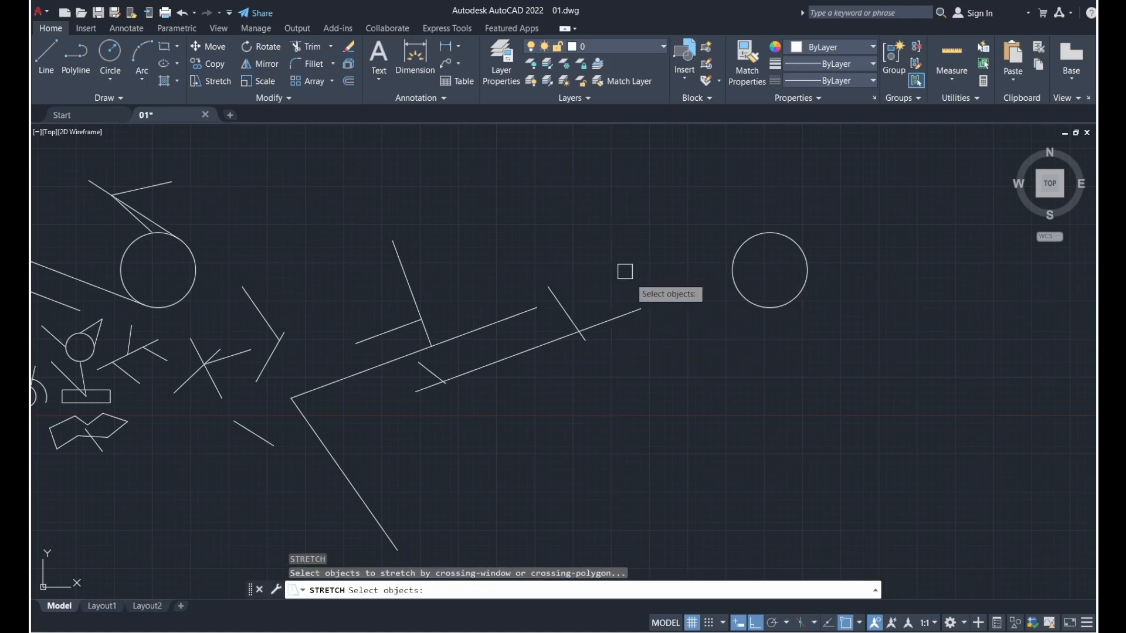
click(620, 314)
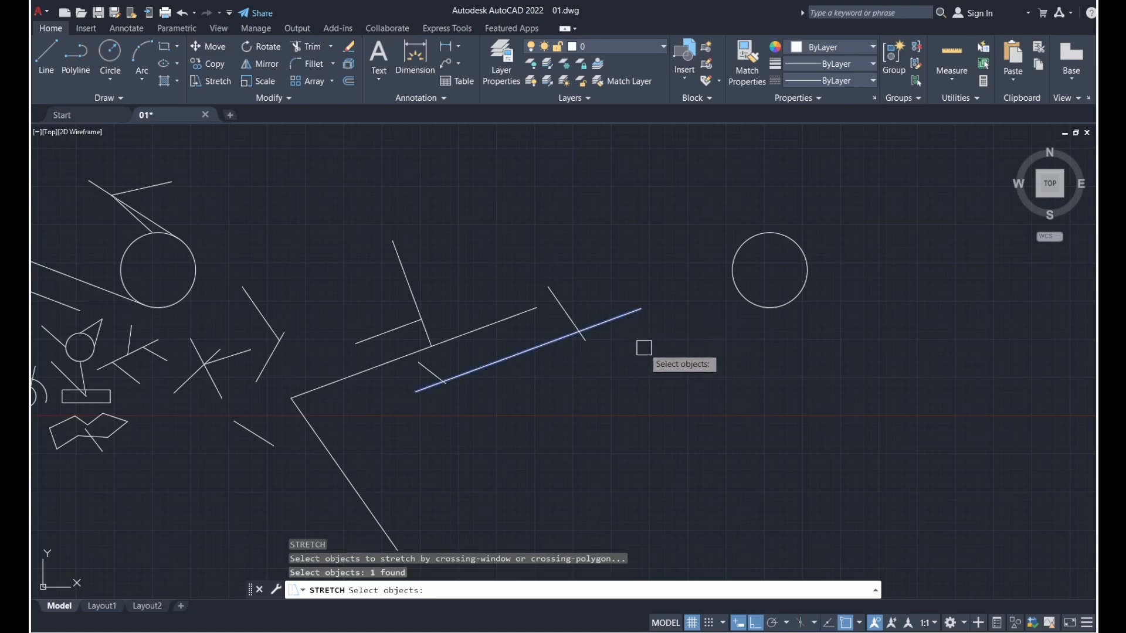
key(Return)
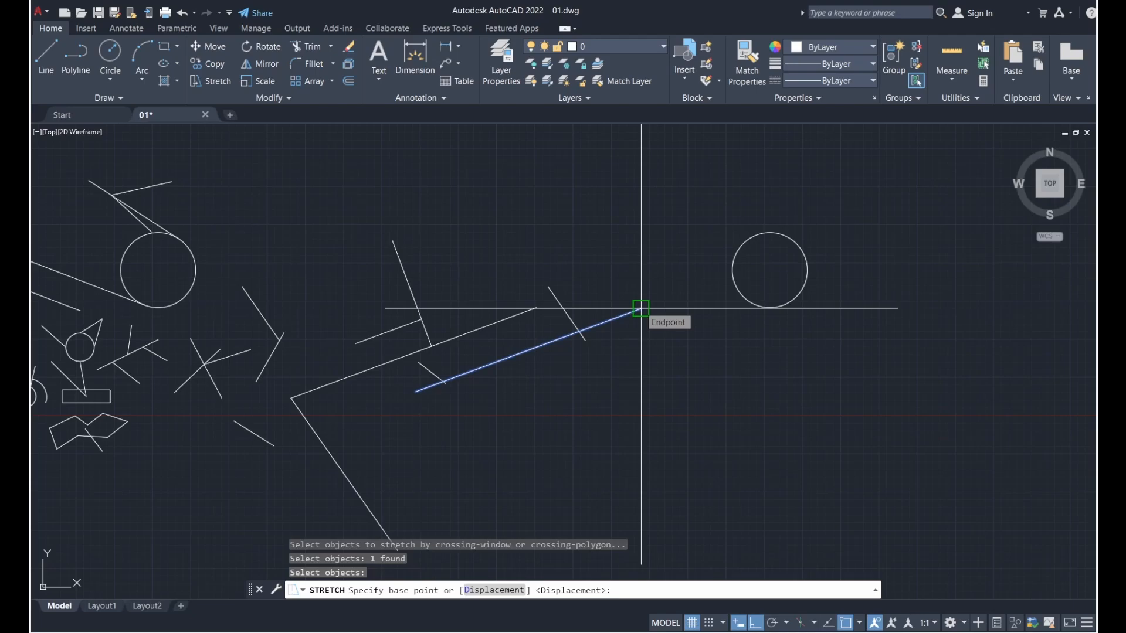
click(641, 308)
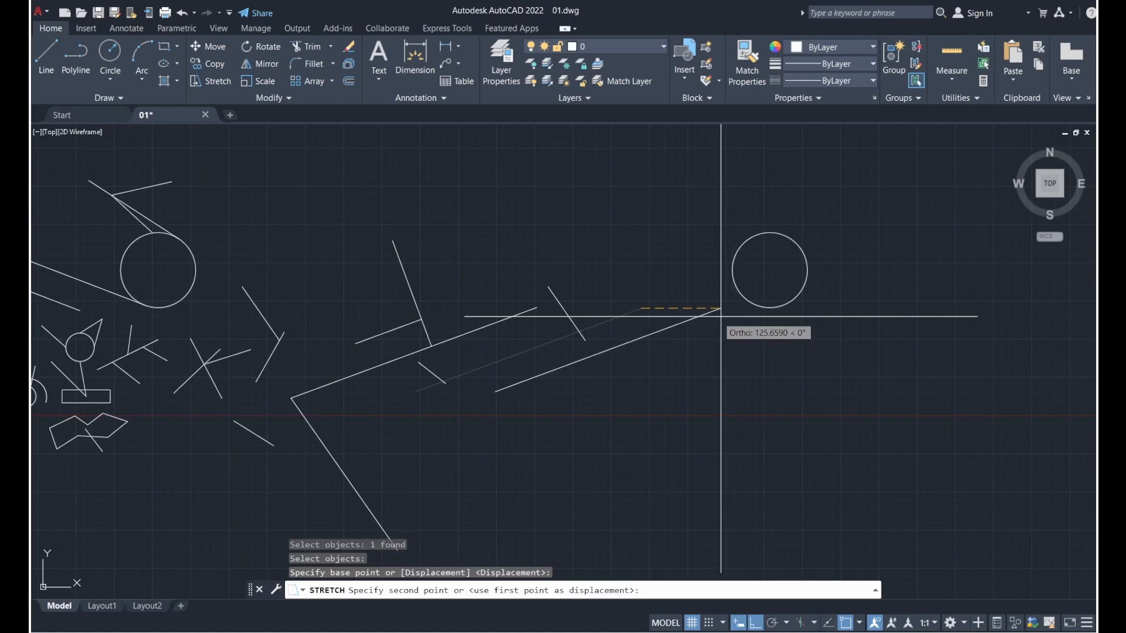
key(Escape)
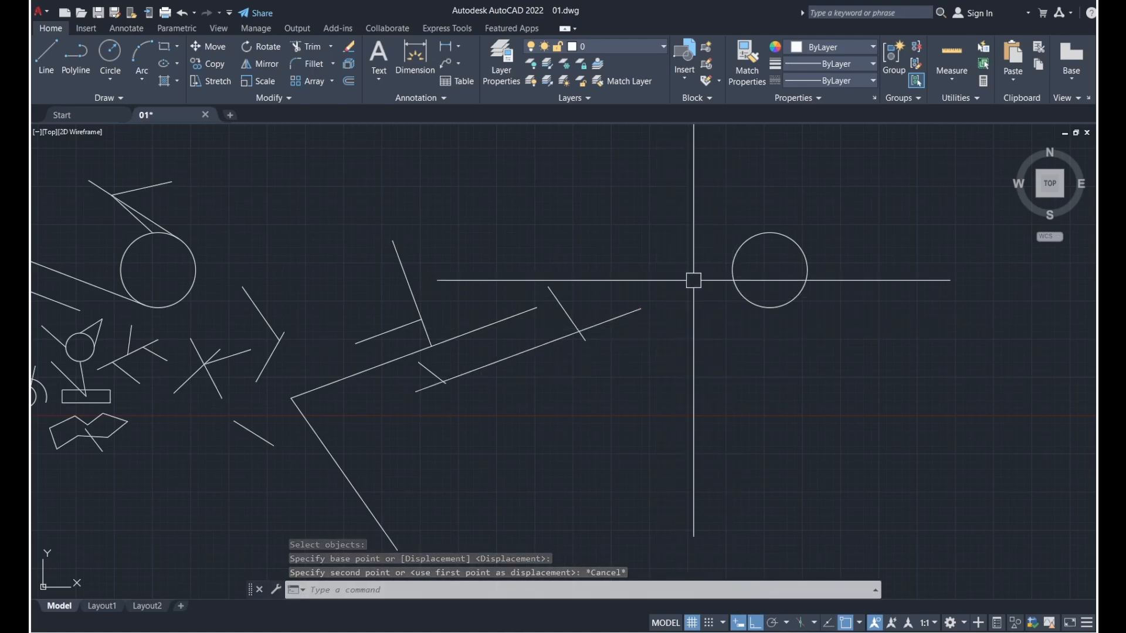
- Stretch the upper right end of the lower long slanted line straight down, selecting only that end with a crossing window
click(216, 84)
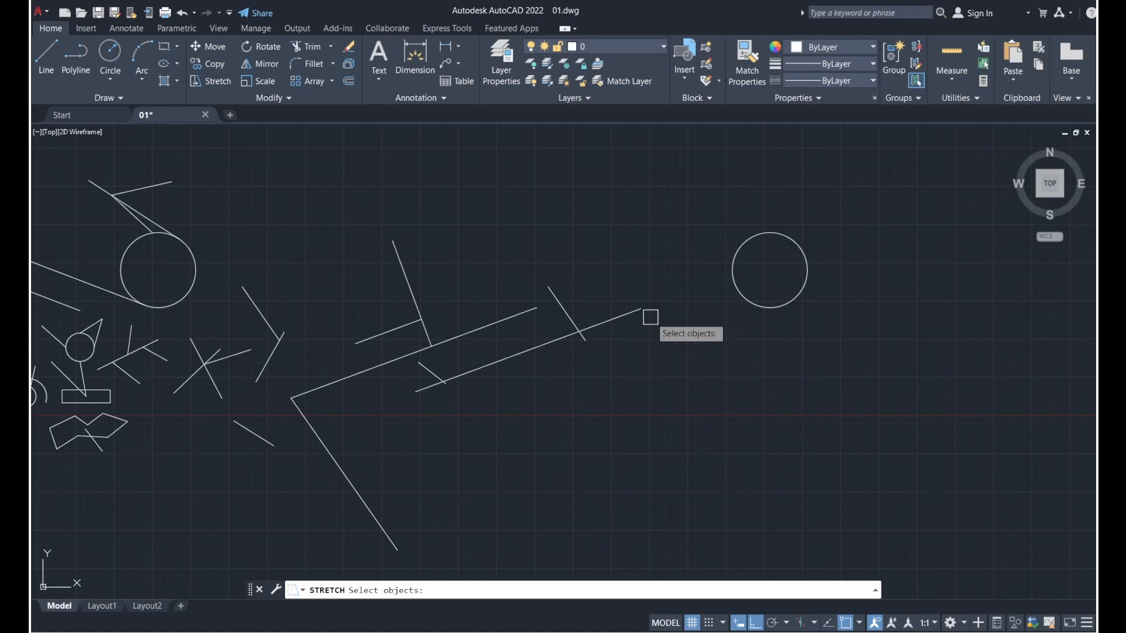
click(681, 363)
click(623, 274)
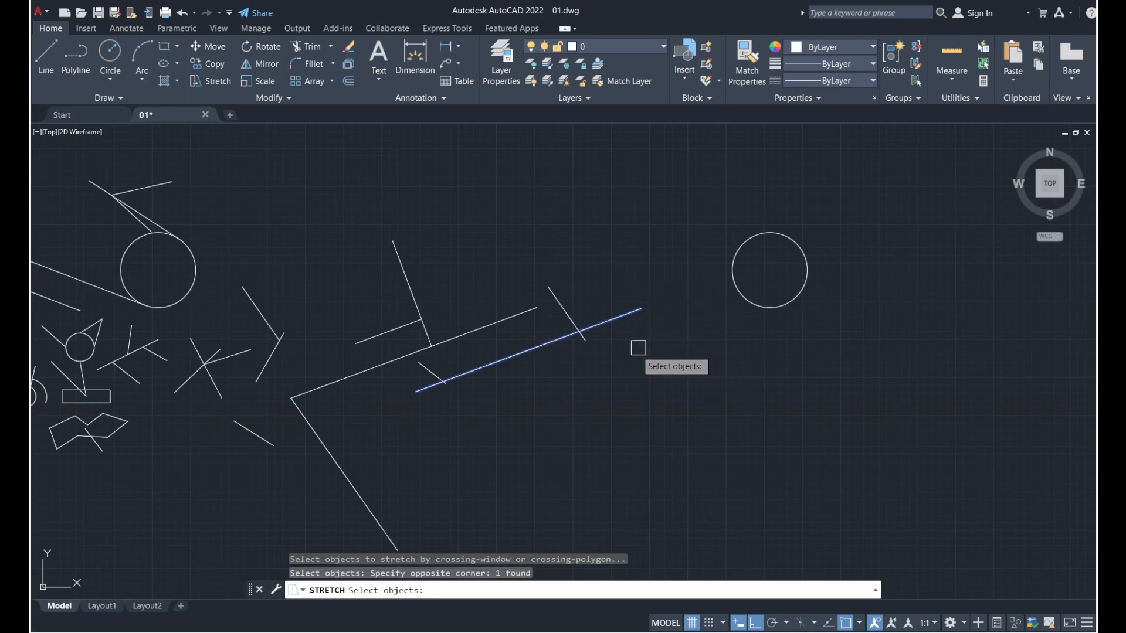
key(Return)
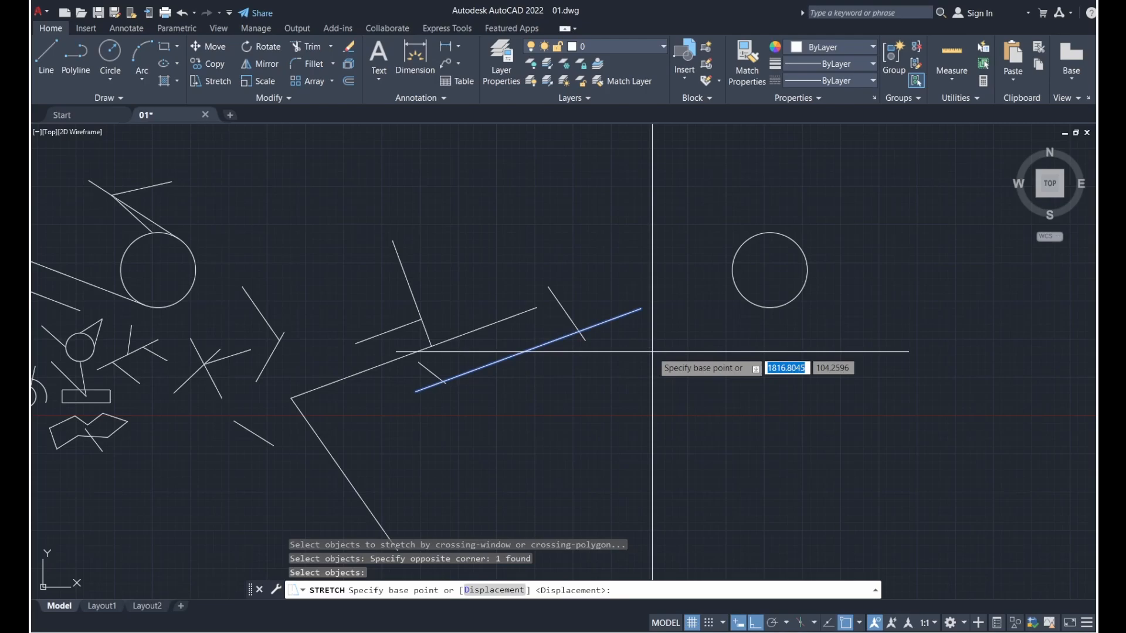
click(669, 392)
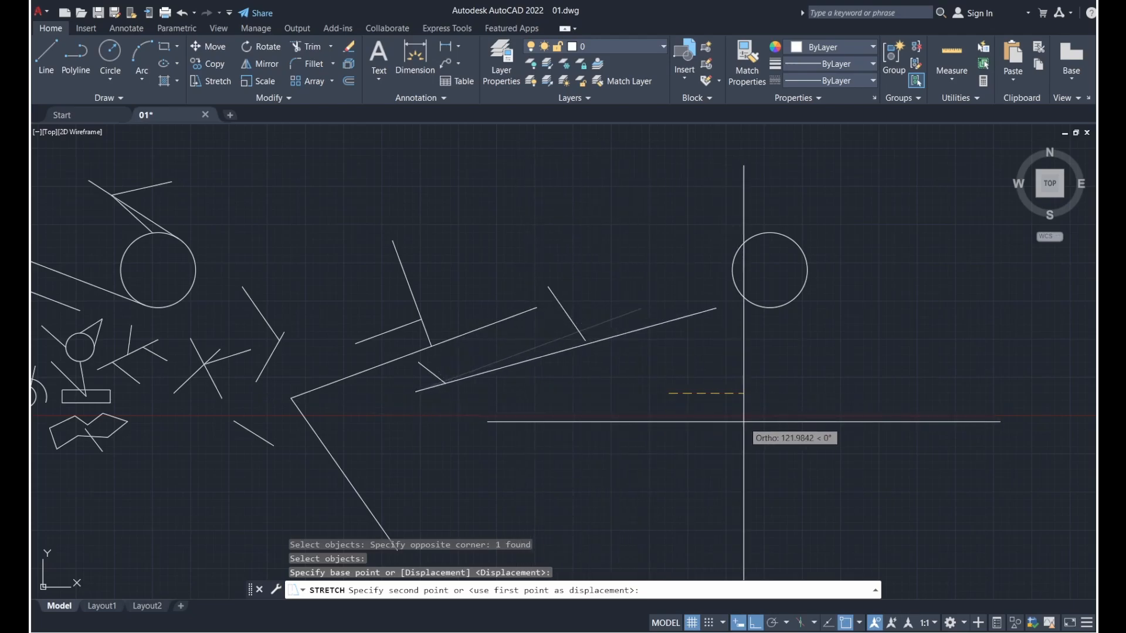
middle_drag(659, 508, 666, 284)
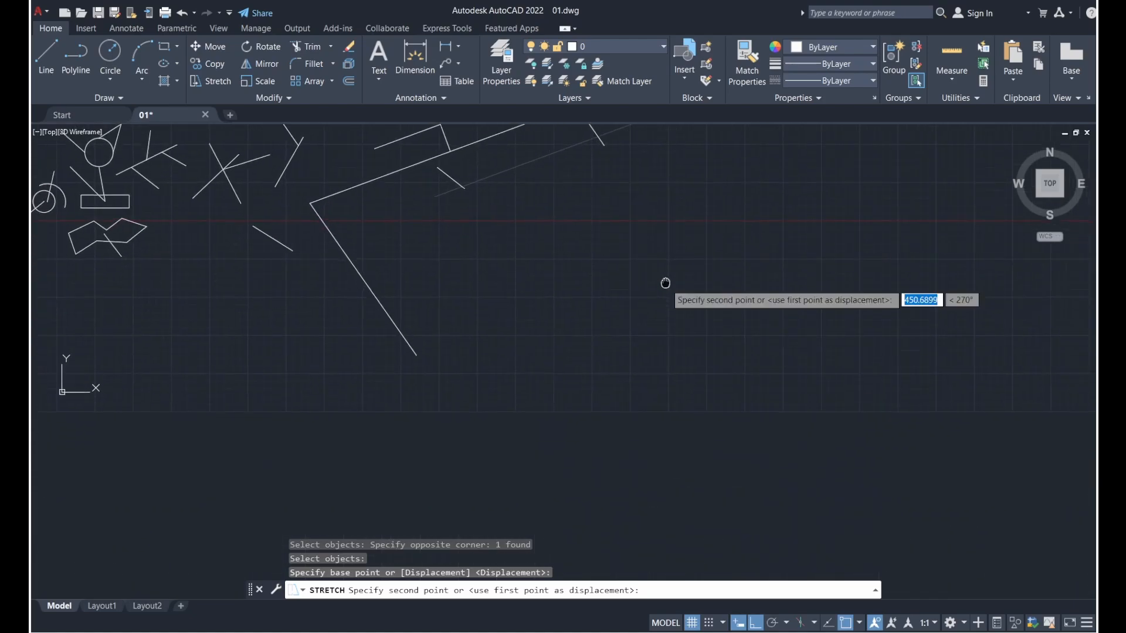
click(698, 432)
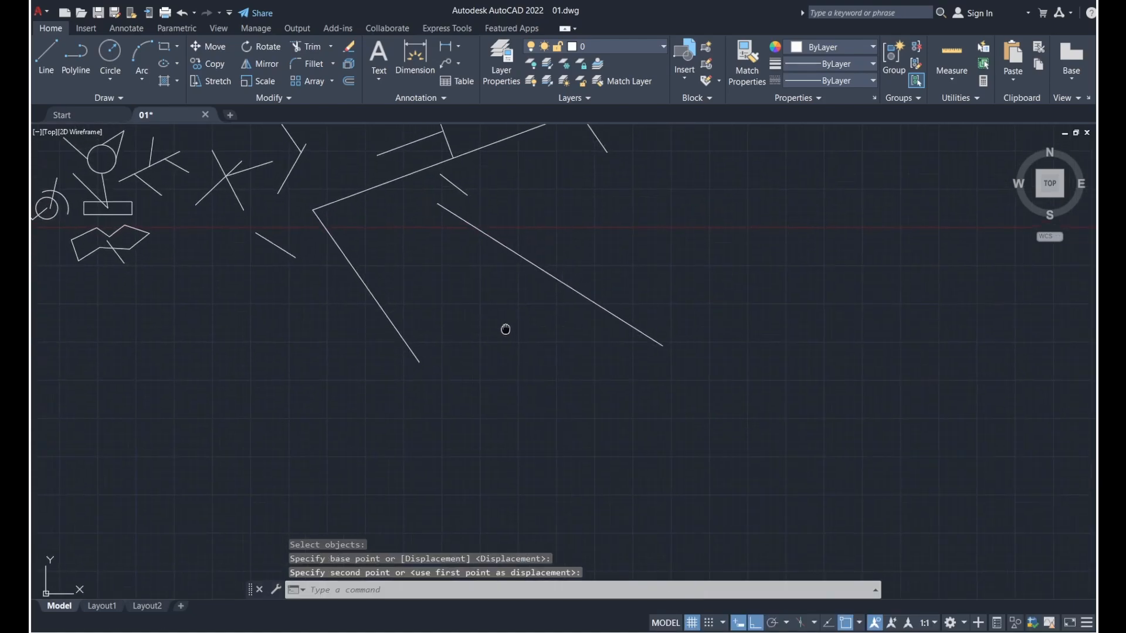
- Stretch the free ends of the two short lines at the drawing's far left horizontally outward to the left, using a crossing window
middle_drag(505, 329, 567, 443)
middle_drag(614, 319, 649, 382)
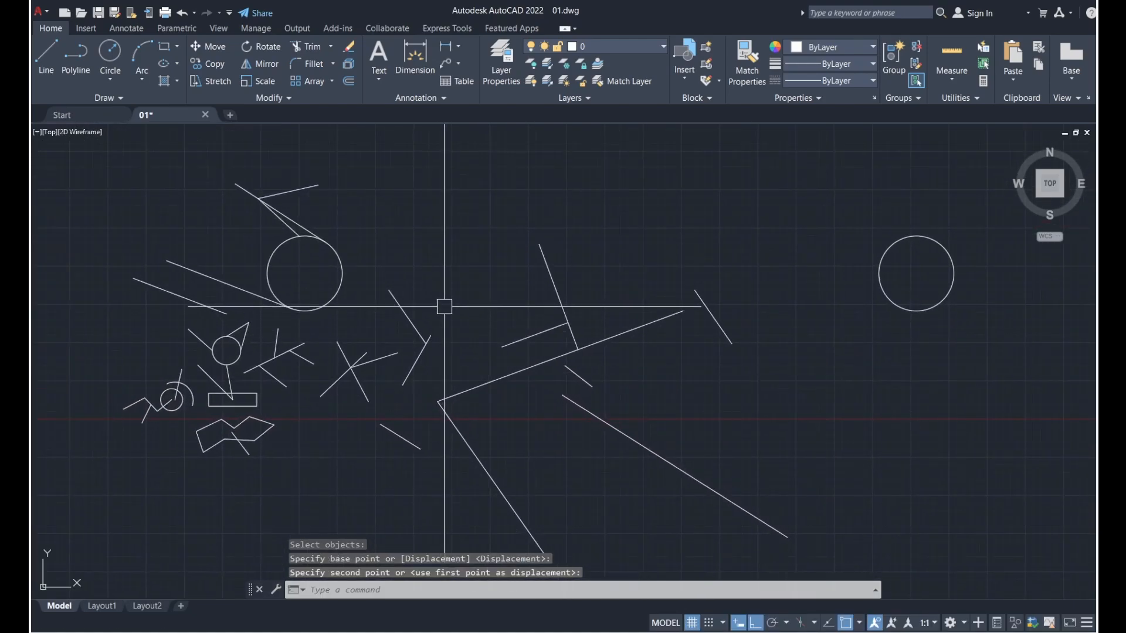
middle_drag(440, 299, 554, 300)
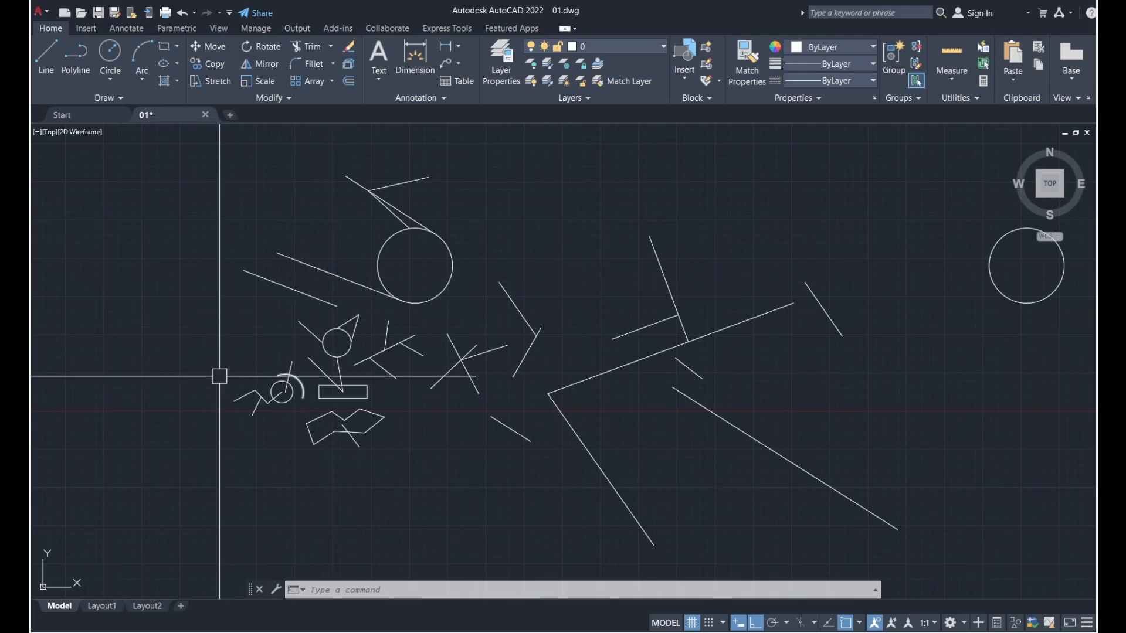
scroll(327, 381, up, 6)
mouse_move(327, 382)
middle_down()
mouse_move(457, 226)
mouse_move(460, 251)
middle_up()
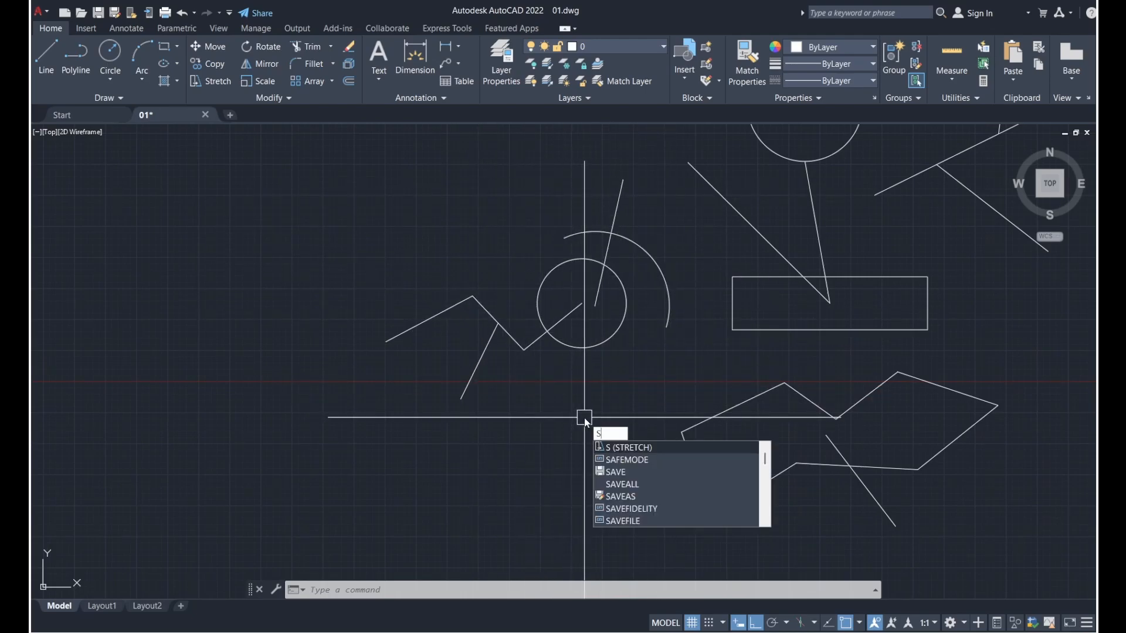
key(Return)
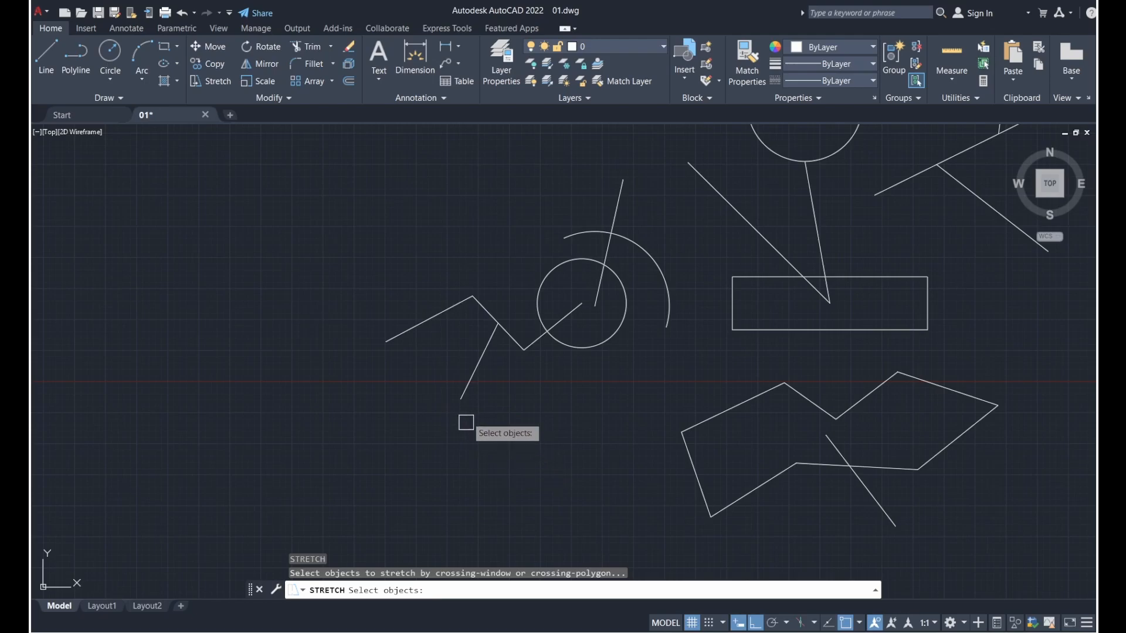
click(480, 450)
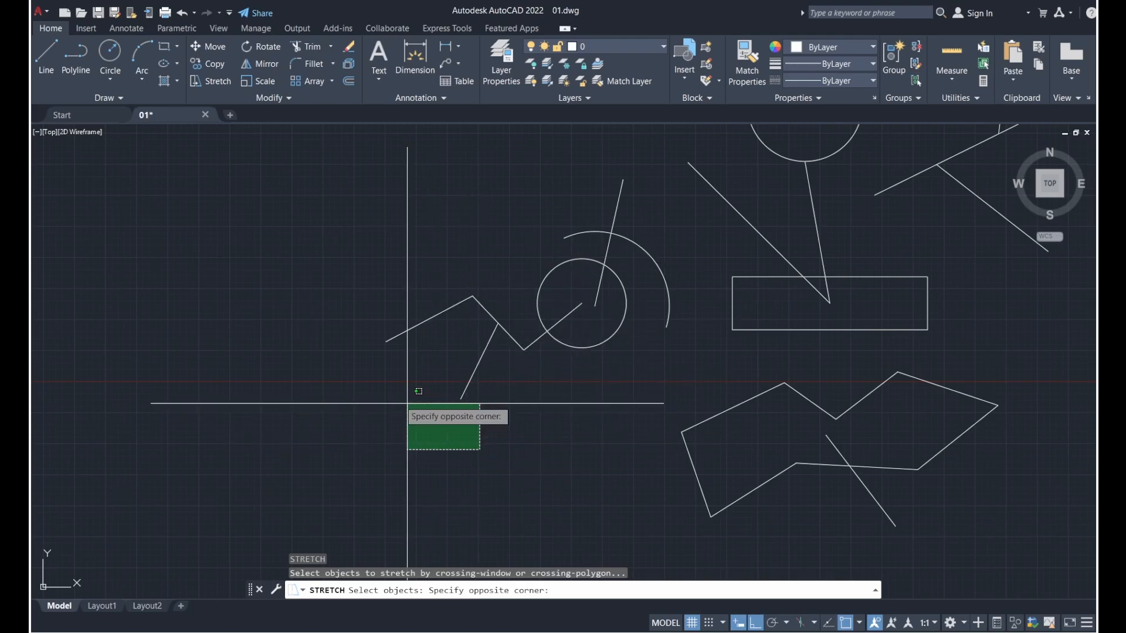
click(315, 334)
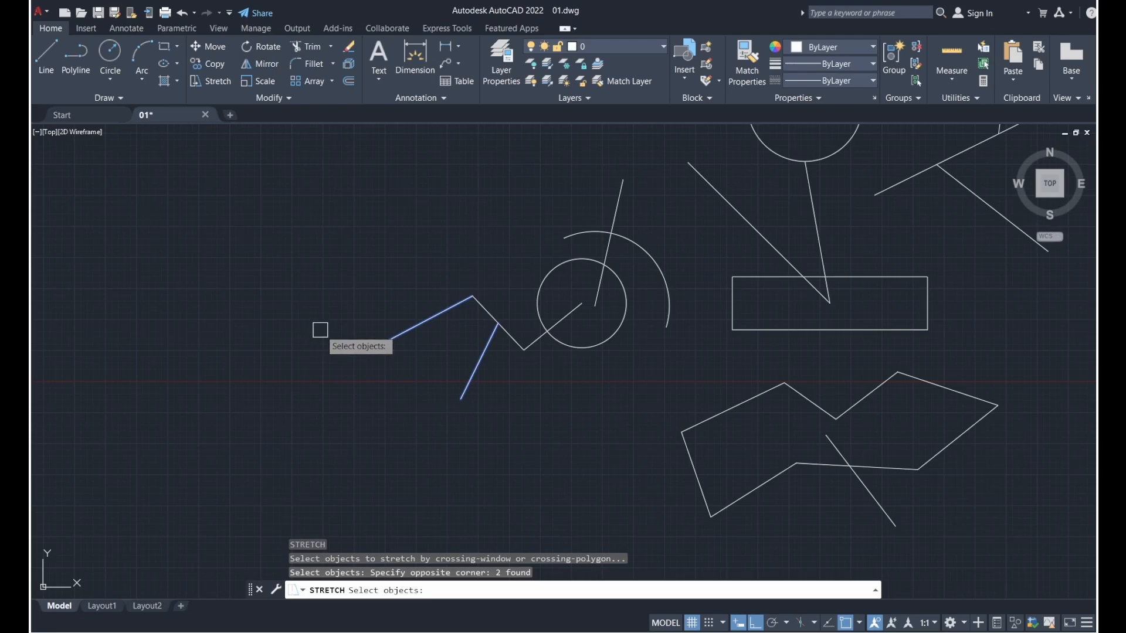
key(Return)
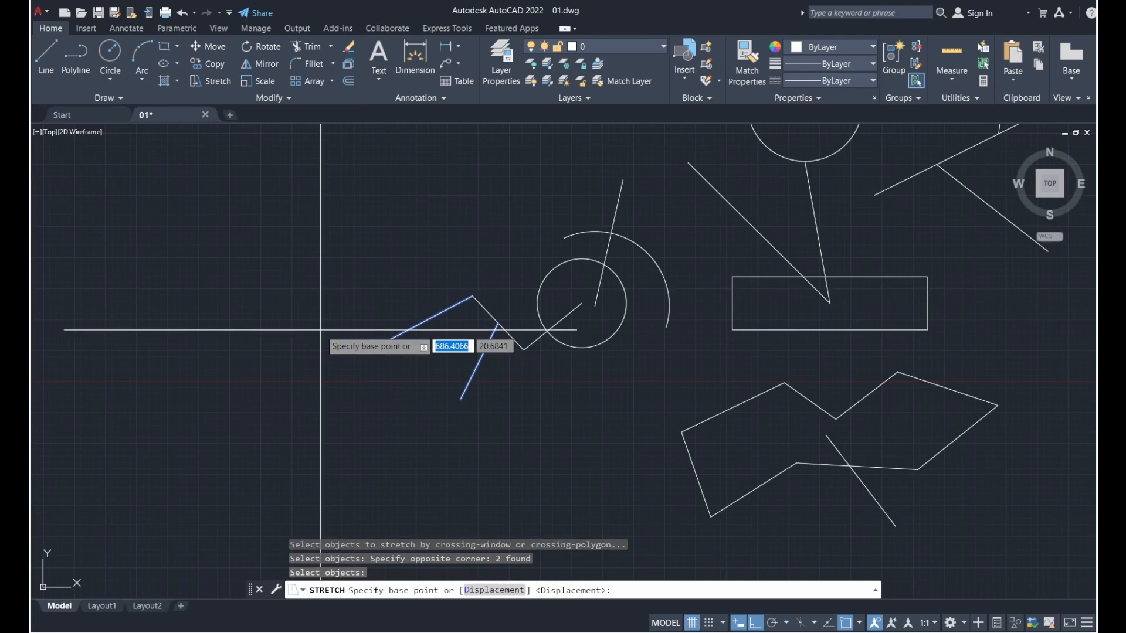
click(397, 414)
middle_drag(264, 442, 402, 402)
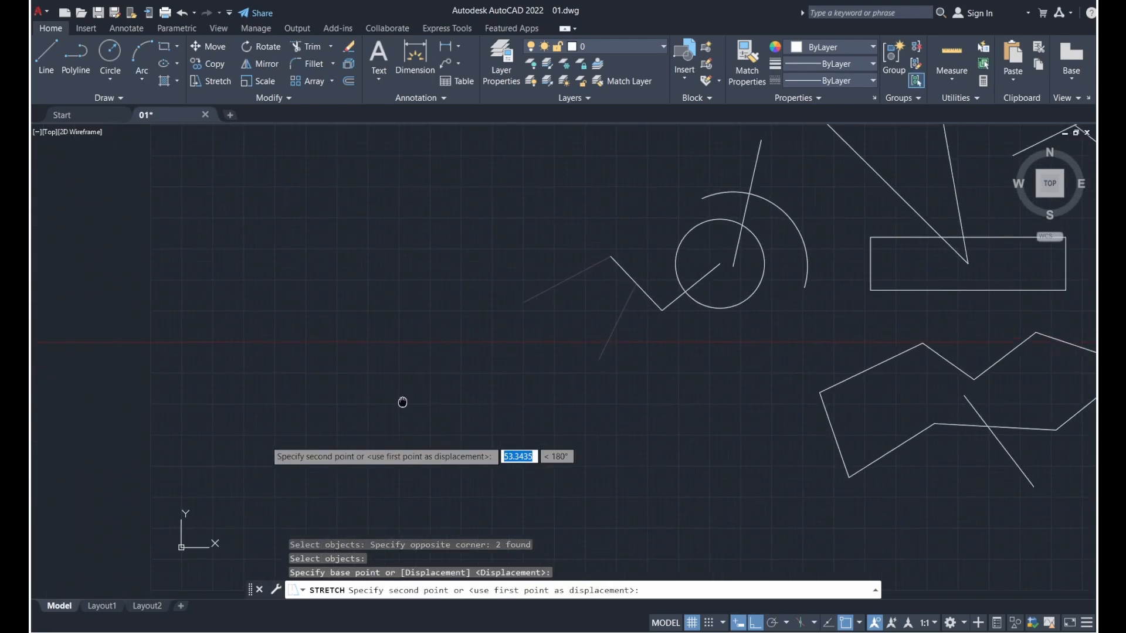
click(312, 400)
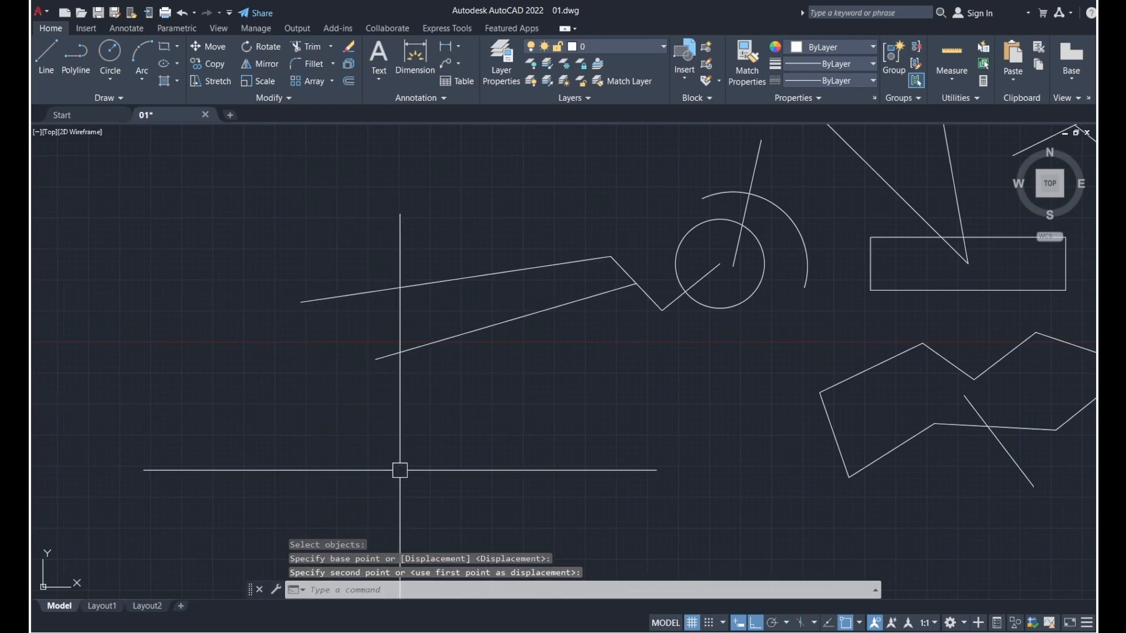
- Stretch the left ends of the same two lines straight down, selecting both ends with a crossing window
text(s)
key(Return)
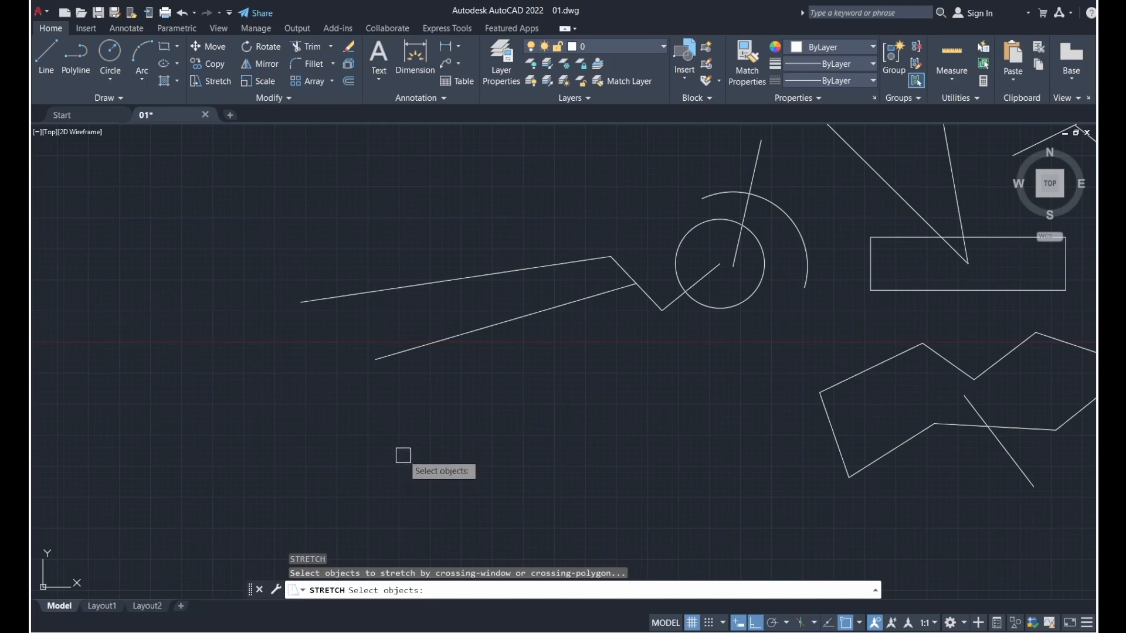
click(404, 455)
click(255, 286)
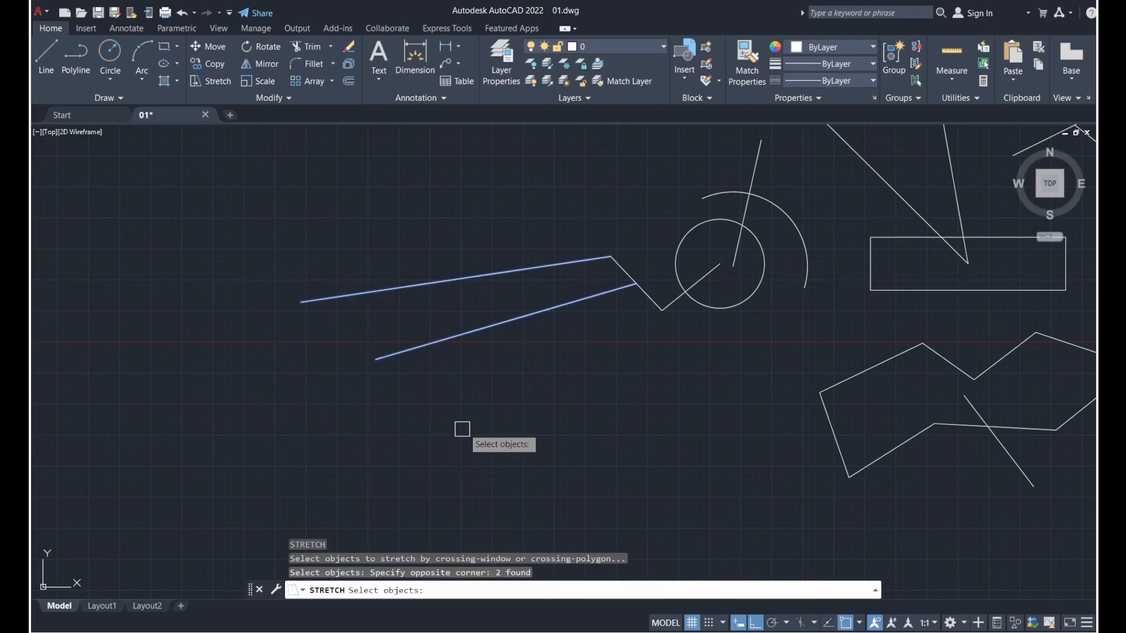
key(Return)
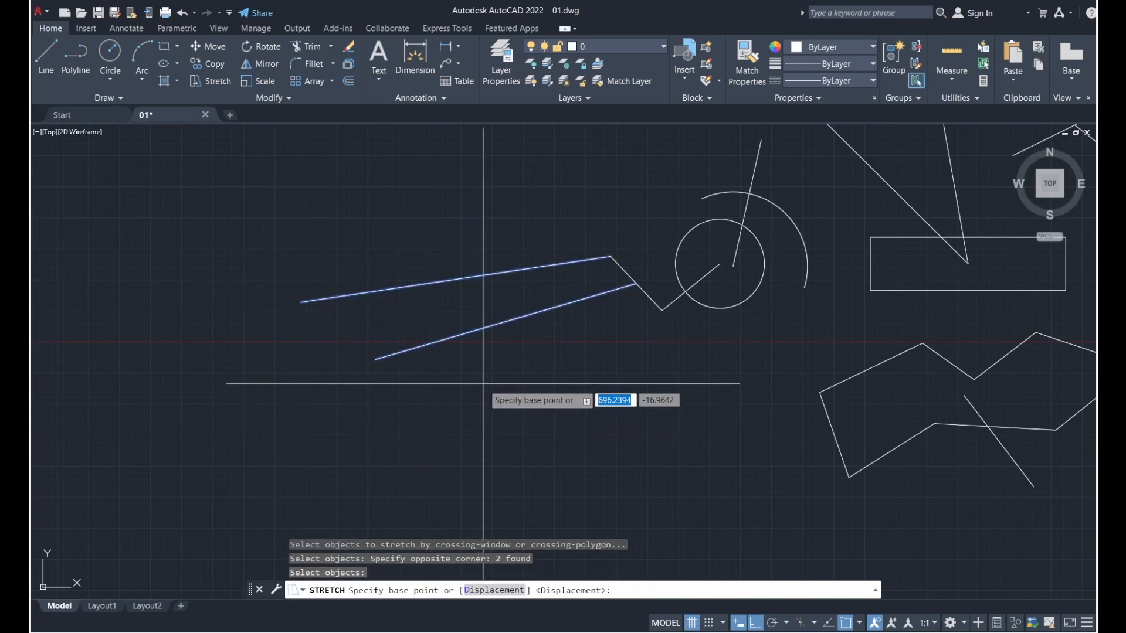
click(482, 385)
click(483, 479)
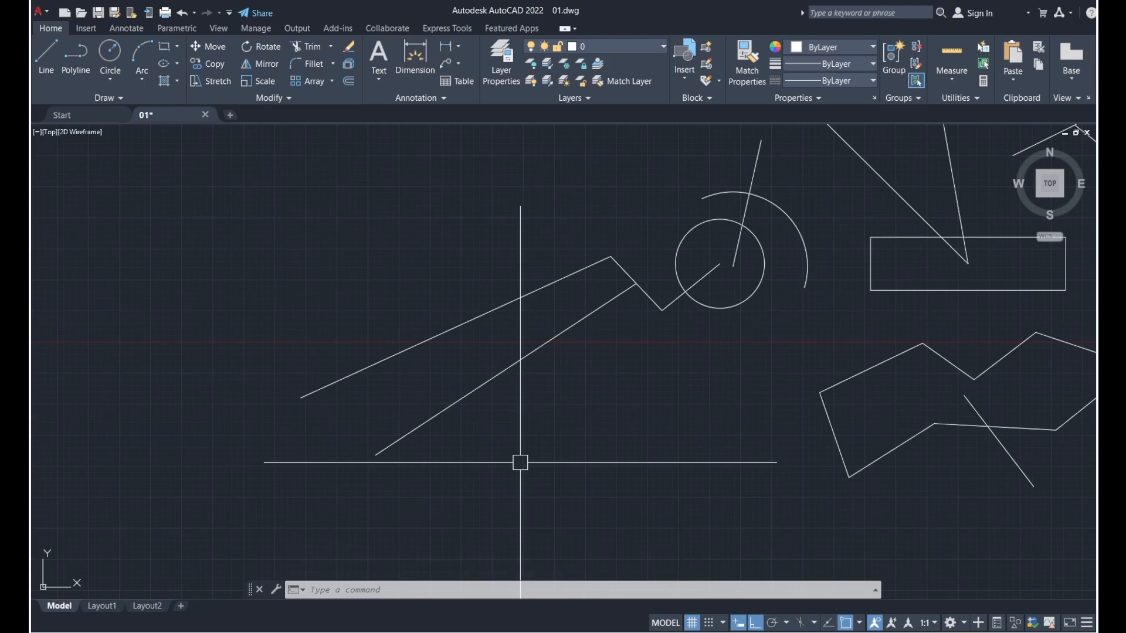
- Stretch the two long slanted lines straight down as whole objects, picking each line individually and using a free base point
text(s)
key(Return)
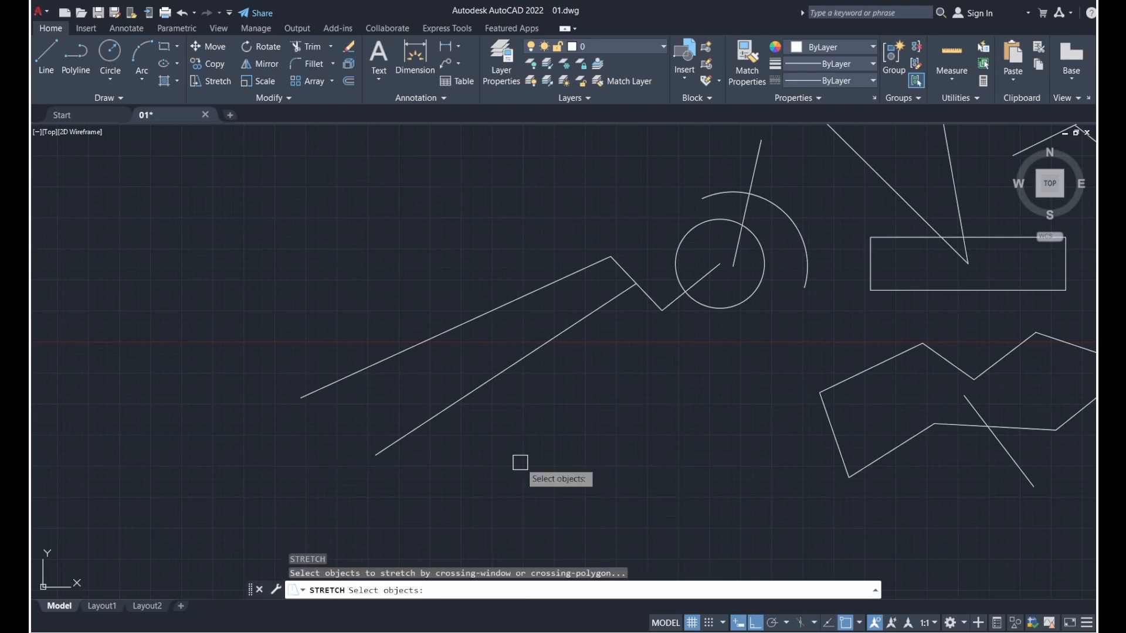
click(509, 375)
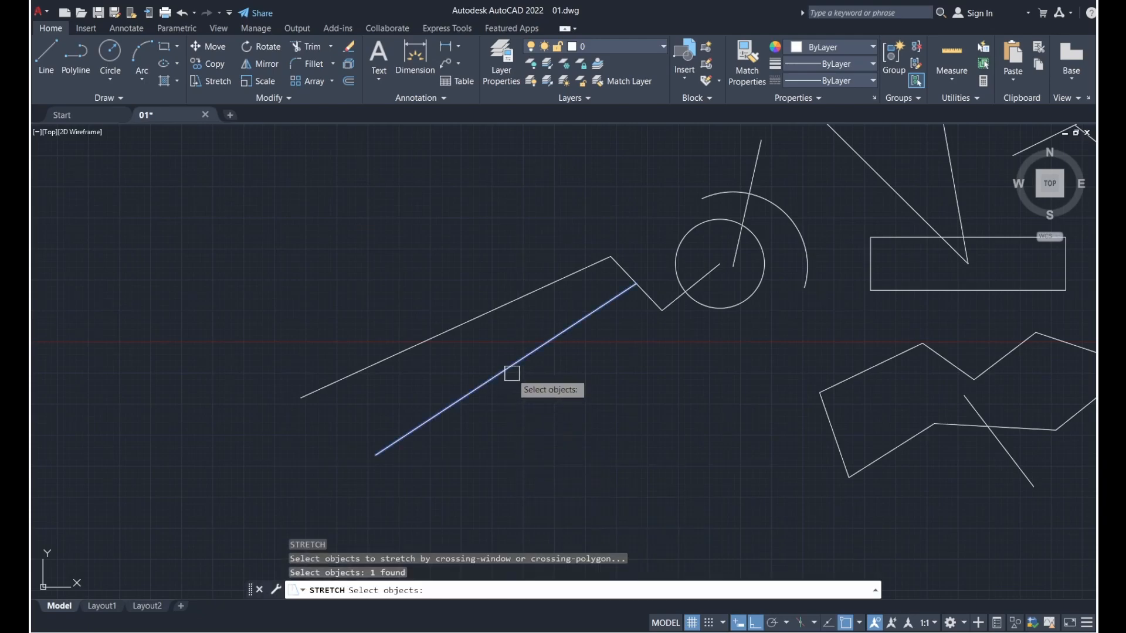
click(476, 321)
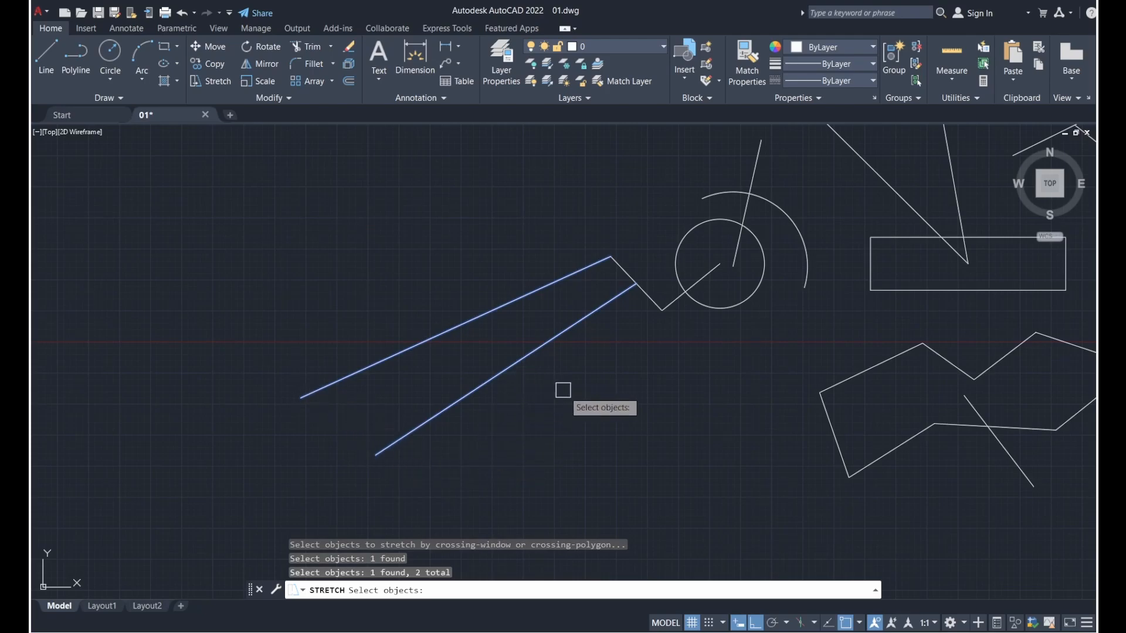
key(Return)
click(580, 377)
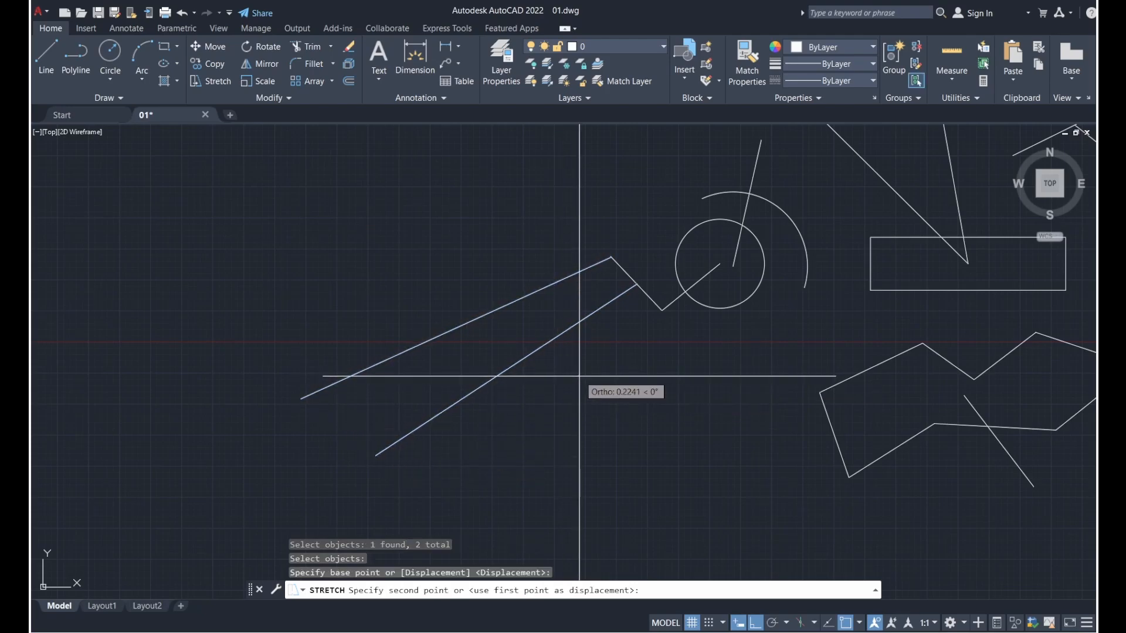
middle_drag(579, 452, 594, 358)
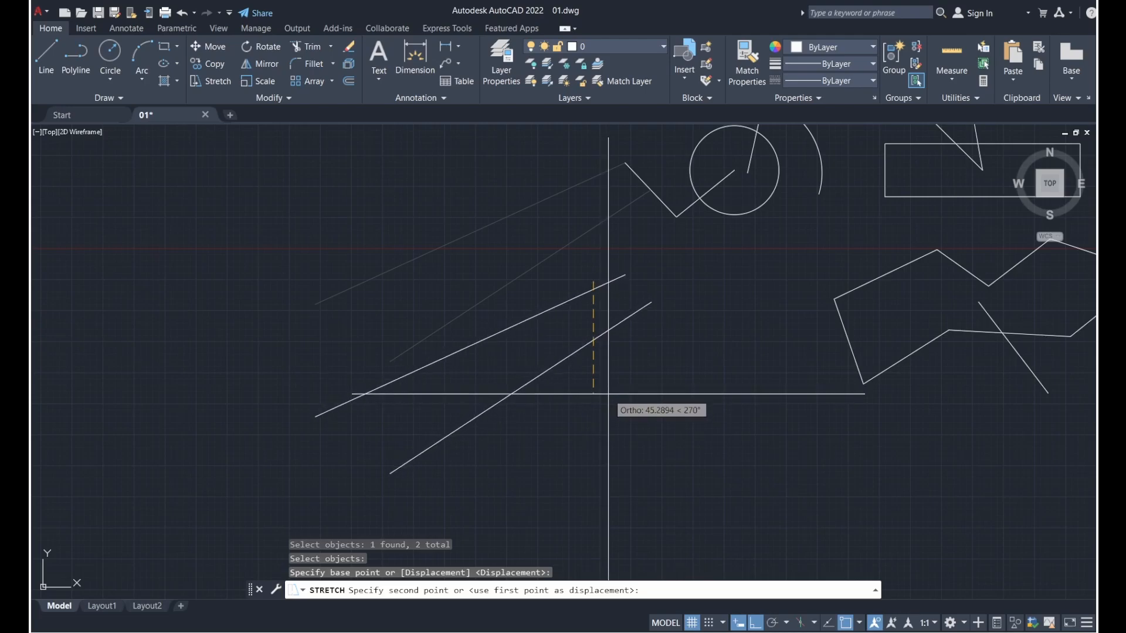
click(601, 436)
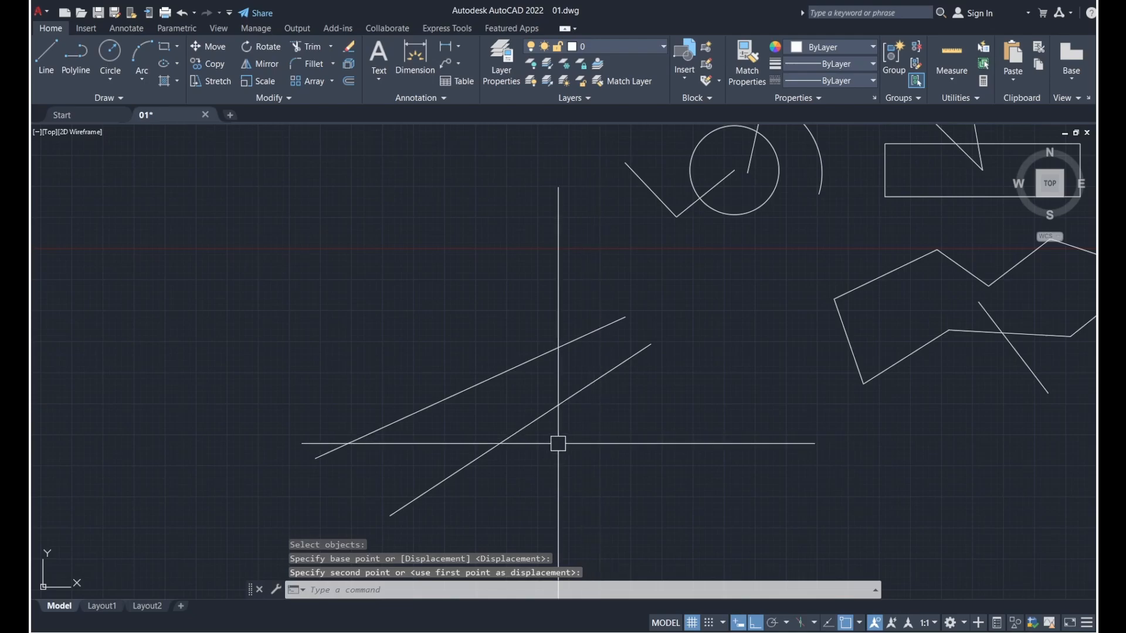
- Try to stretch the large circle horizontally to the right, catching its lower right edge with a crossing window
scroll(560, 423, down, 2)
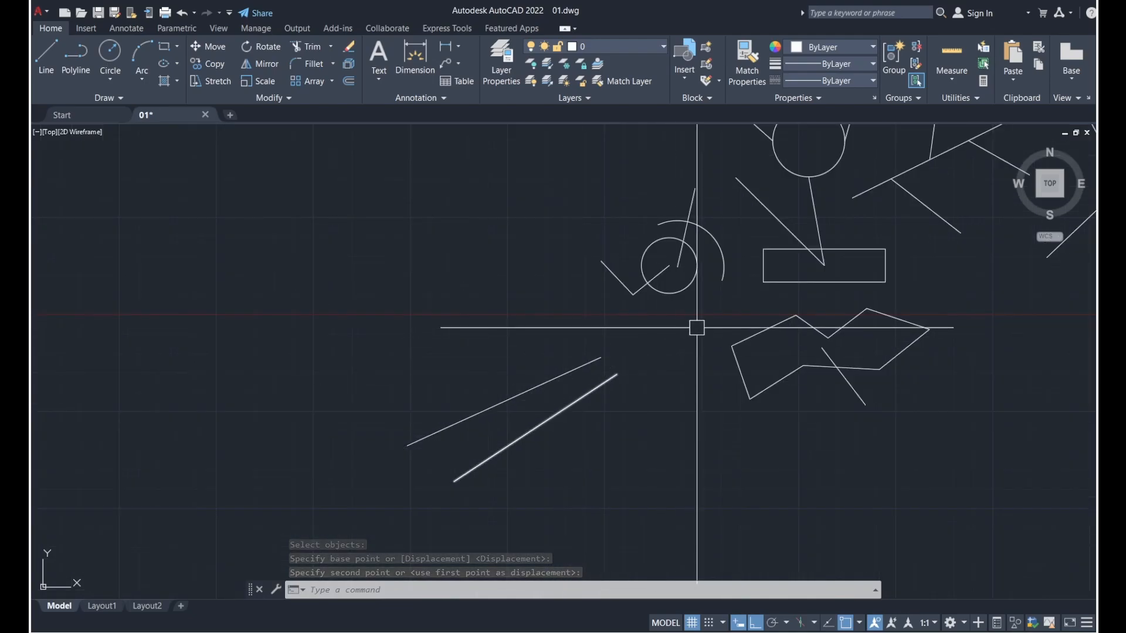
scroll(696, 327, down, 4)
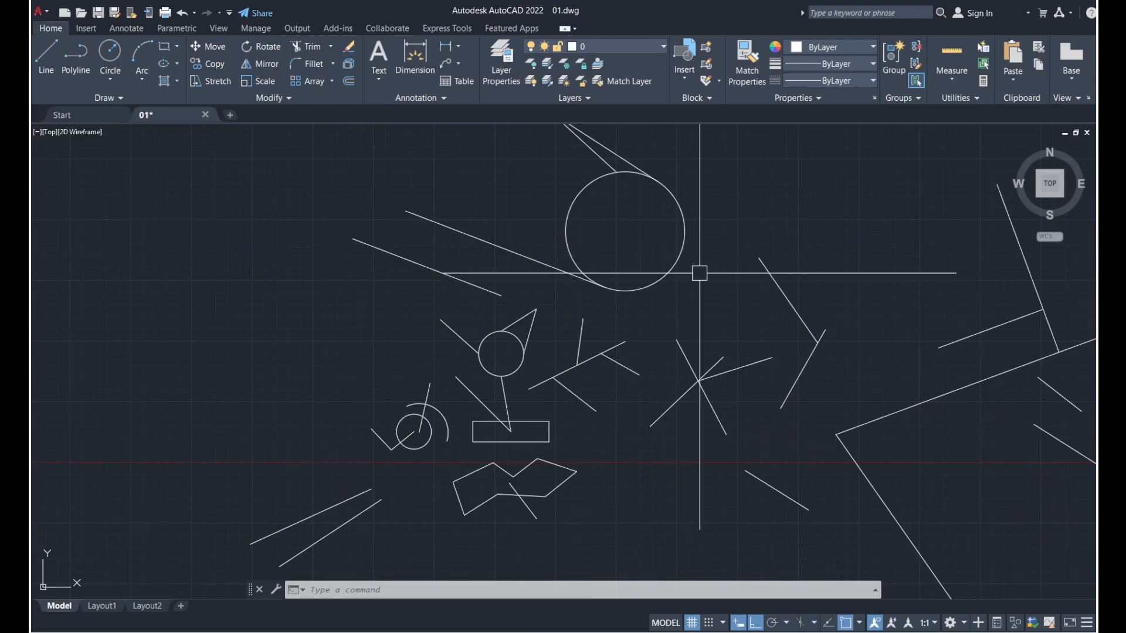
key(Return)
click(720, 306)
click(668, 251)
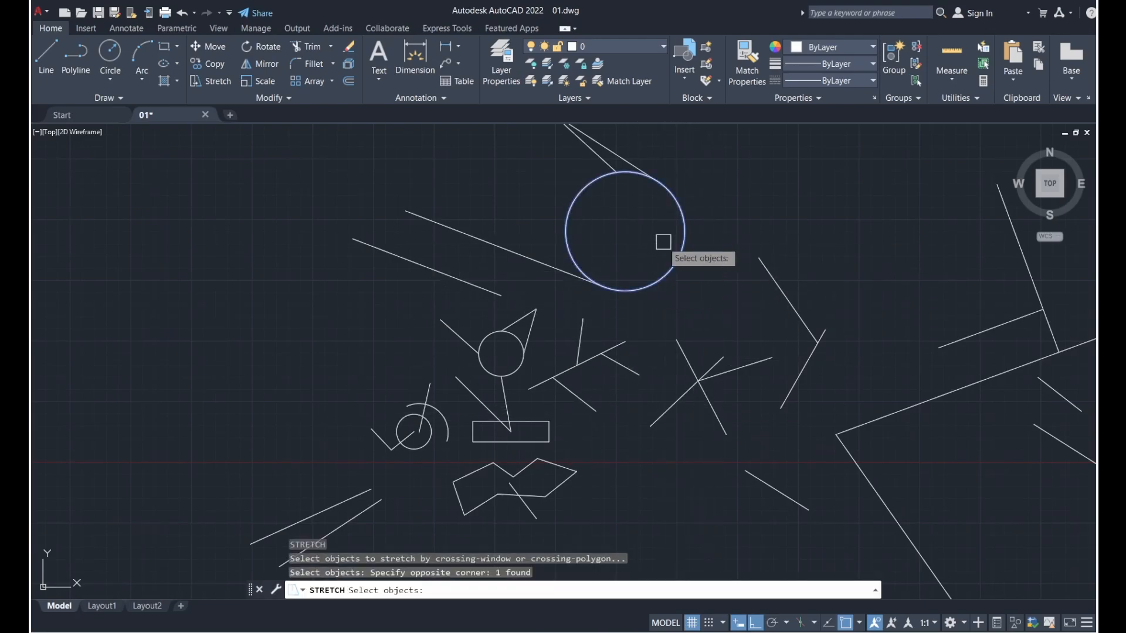
key(Return)
click(704, 278)
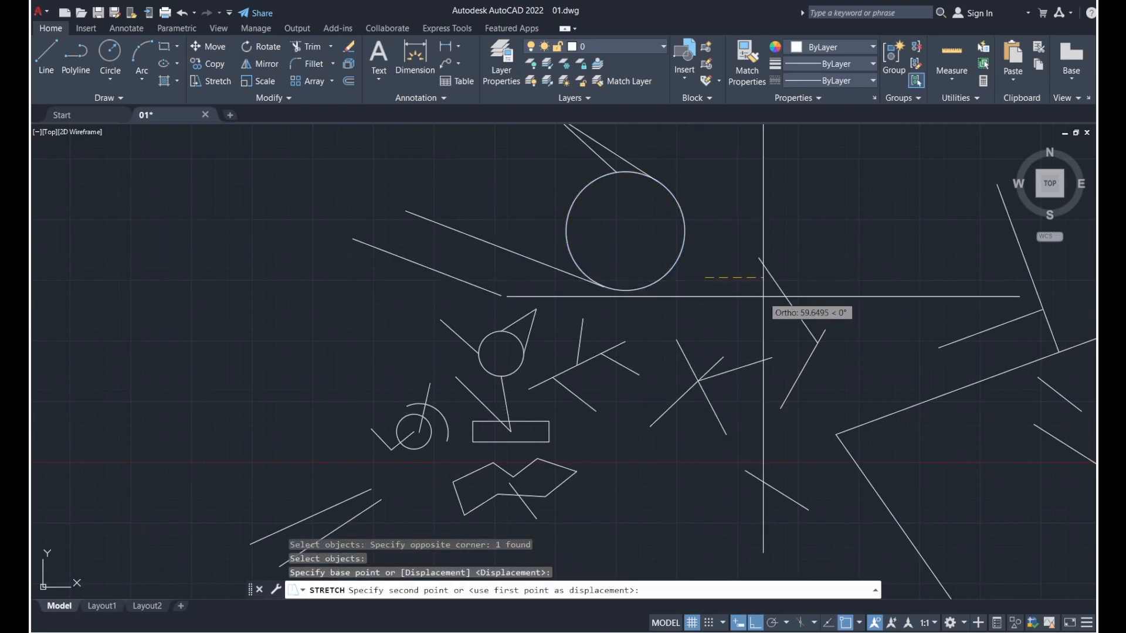
key(Escape)
- Rotate the long descending line 60° about its lower right endpoint, with Ortho mode turned off
scroll(727, 291, down, 4)
middle_drag(713, 247, 619, 297)
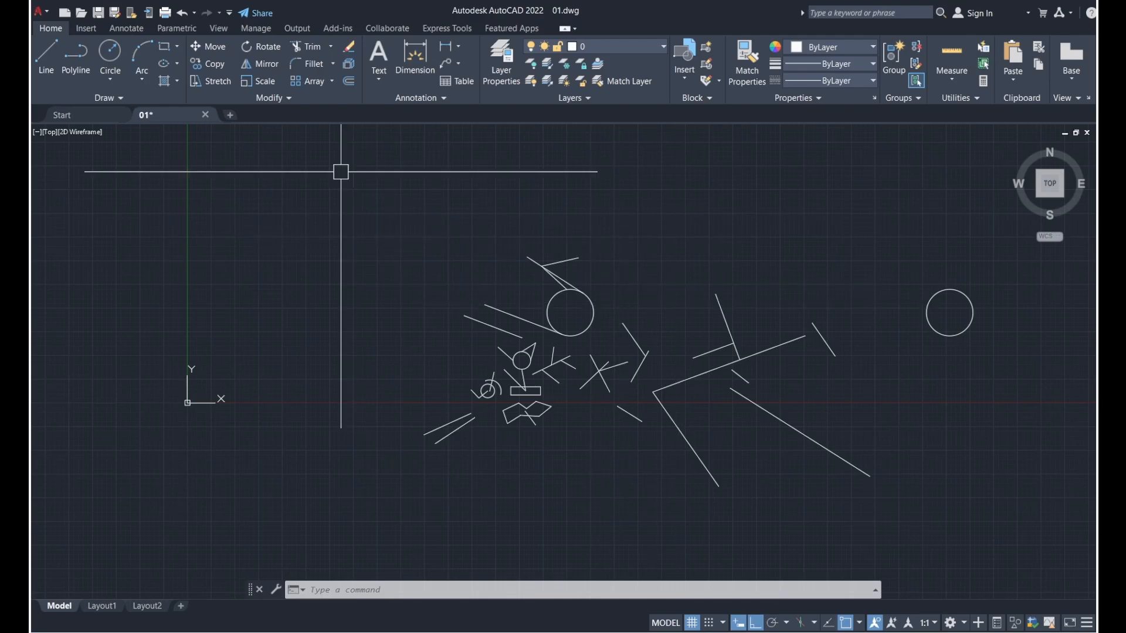
click(263, 51)
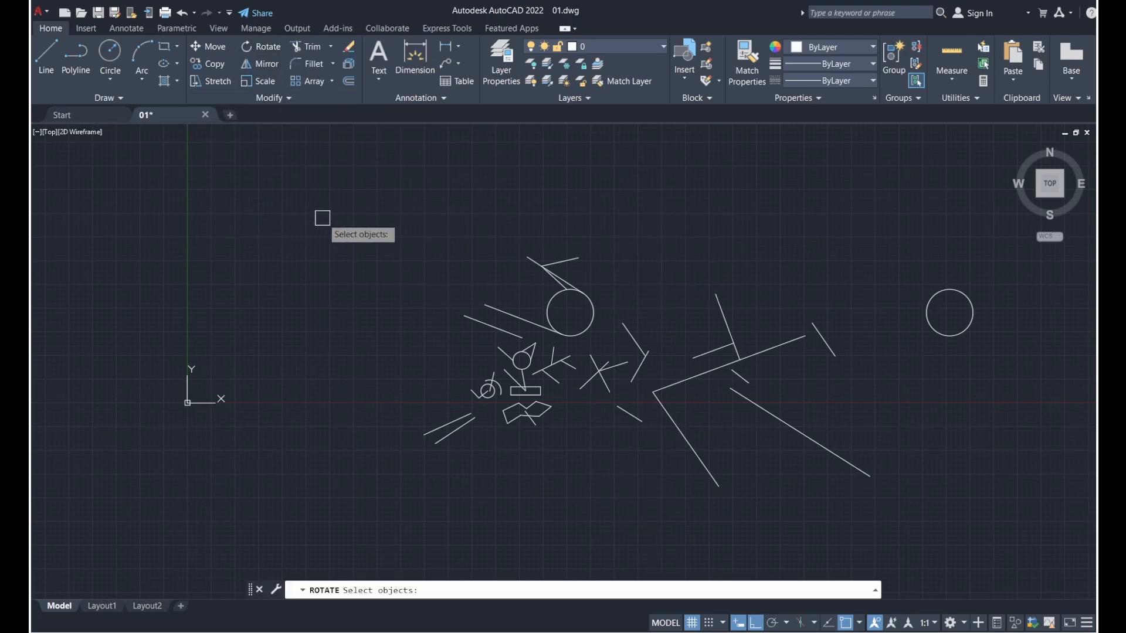
scroll(647, 302, up, 4)
middle_drag(711, 343, 461, 210)
middle_drag(756, 384, 643, 256)
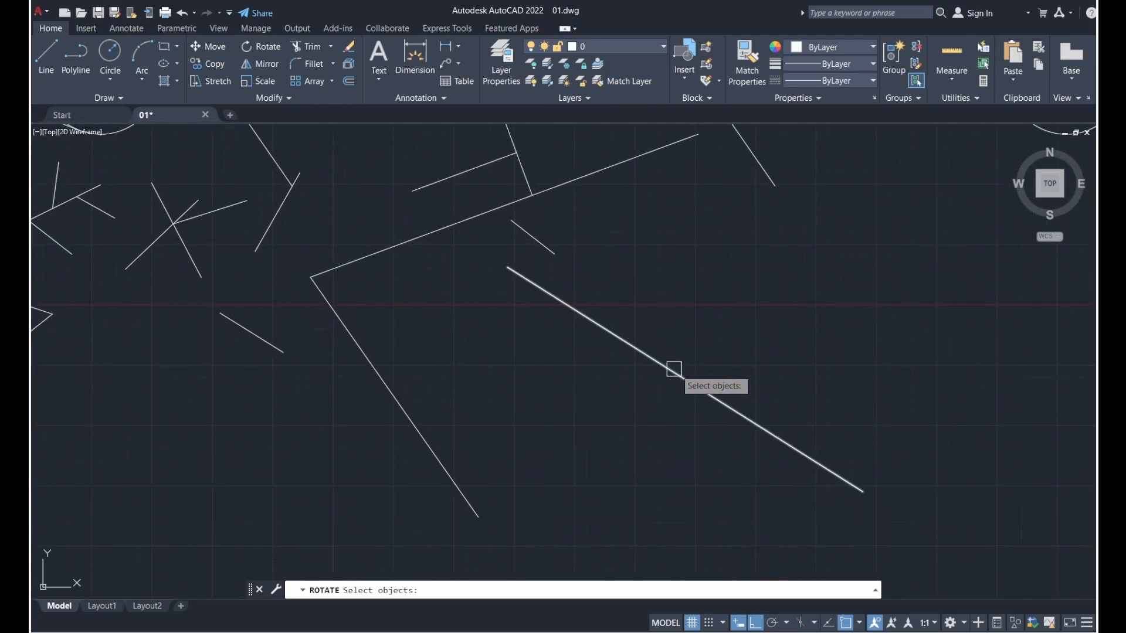
click(770, 435)
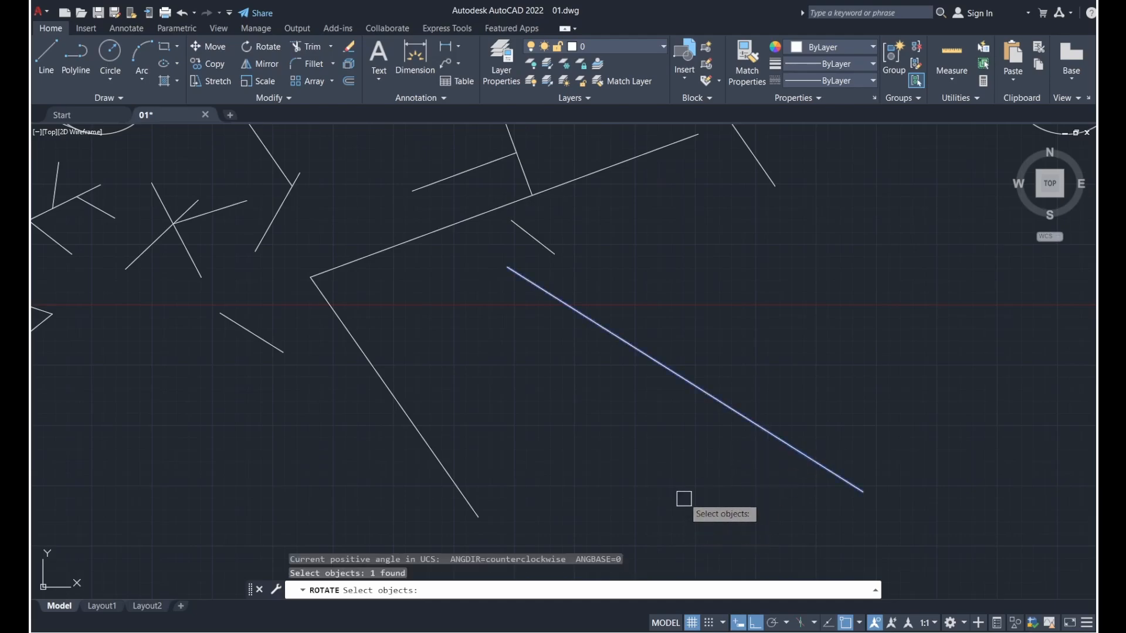
key(Return)
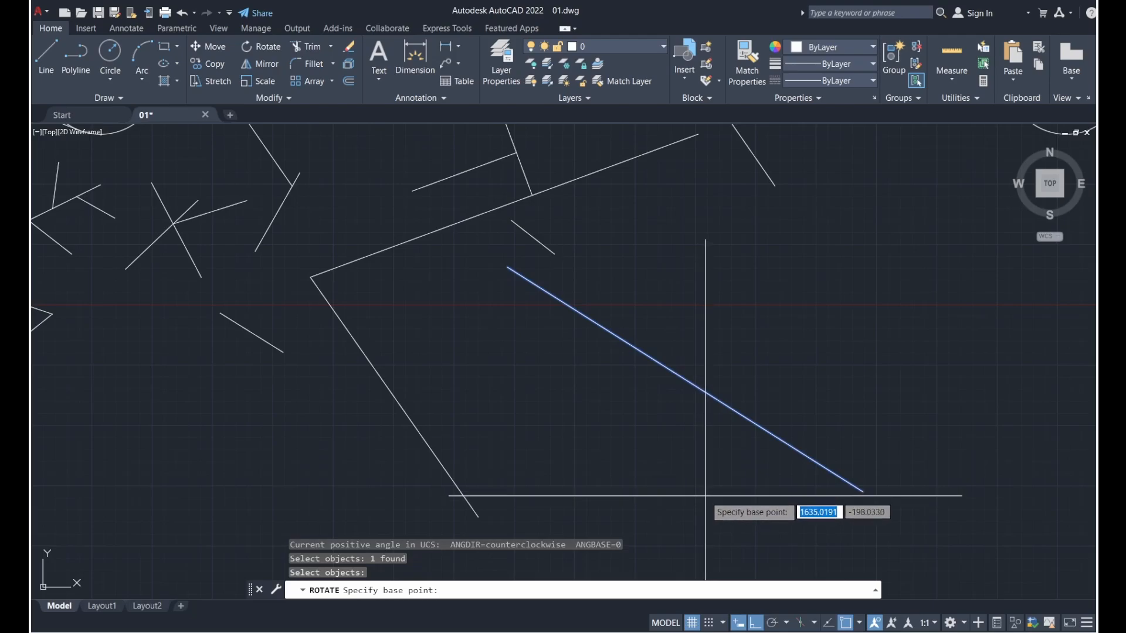
middle_drag(705, 496, 641, 417)
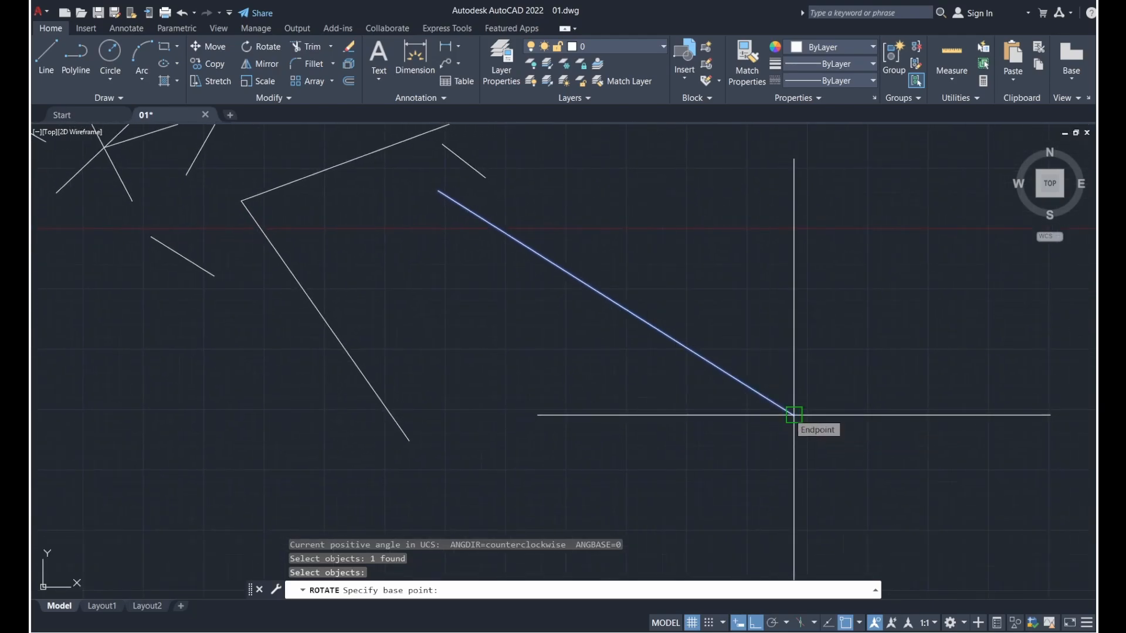
click(794, 415)
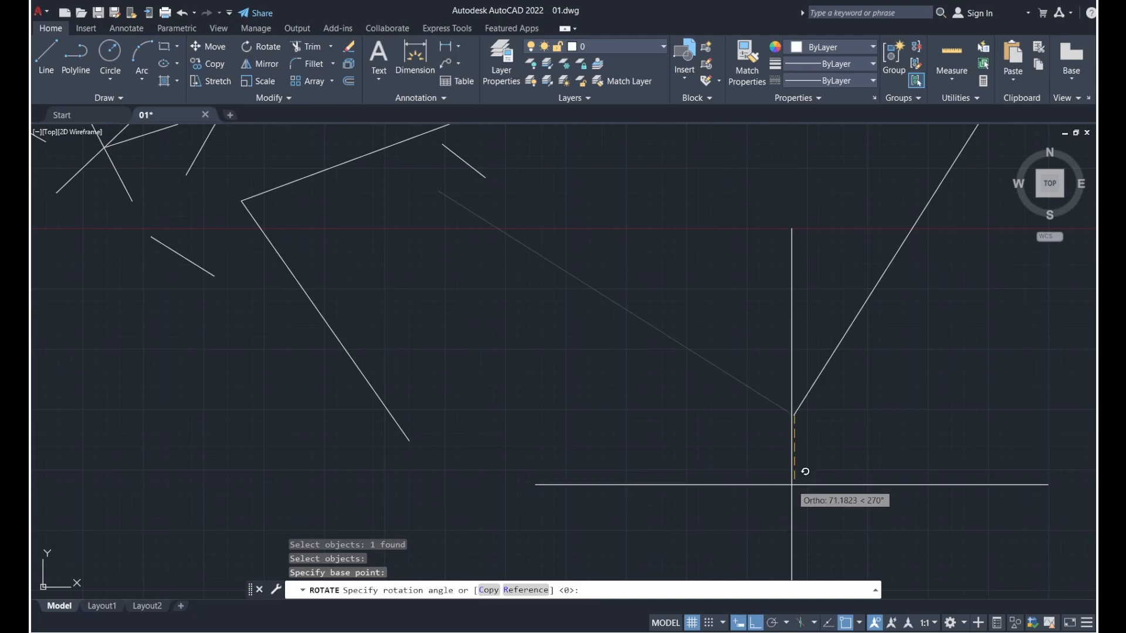
scroll(792, 484, down, 2)
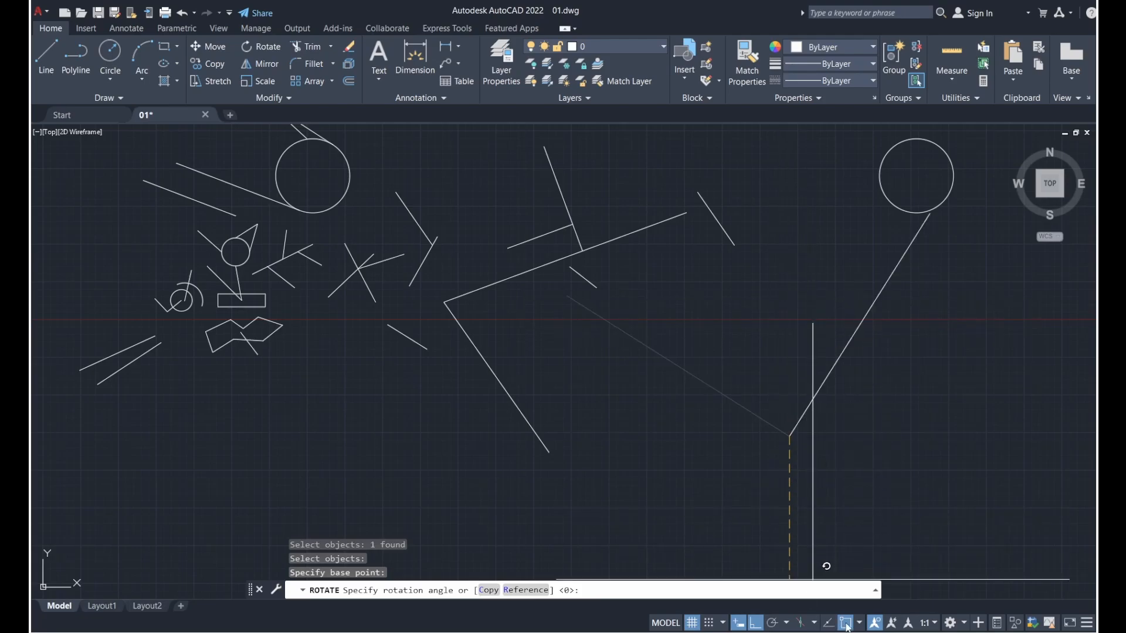
click(756, 623)
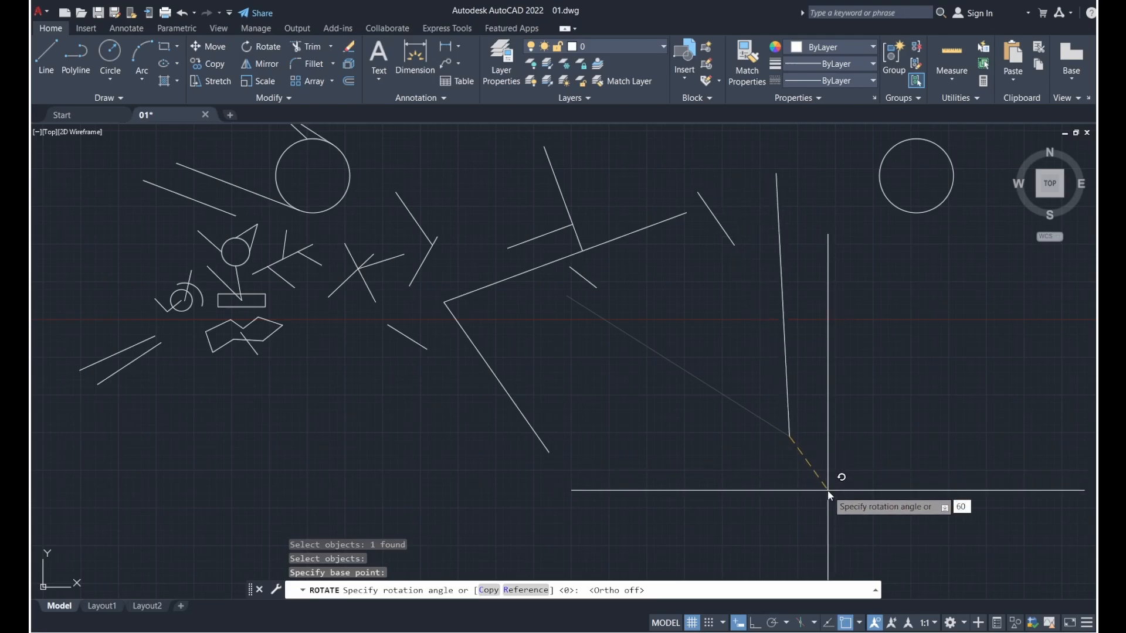
key(Return)
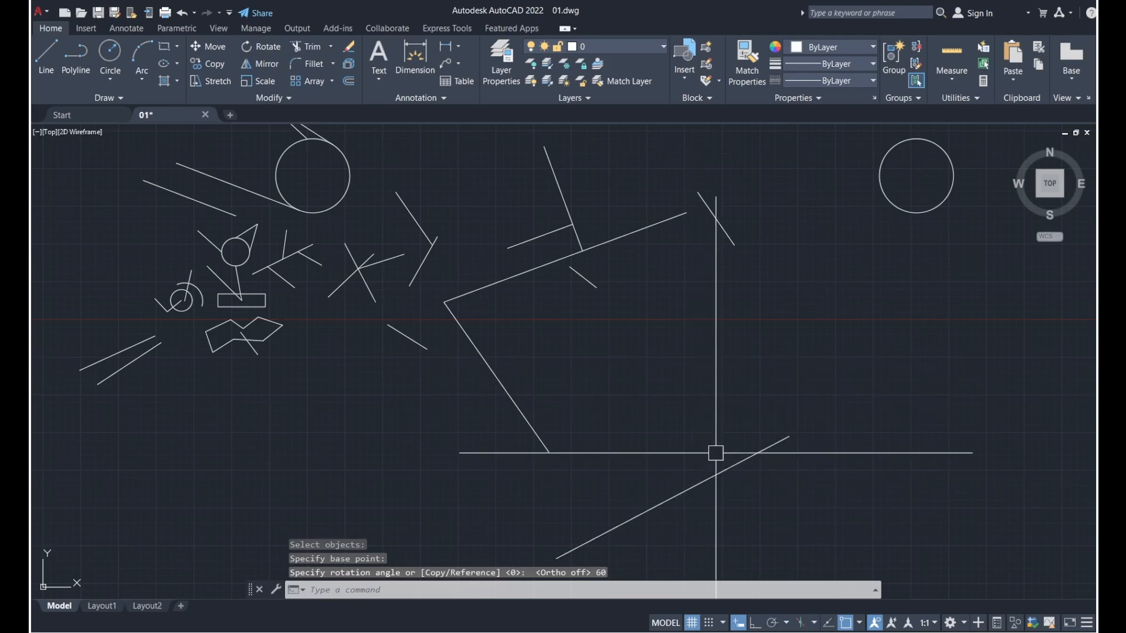
- Undo the 60° rotation of the long line
middle_drag(713, 447, 682, 394)
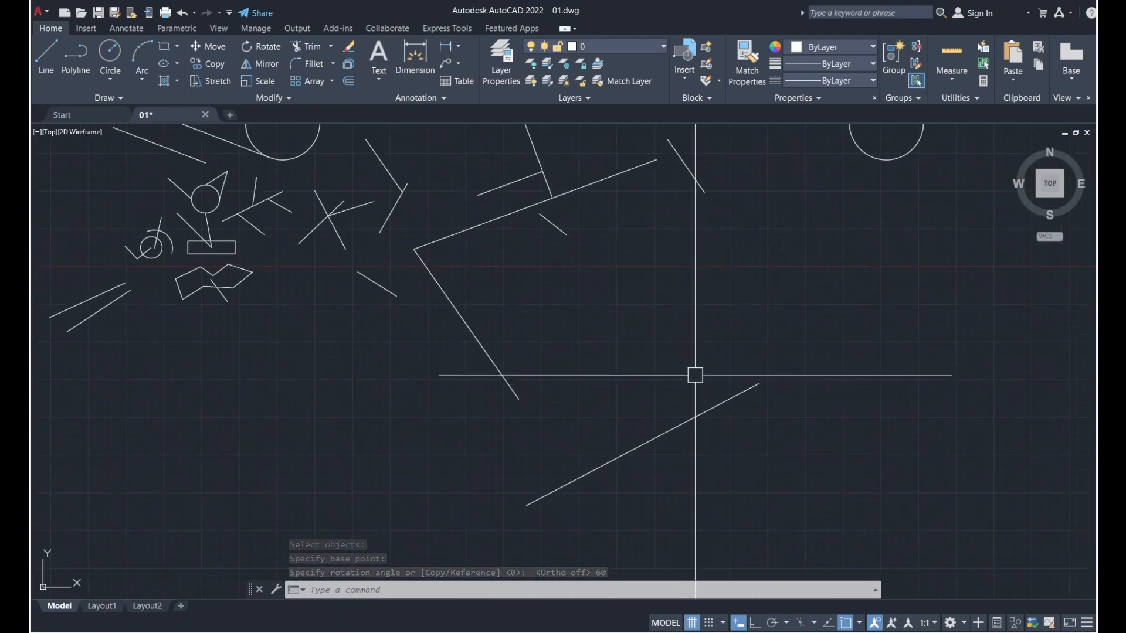
key(ctrl+z)
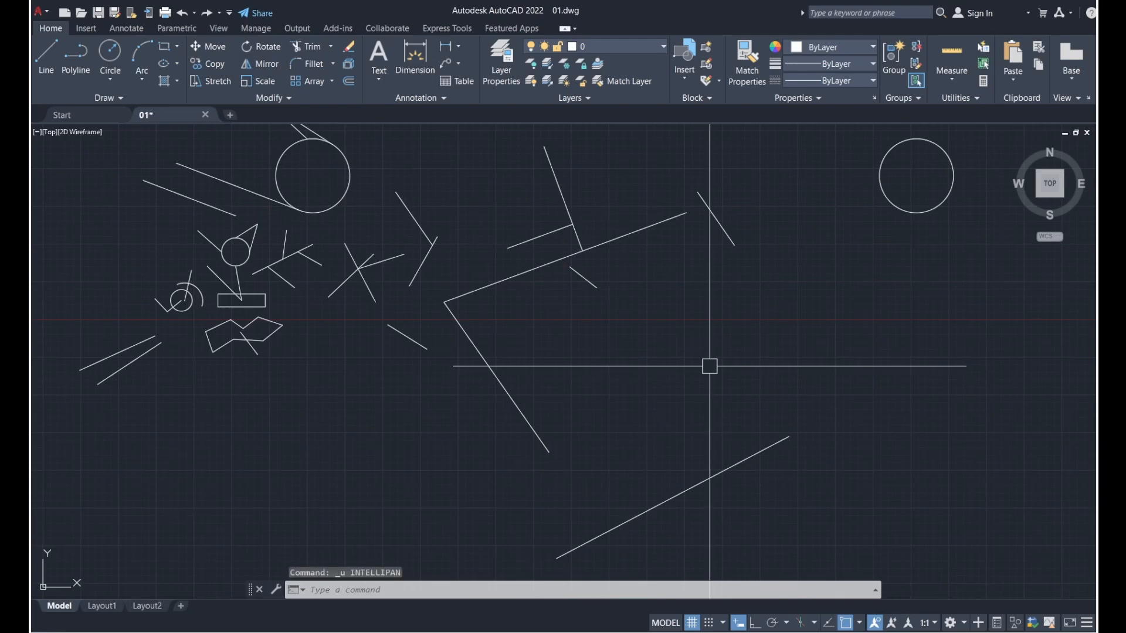
key(ctrl+z)
- Rotate the long descending line 60° clockwise about its lower right endpoint, with Ortho mode turned off
scroll(724, 380, down, 2)
middle_drag(832, 457, 758, 422)
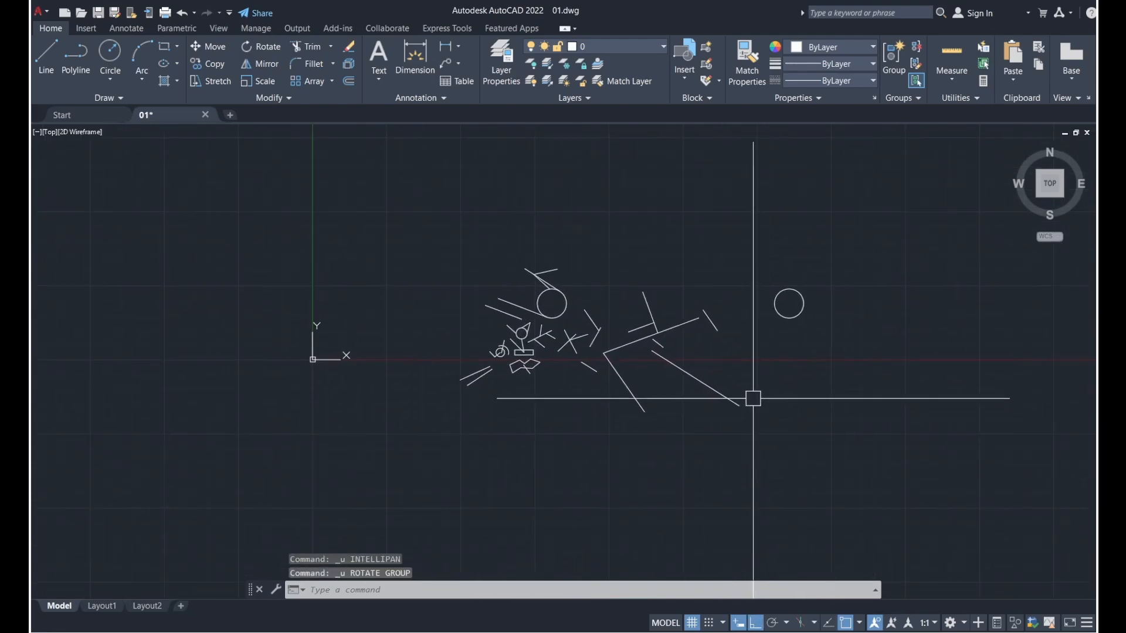
scroll(753, 399, up, 3)
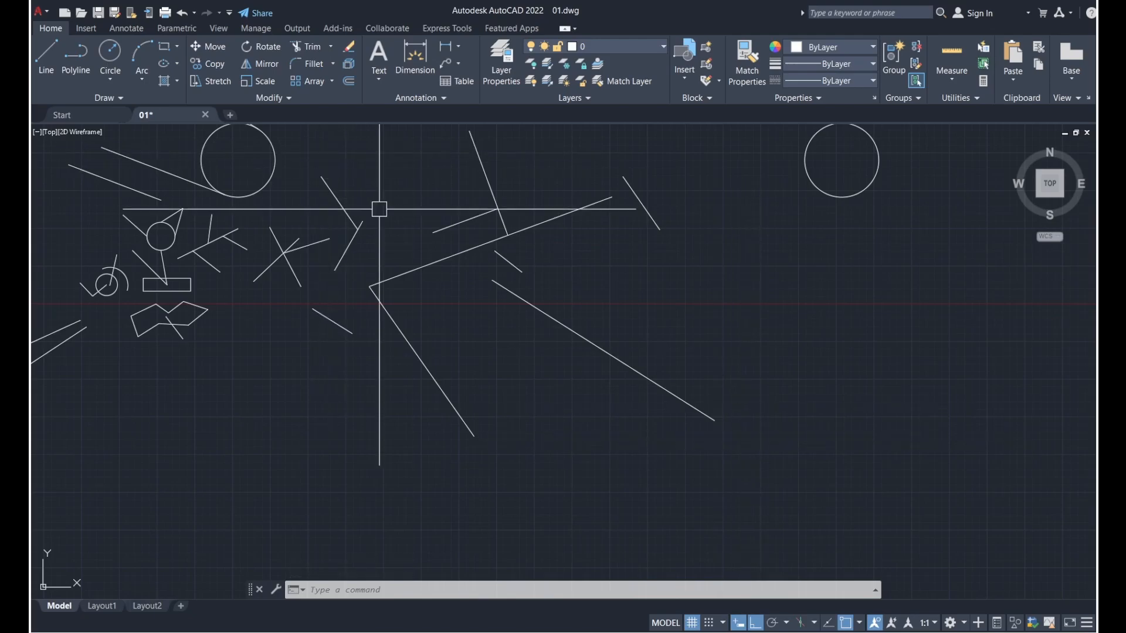
text(RO)
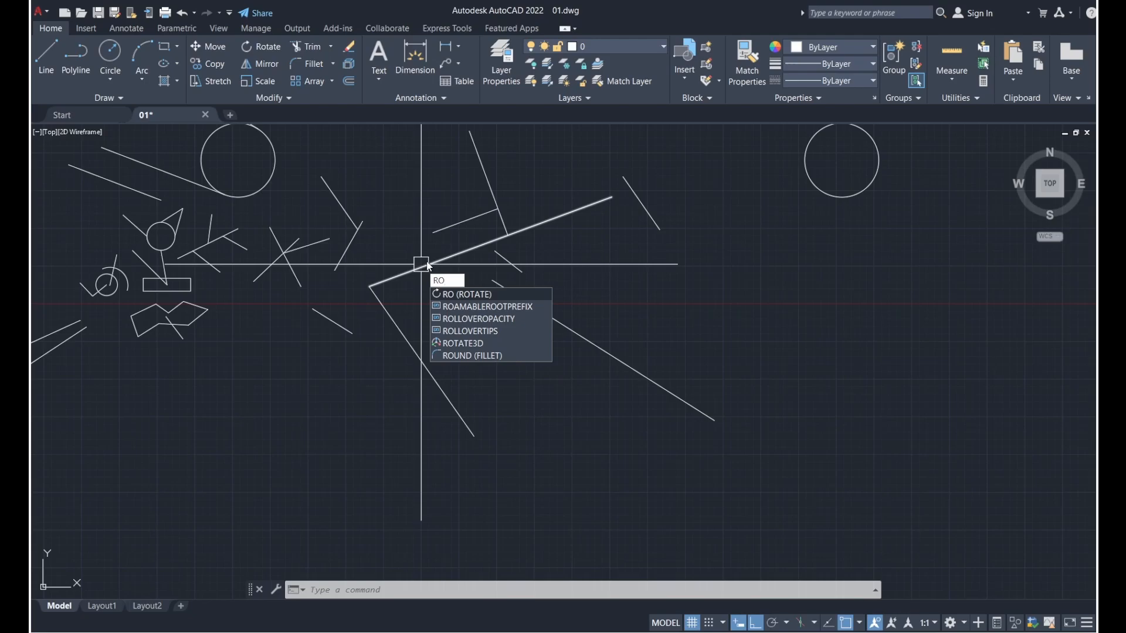
key(Return)
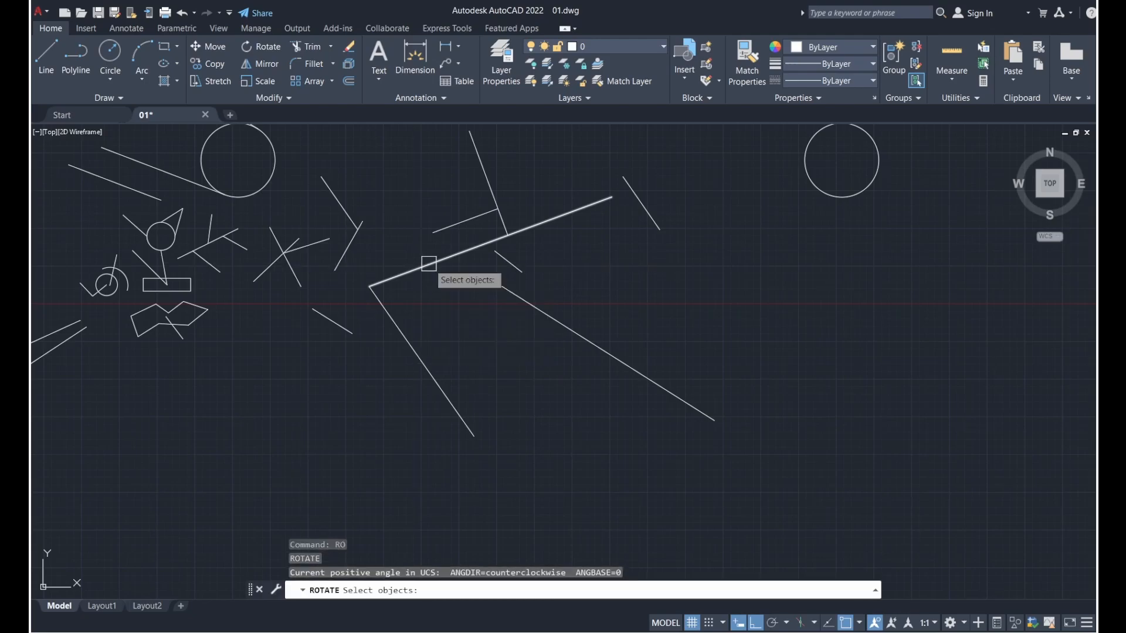
click(616, 365)
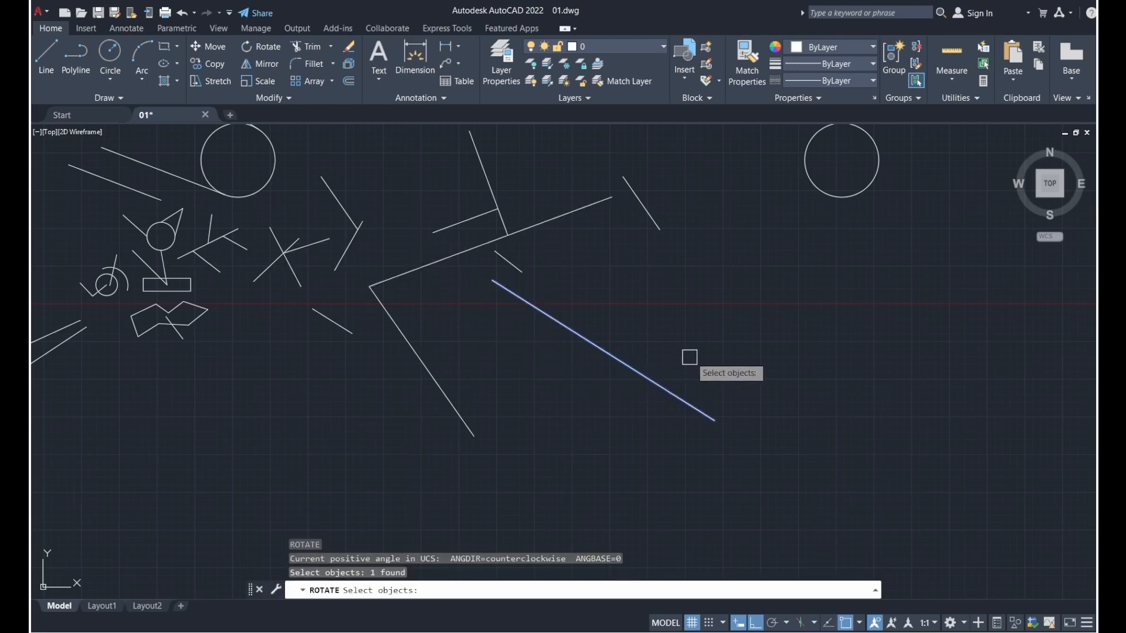
key(Return)
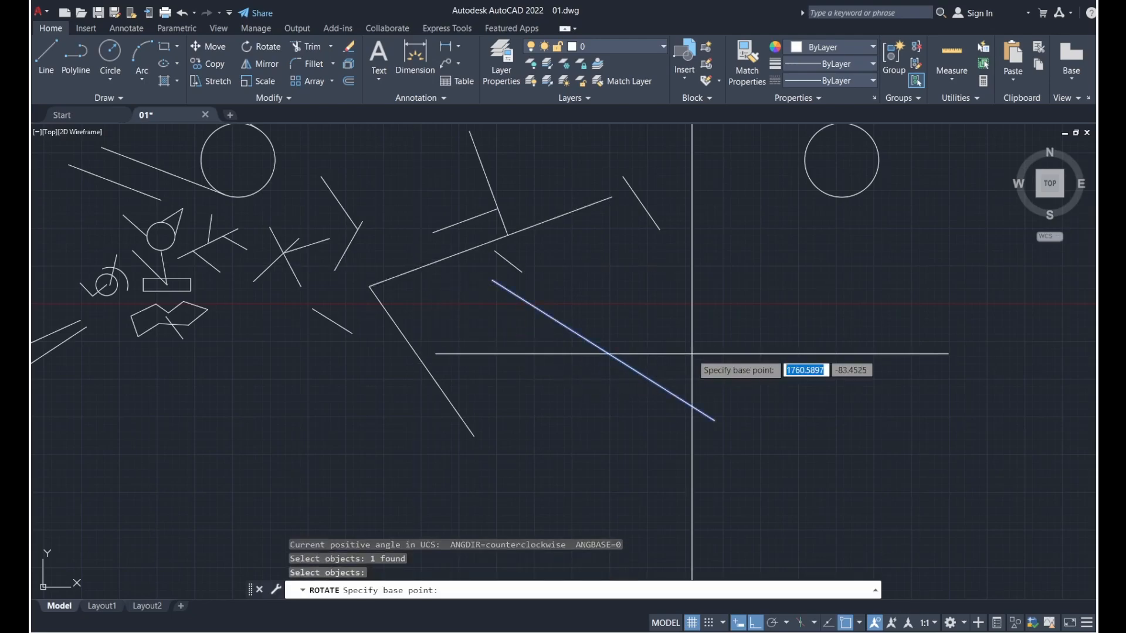
click(714, 420)
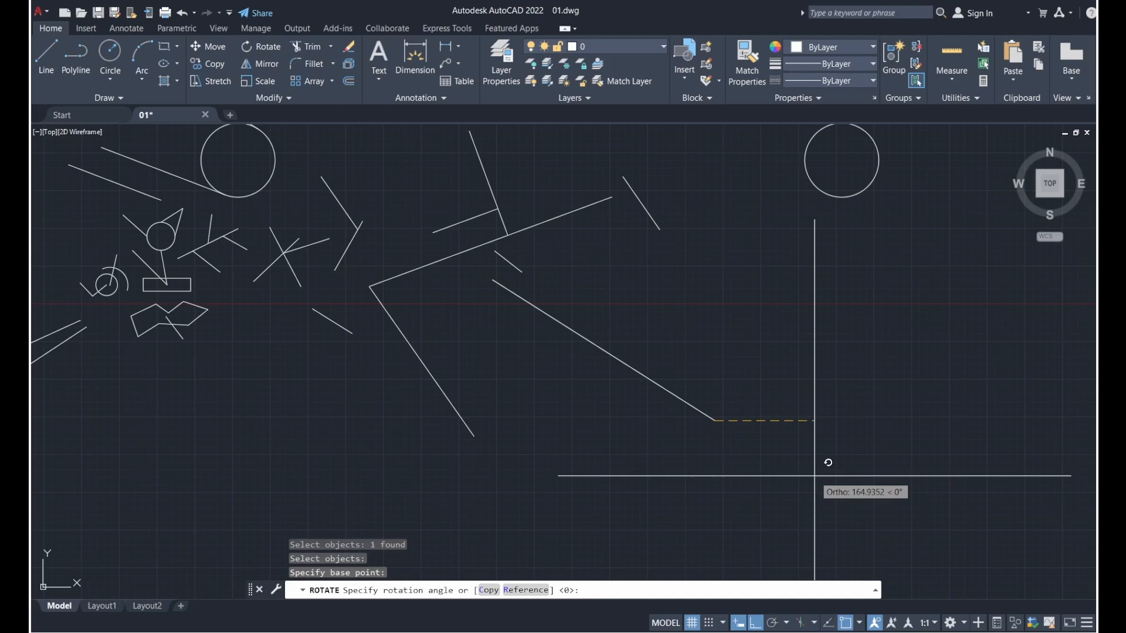
key(F8)
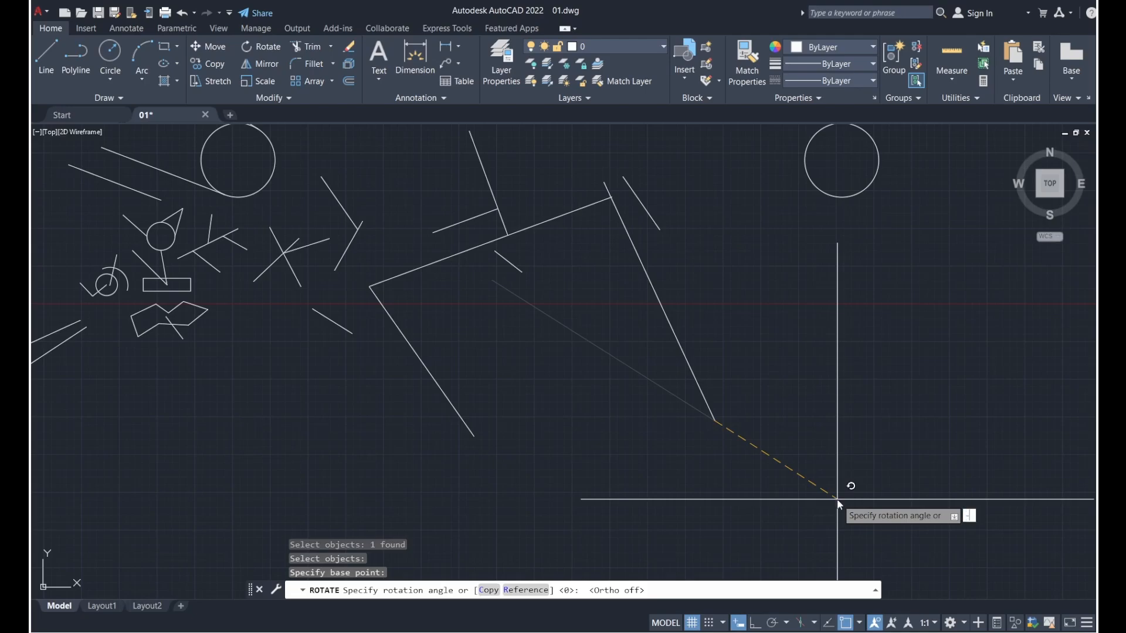
key(Return)
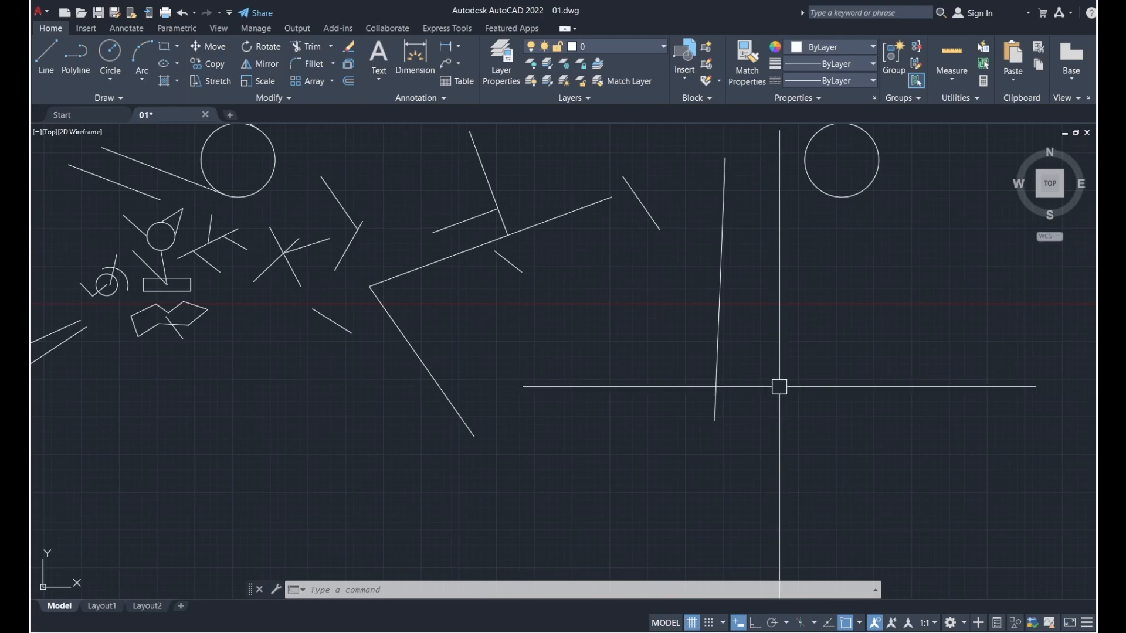
- Rotate the entire drawing clockwise by eye about the corner where the two long lines meet
scroll(779, 385, down, 2)
scroll(523, 234, up, 2)
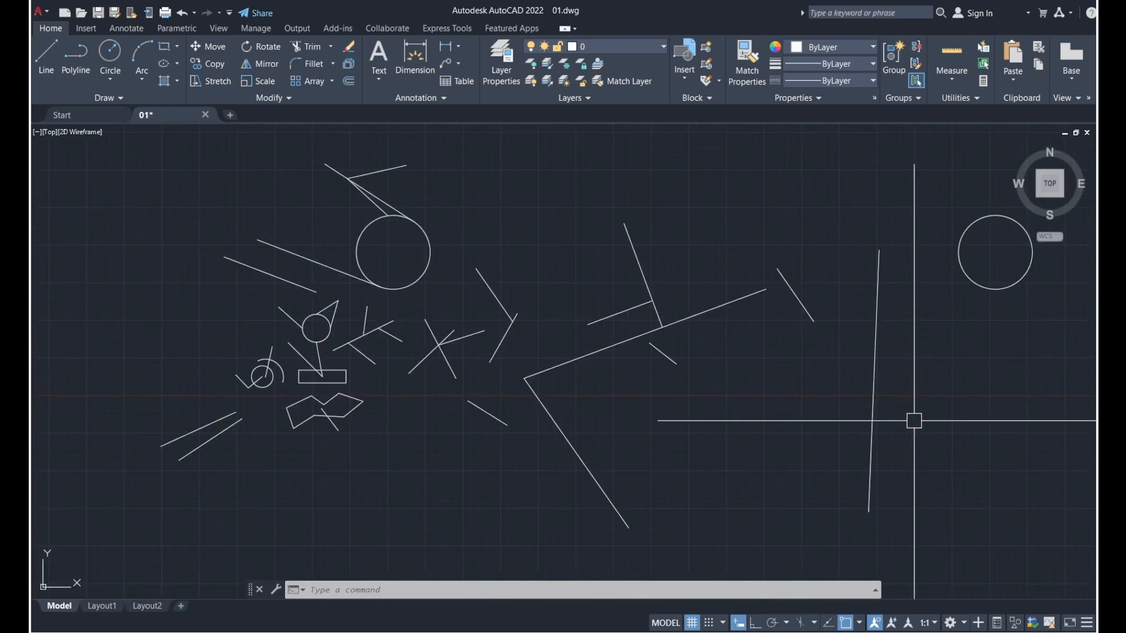
scroll(769, 408, down, 2)
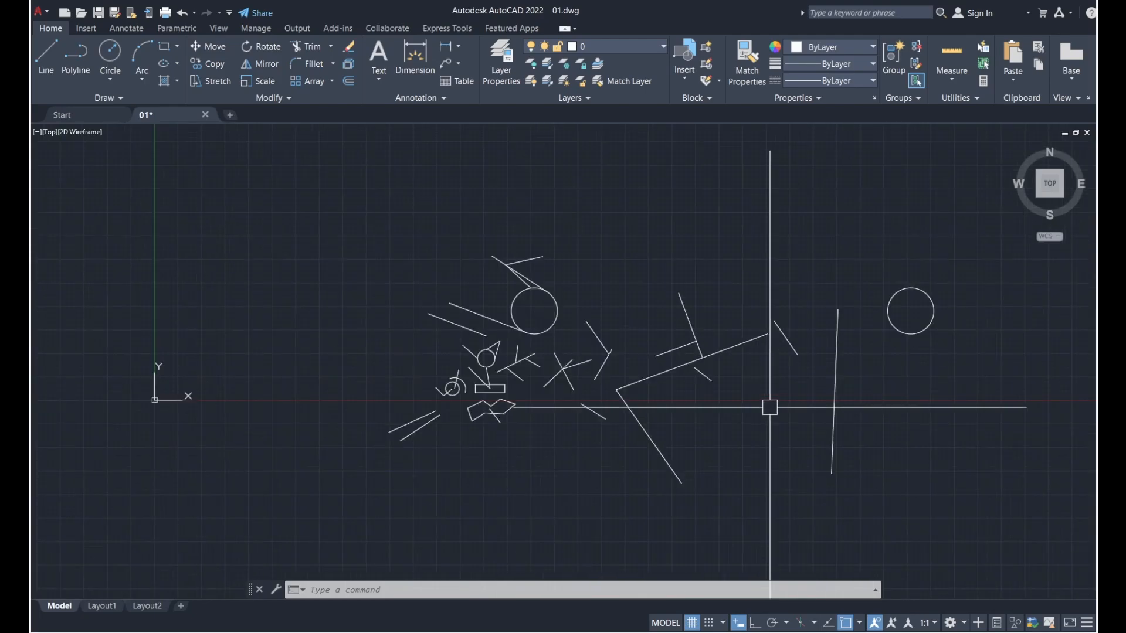
mouse_move(762, 420)
middle_down()
mouse_move(764, 430)
mouse_move(648, 402)
middle_up()
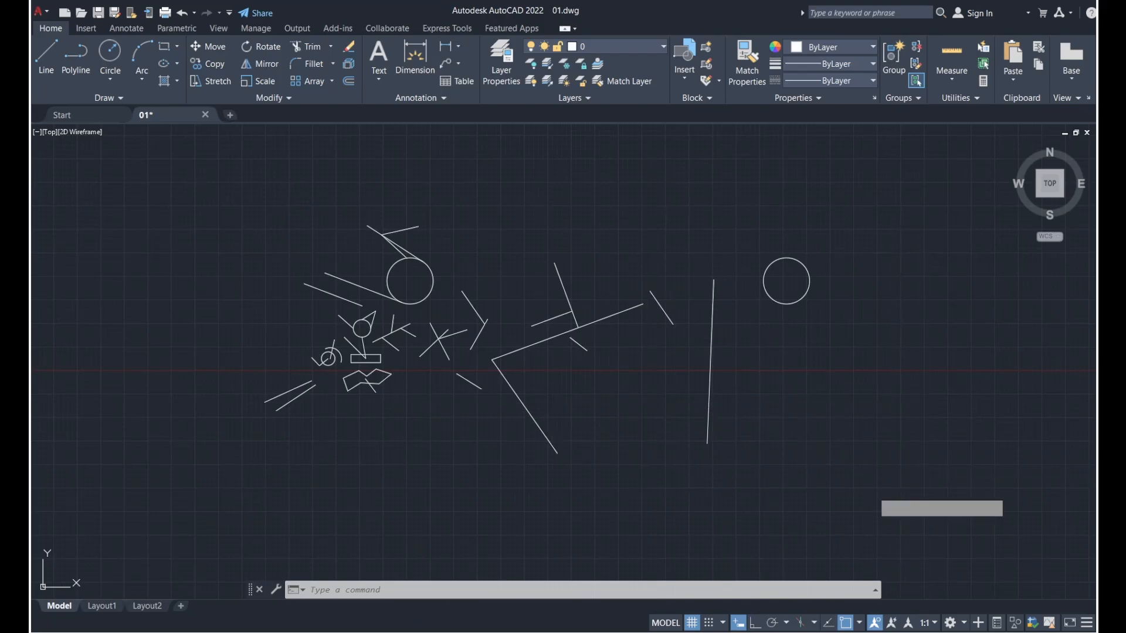
click(917, 472)
click(213, 194)
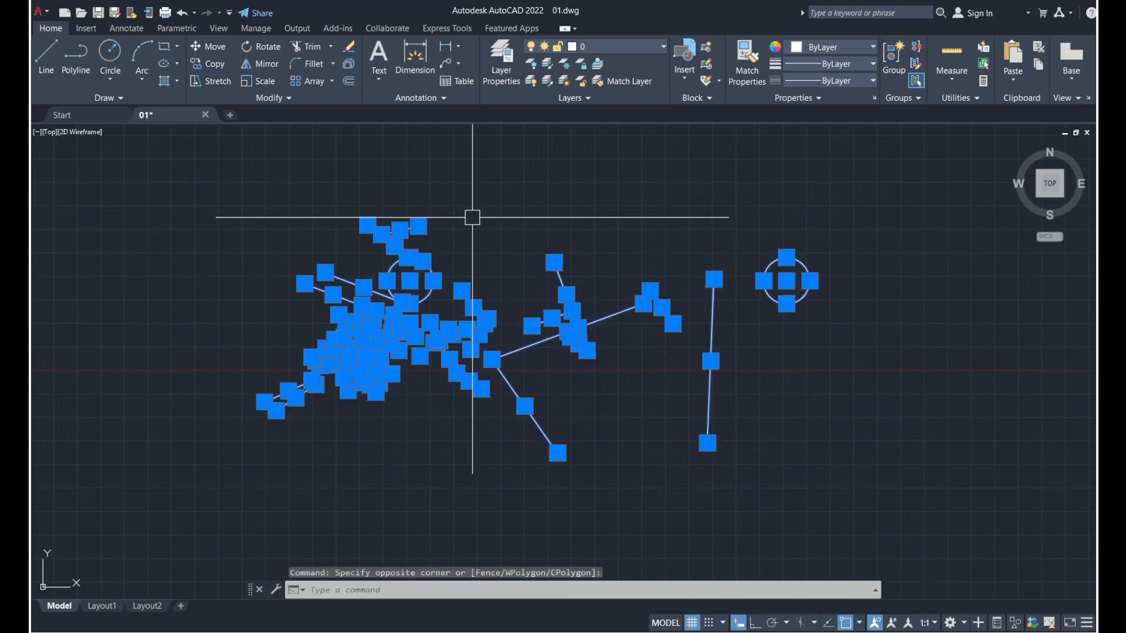
text(ro)
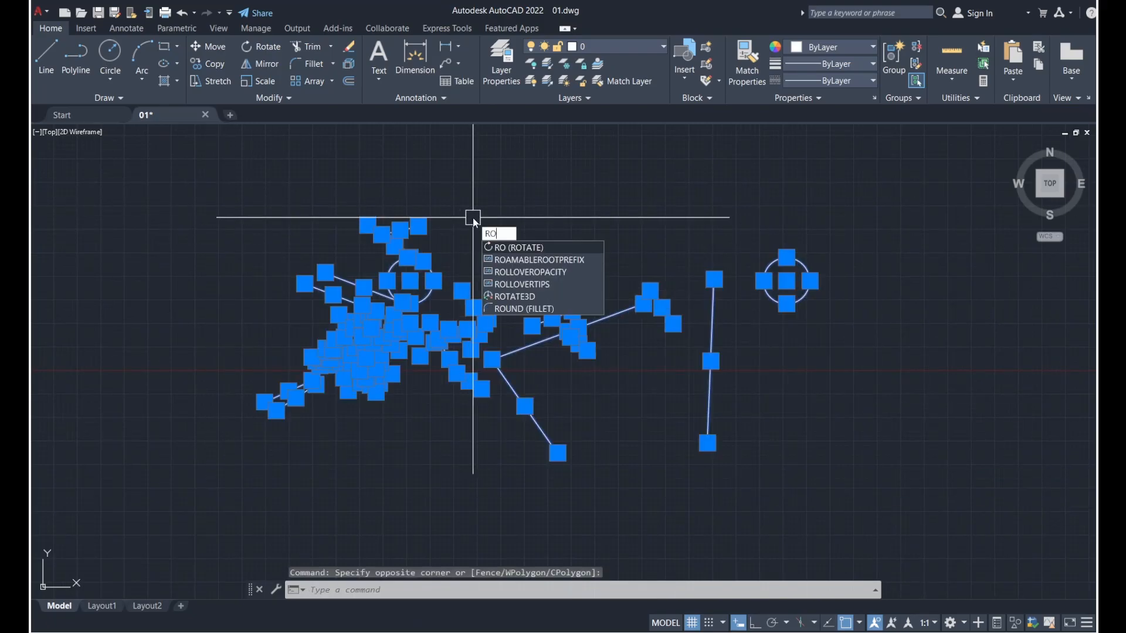
key(Return)
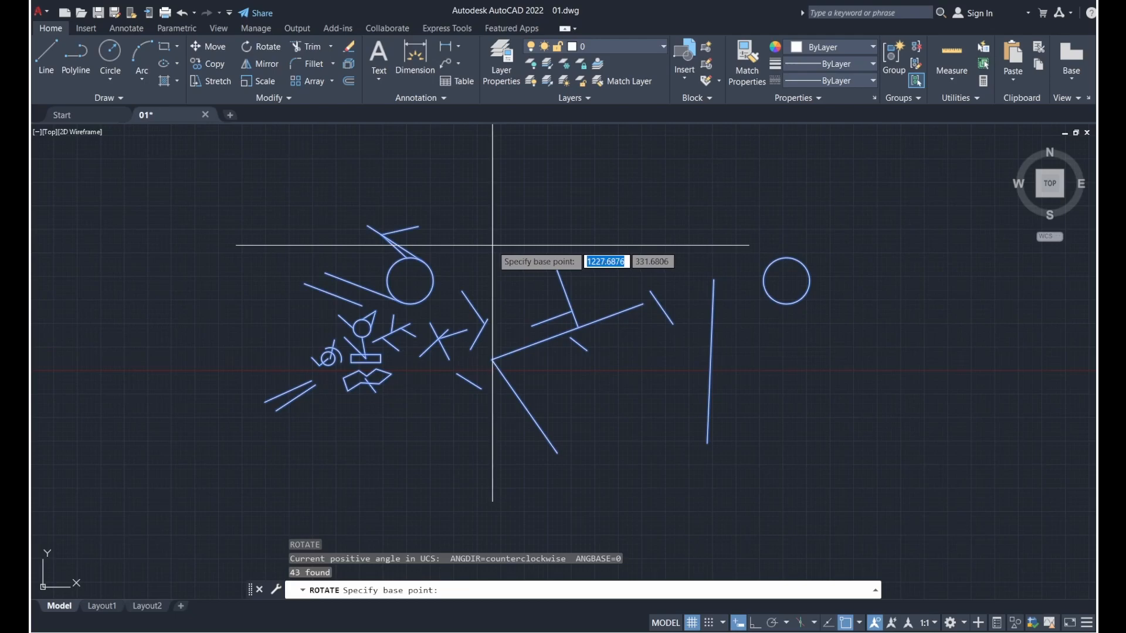
click(492, 360)
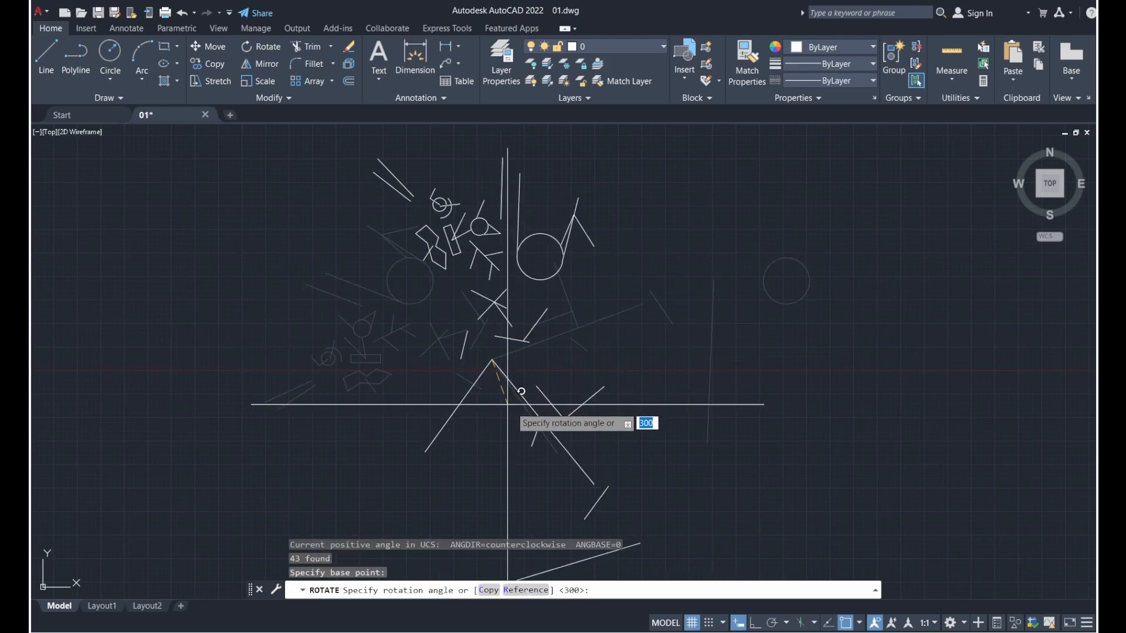
middle_drag(495, 472, 498, 352)
scroll(498, 377, down, 3)
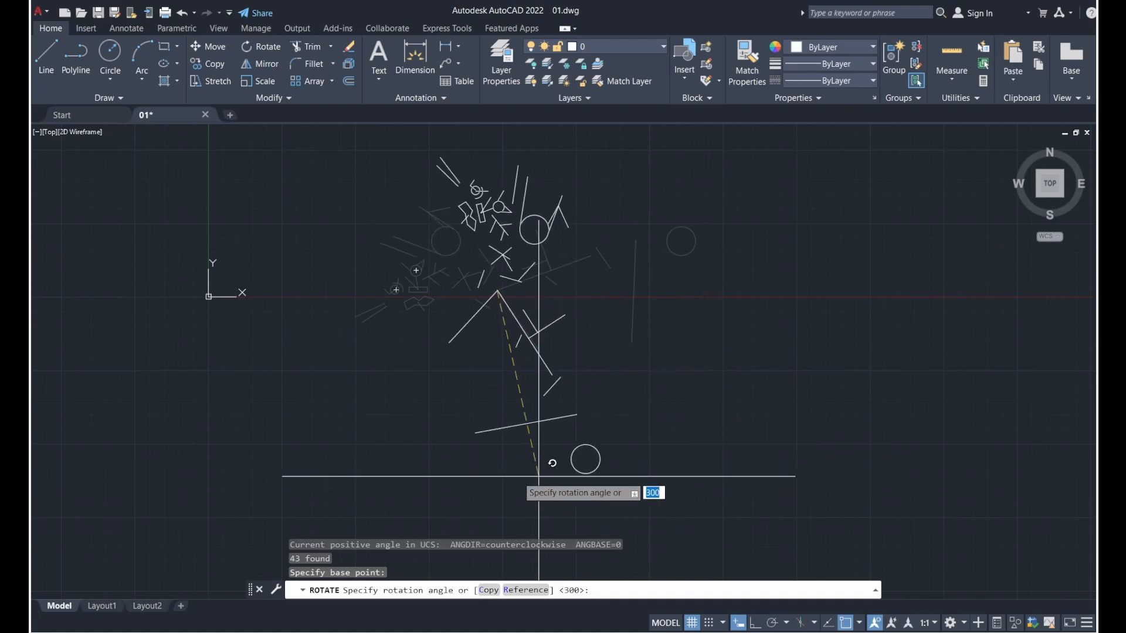
click(708, 485)
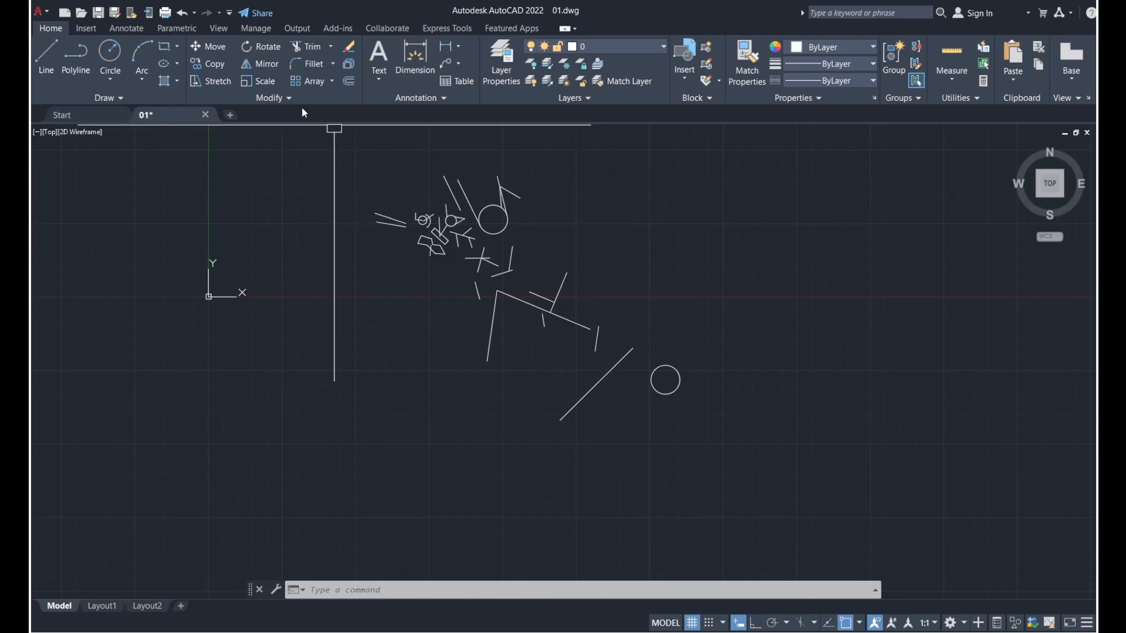
- Mirror the entire drawing across a steep diagonal line descending on its right side, keeping the source objects
click(268, 64)
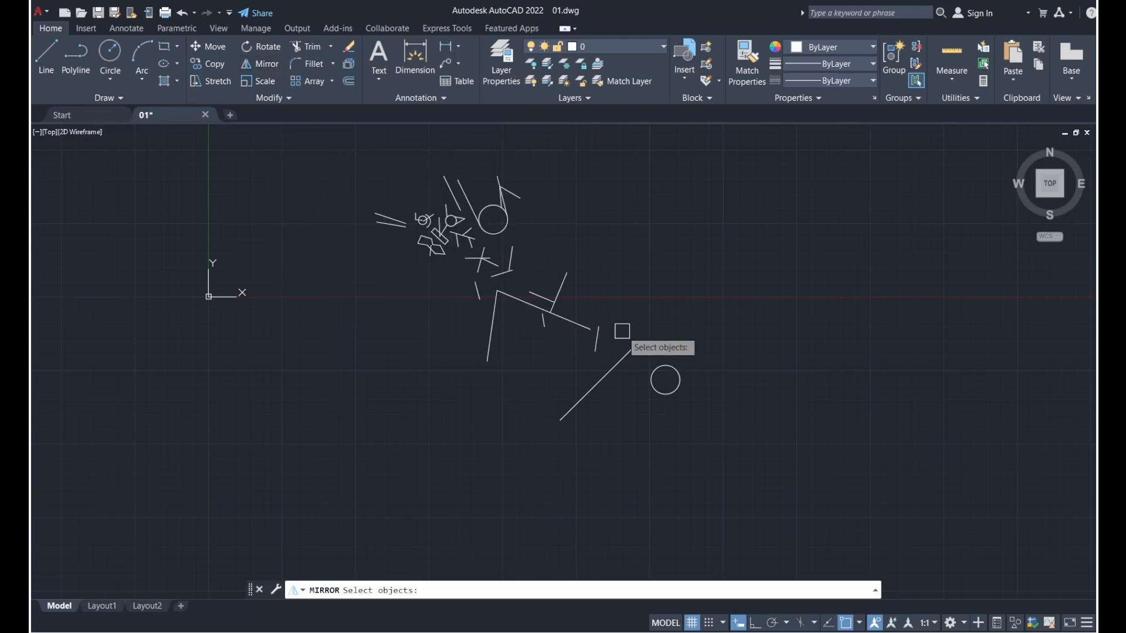
scroll(548, 241, down, 2)
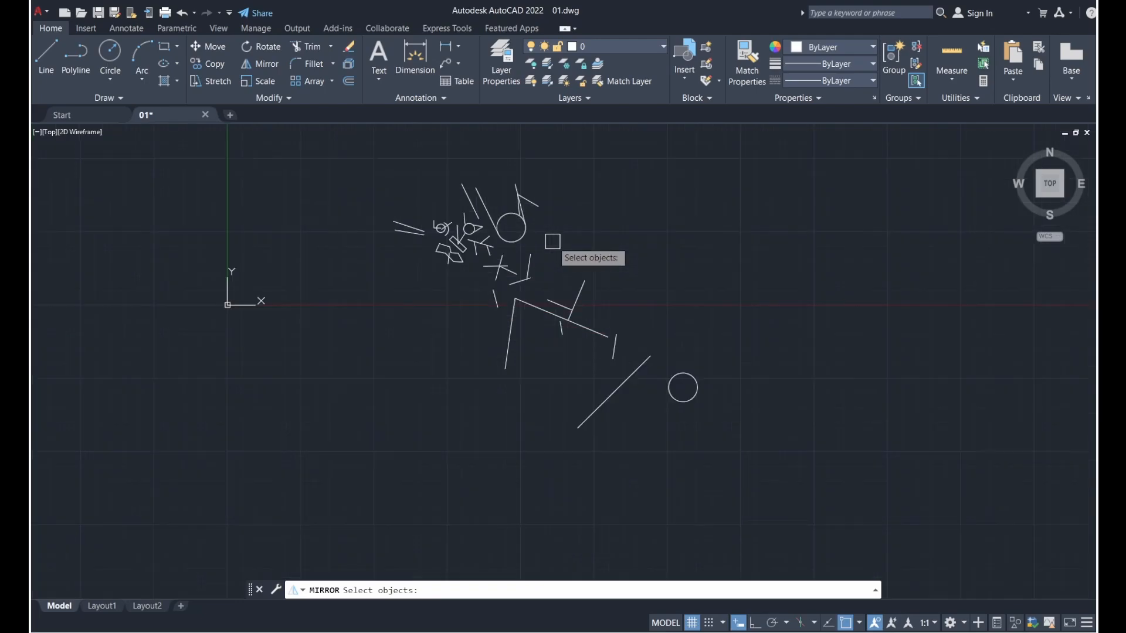
click(356, 142)
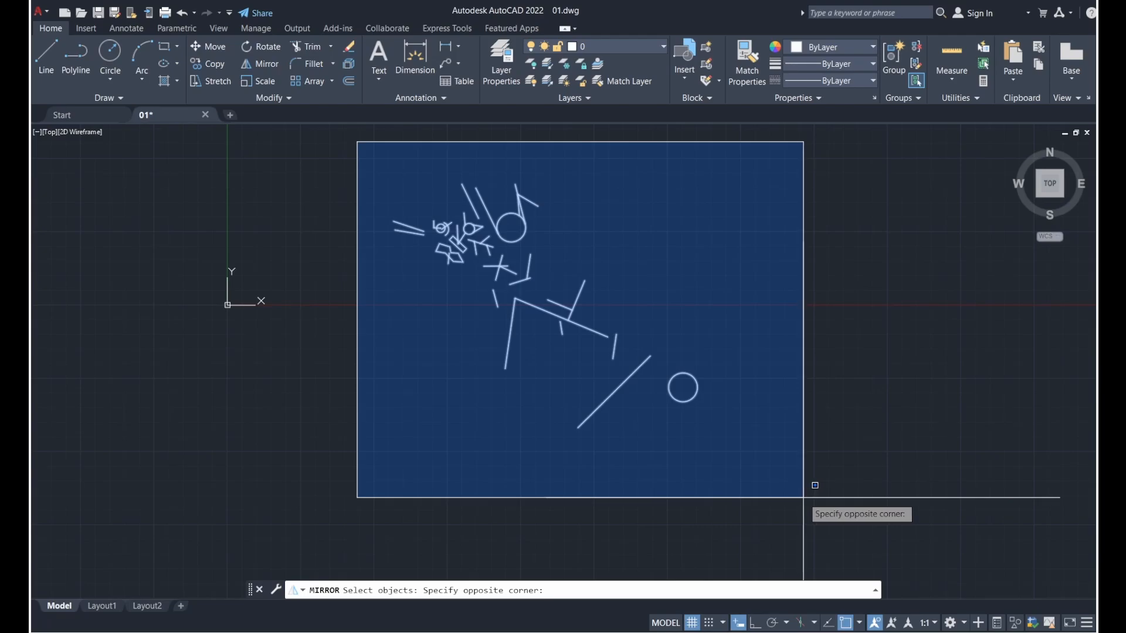
click(814, 485)
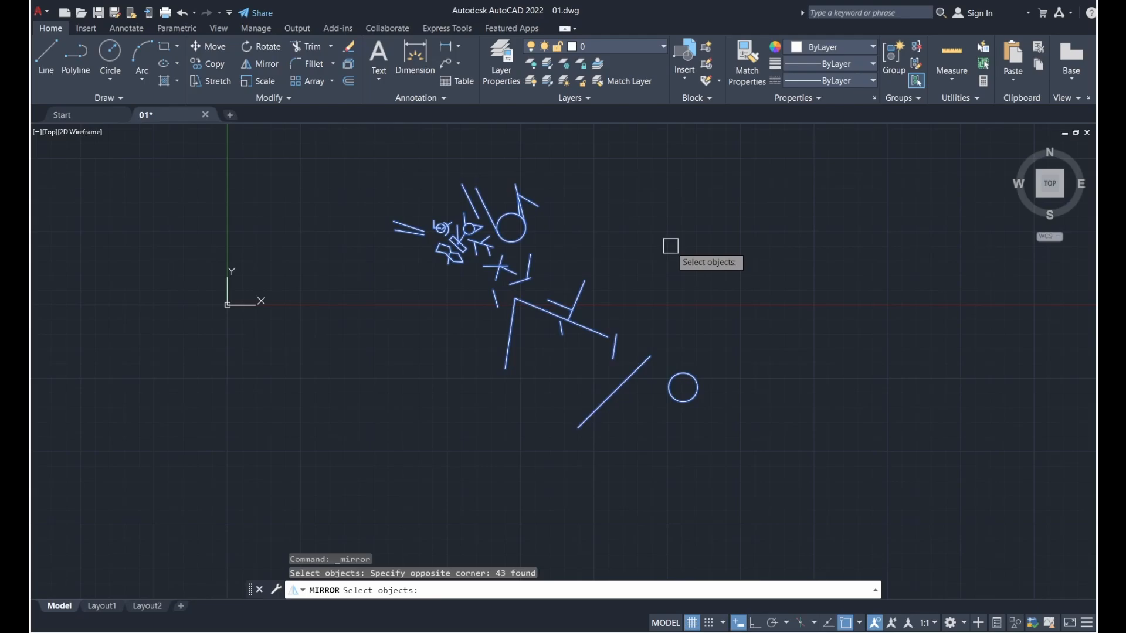
key(Return)
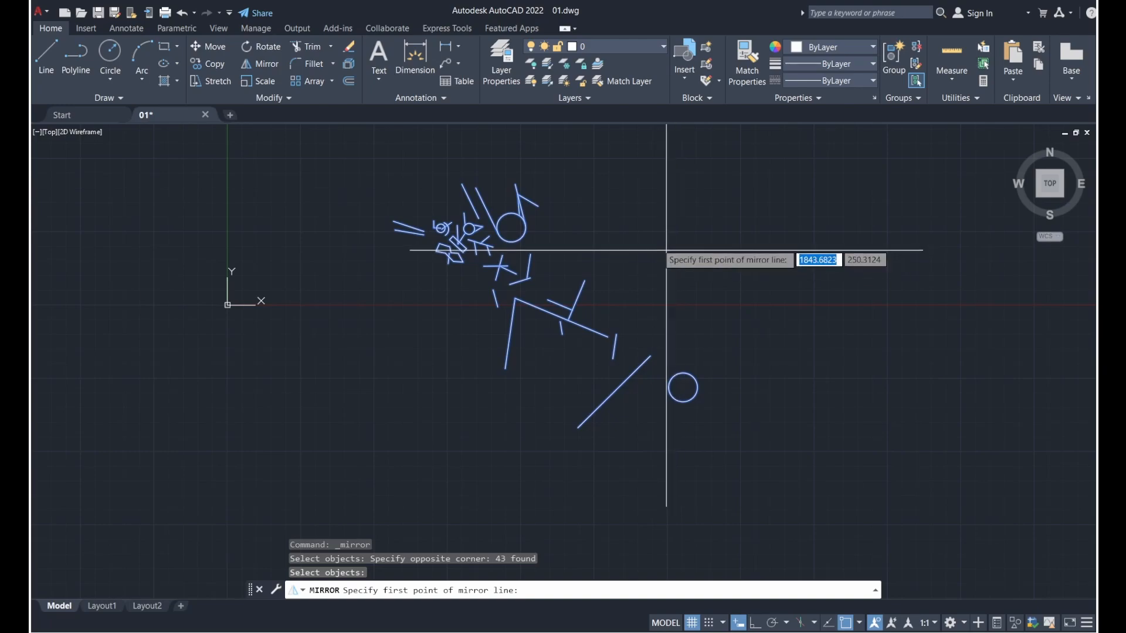
click(576, 149)
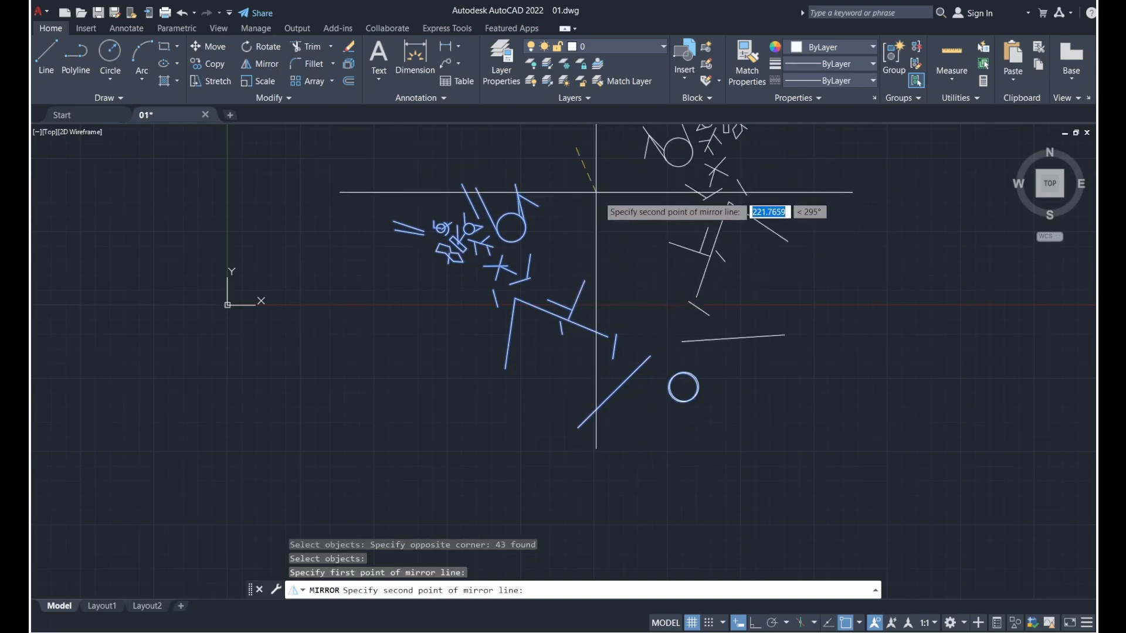
middle_drag(685, 291, 680, 407)
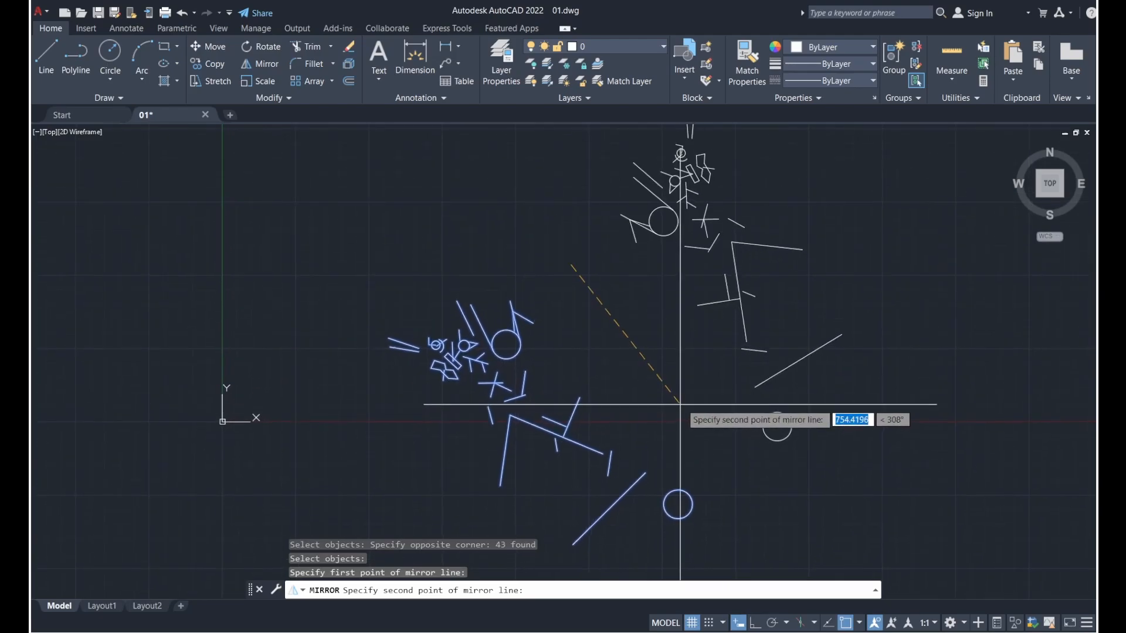
scroll(684, 405, down, 1)
middle_drag(752, 475, 722, 380)
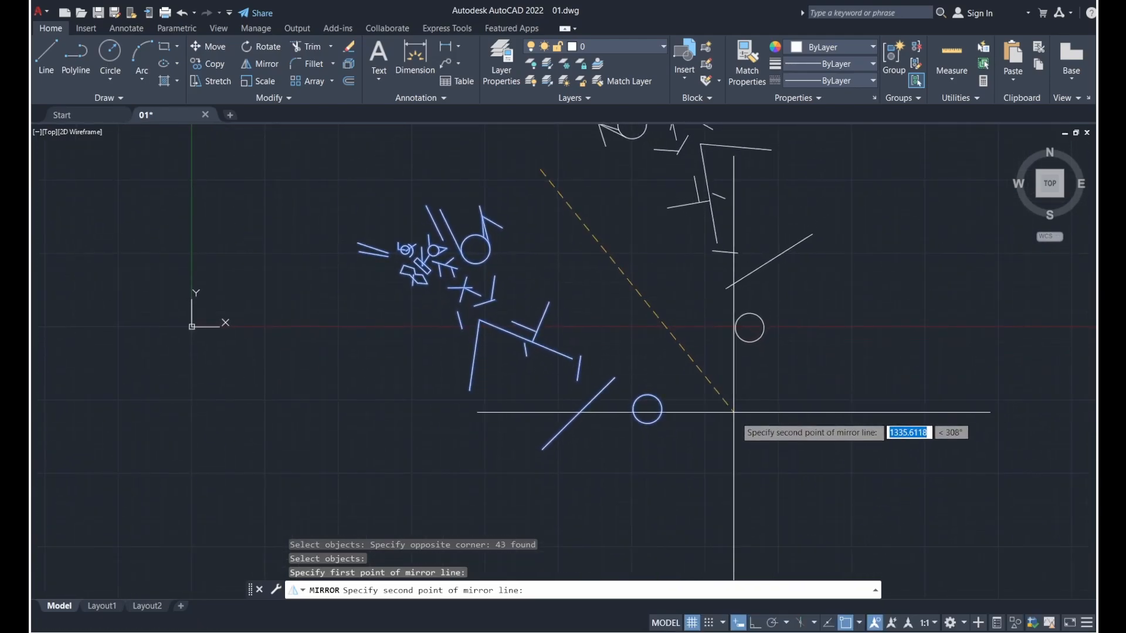
click(742, 498)
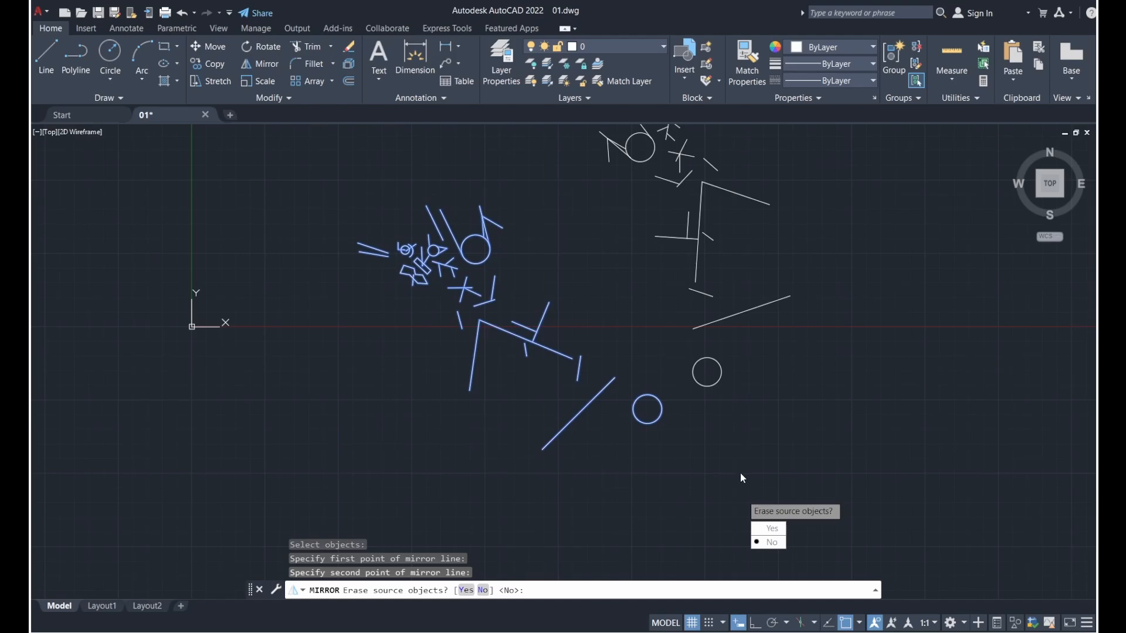
click(773, 543)
- Mirror both groups of shapes across a line rising at about 29° just below them, erasing the source objects
scroll(712, 422, down, 3)
scroll(693, 405, up, 2)
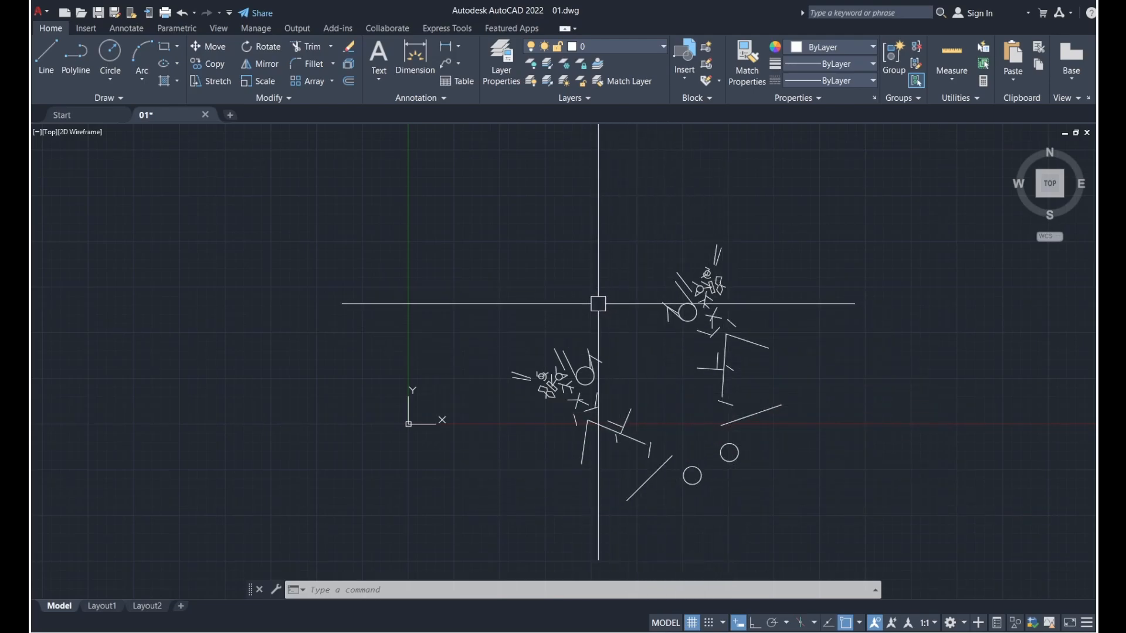
scroll(608, 284, down, 2)
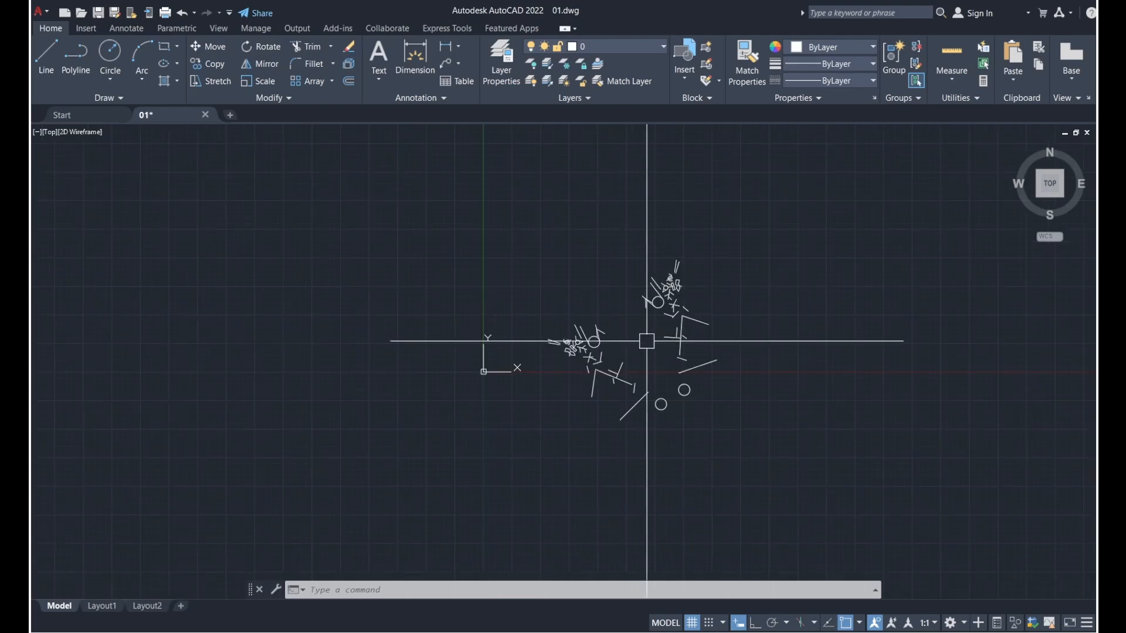
scroll(648, 340, up, 2)
middle_drag(648, 340, 608, 315)
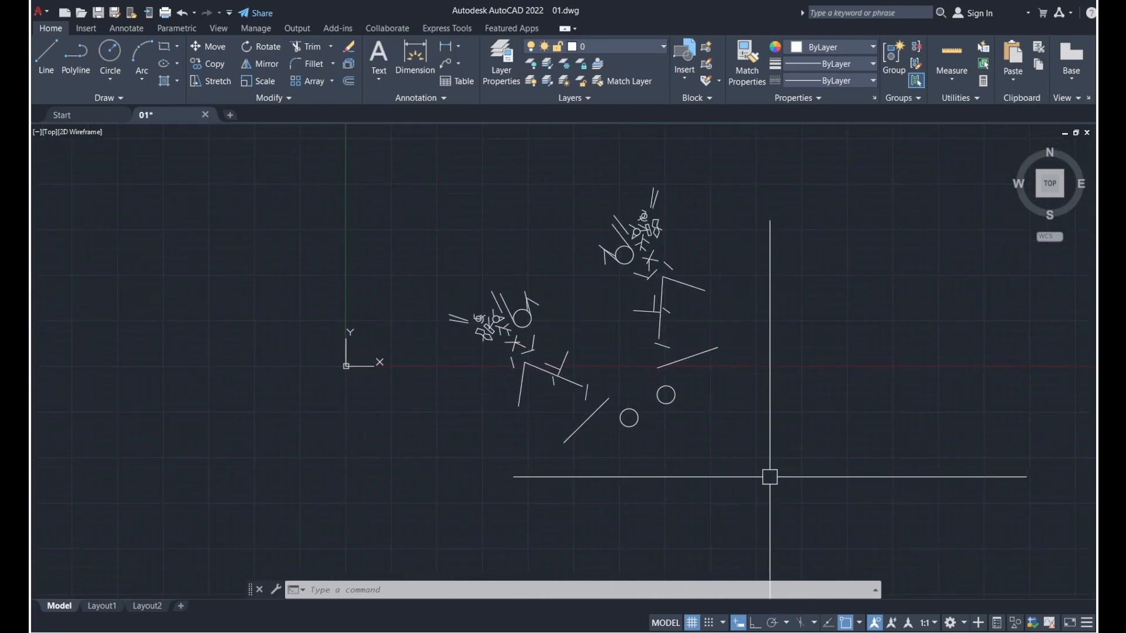
click(422, 163)
click(739, 457)
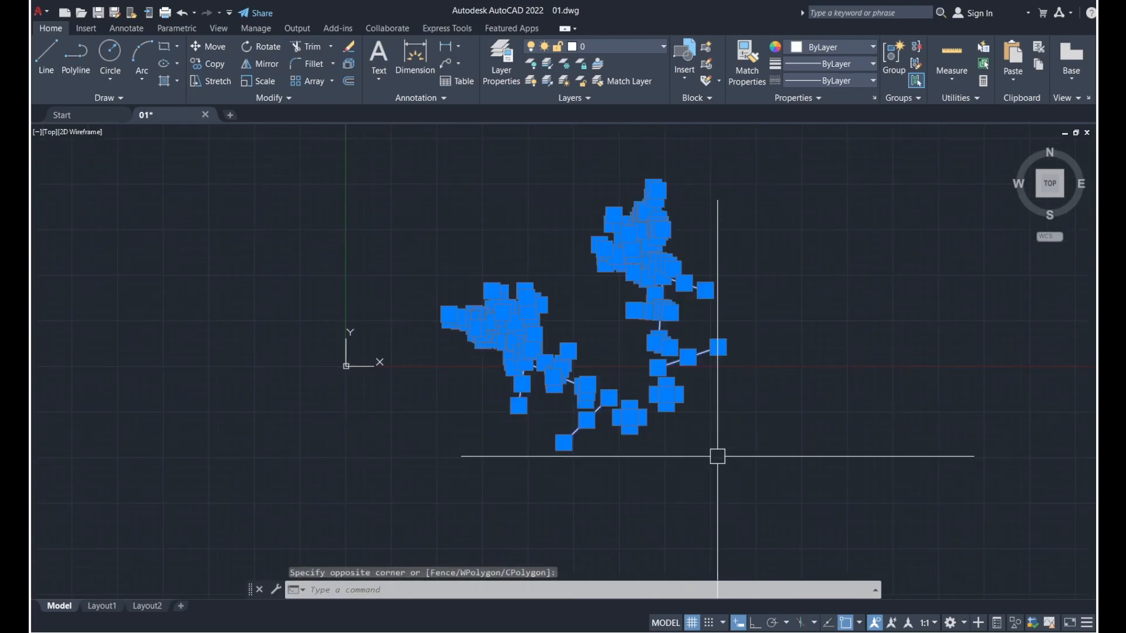
text(MI)
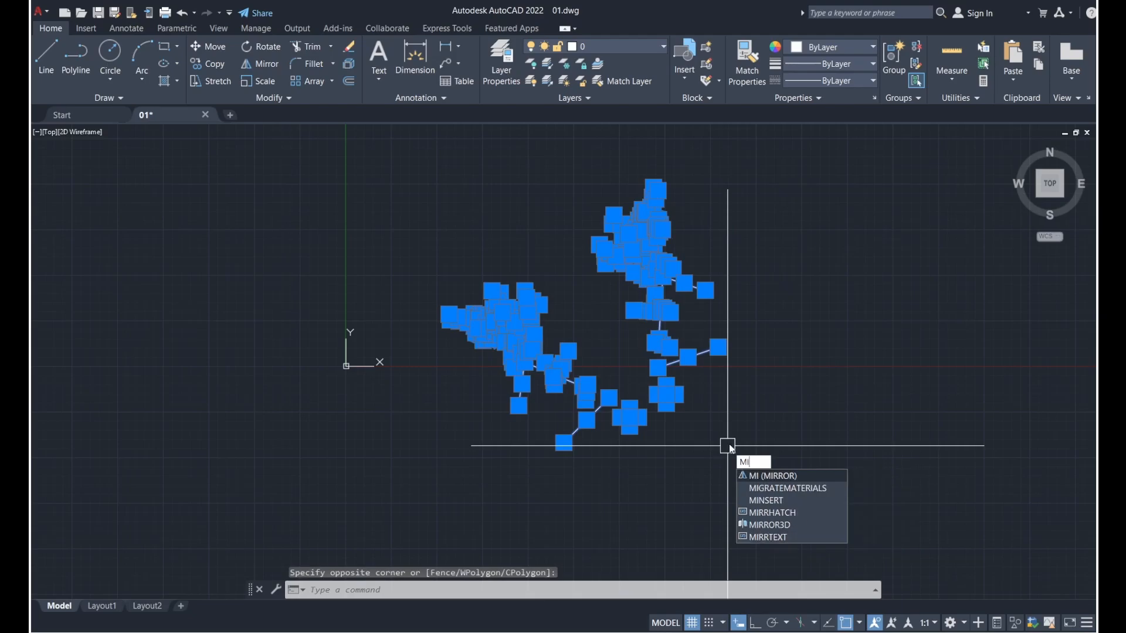
key(Return)
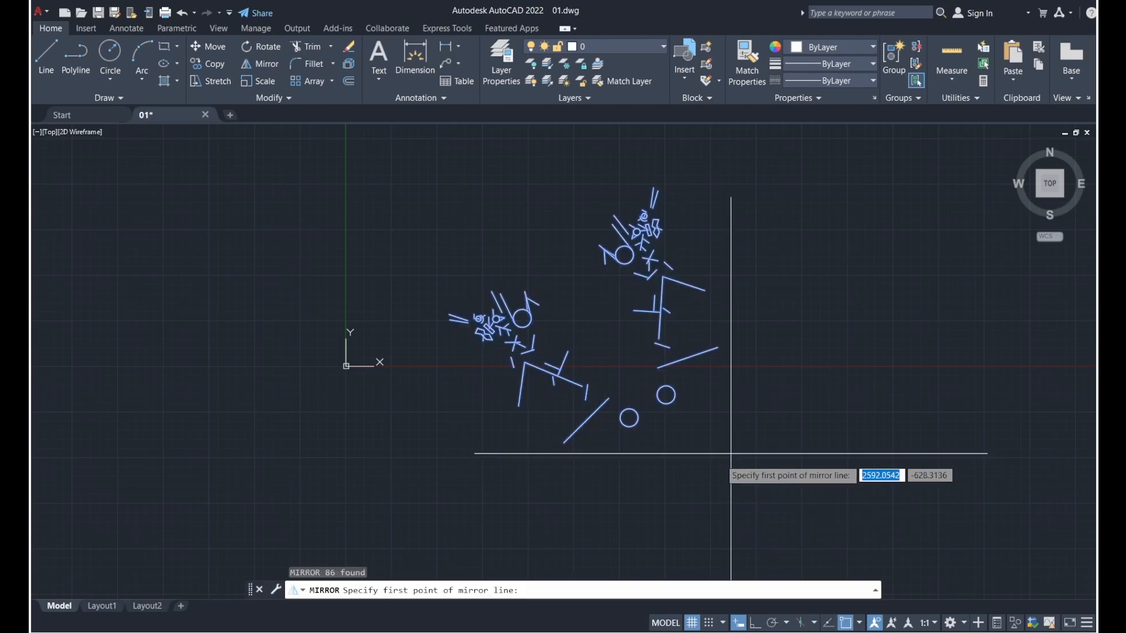
middle_drag(612, 474, 589, 427)
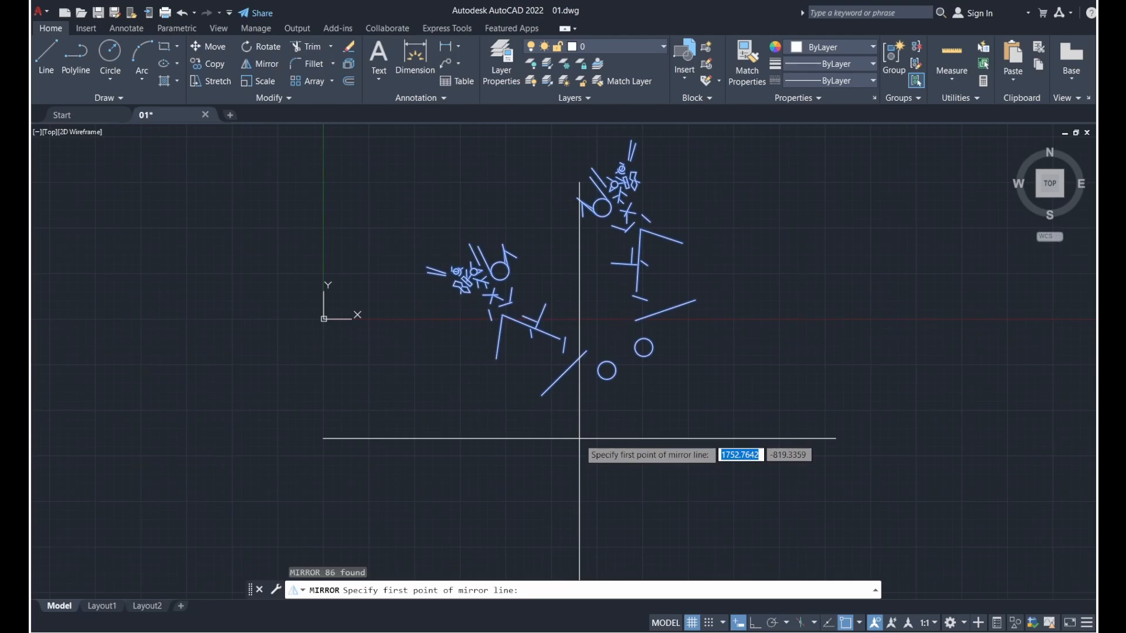
click(579, 438)
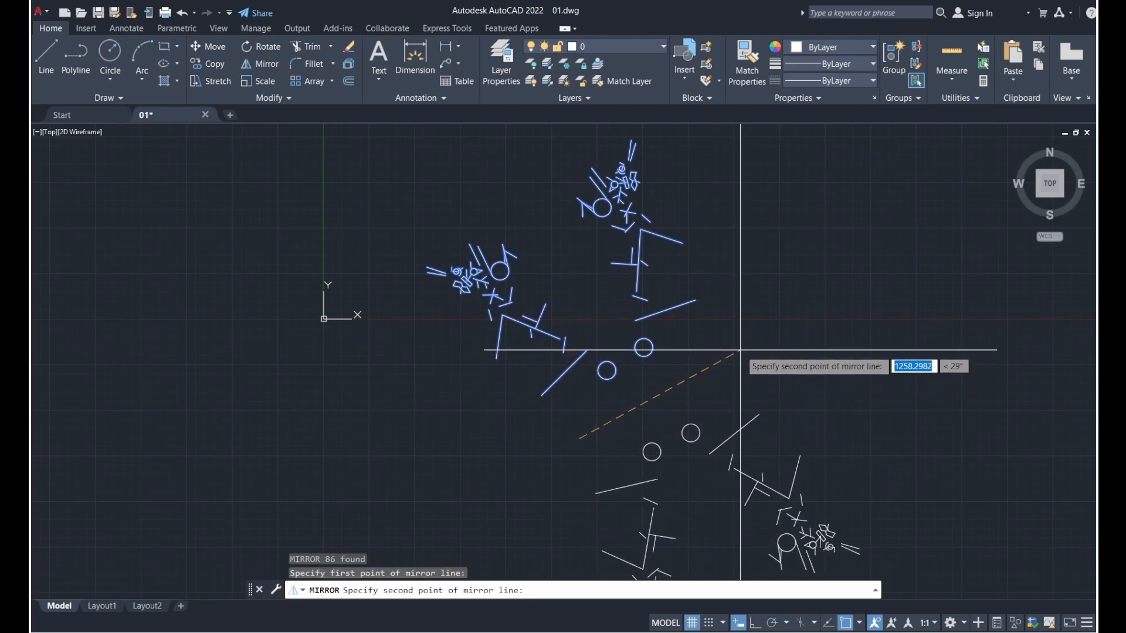
click(741, 352)
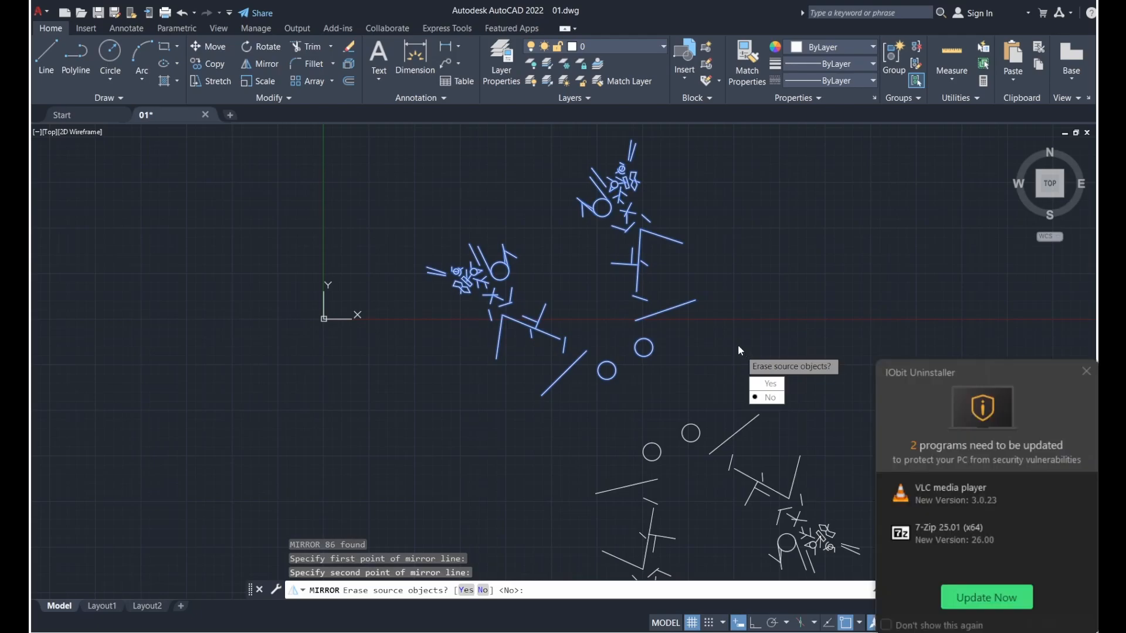
click(1086, 372)
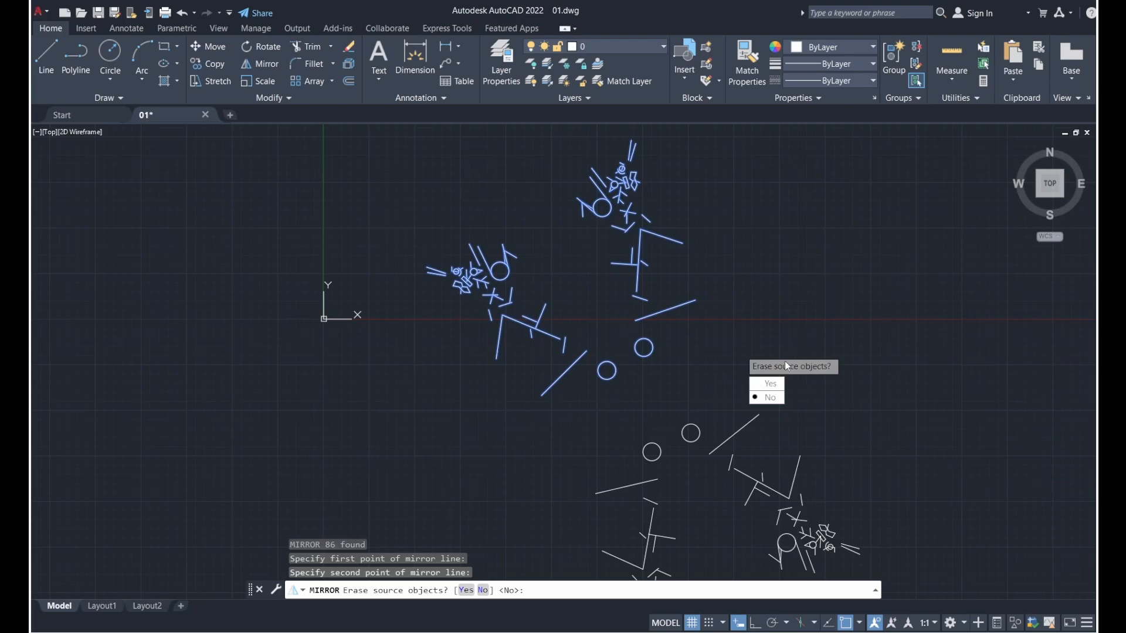
click(770, 384)
scroll(688, 295, down, 2)
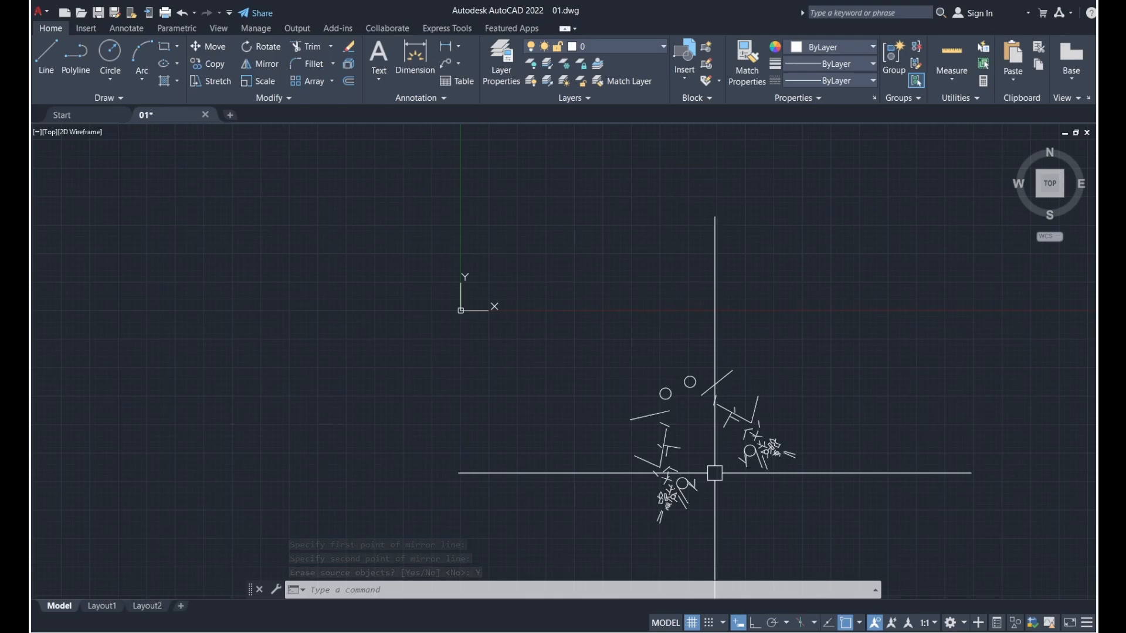
middle_drag(794, 505, 671, 433)
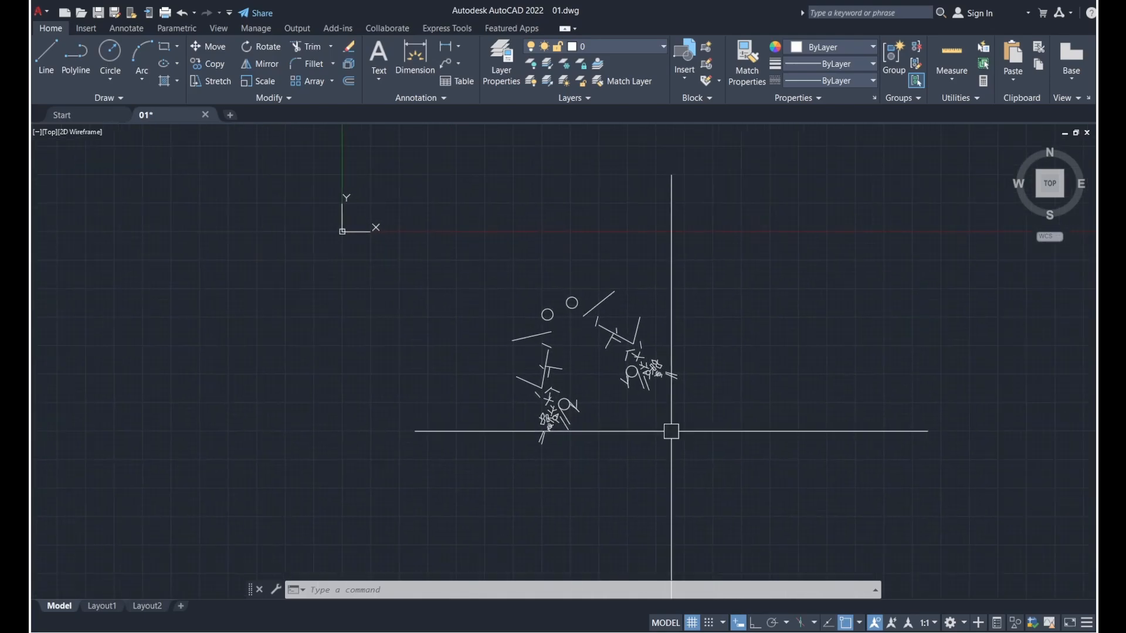
click(725, 476)
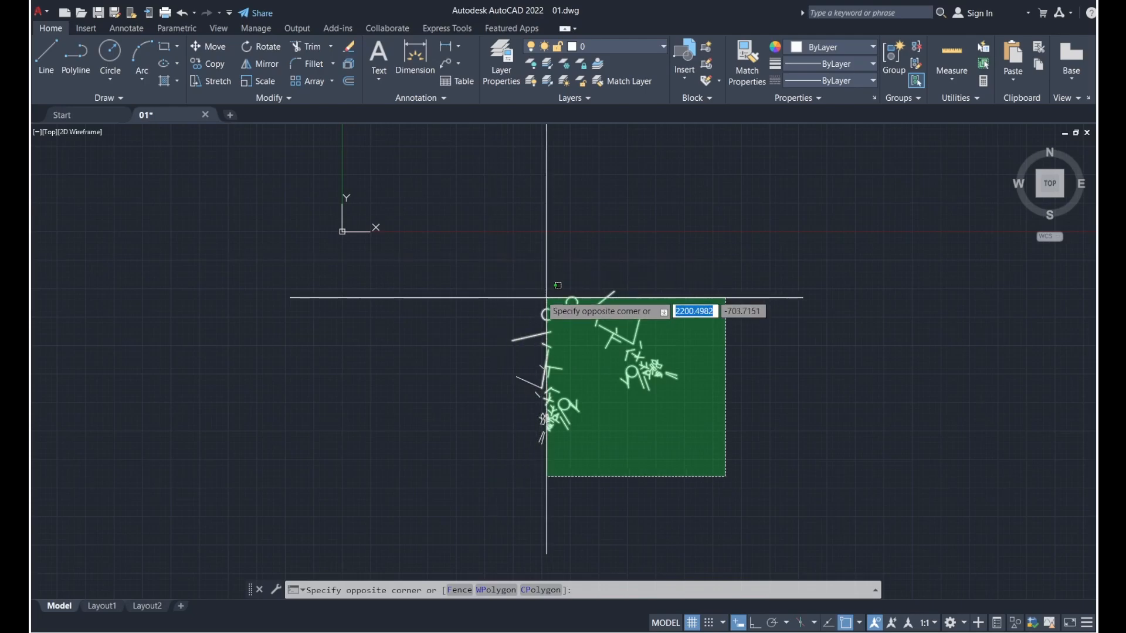
click(692, 432)
- Mirror the circle and small shapes at the lower end of the right-hand group across a horizontal line below them, with Ortho on, keeping the source objects
scroll(609, 365, up, 4)
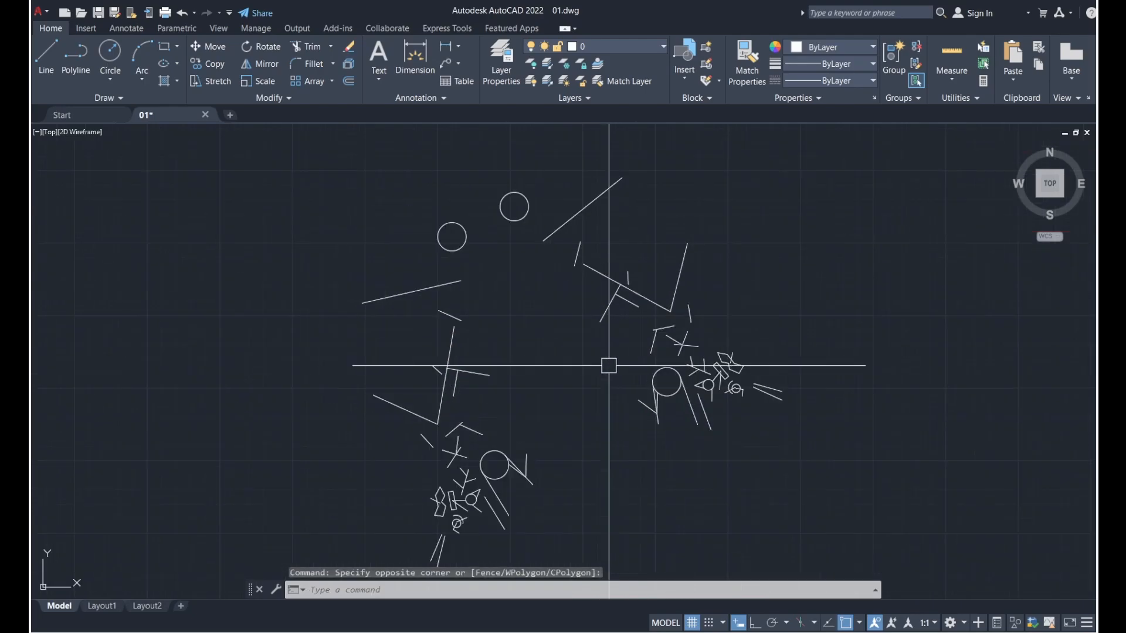
click(811, 453)
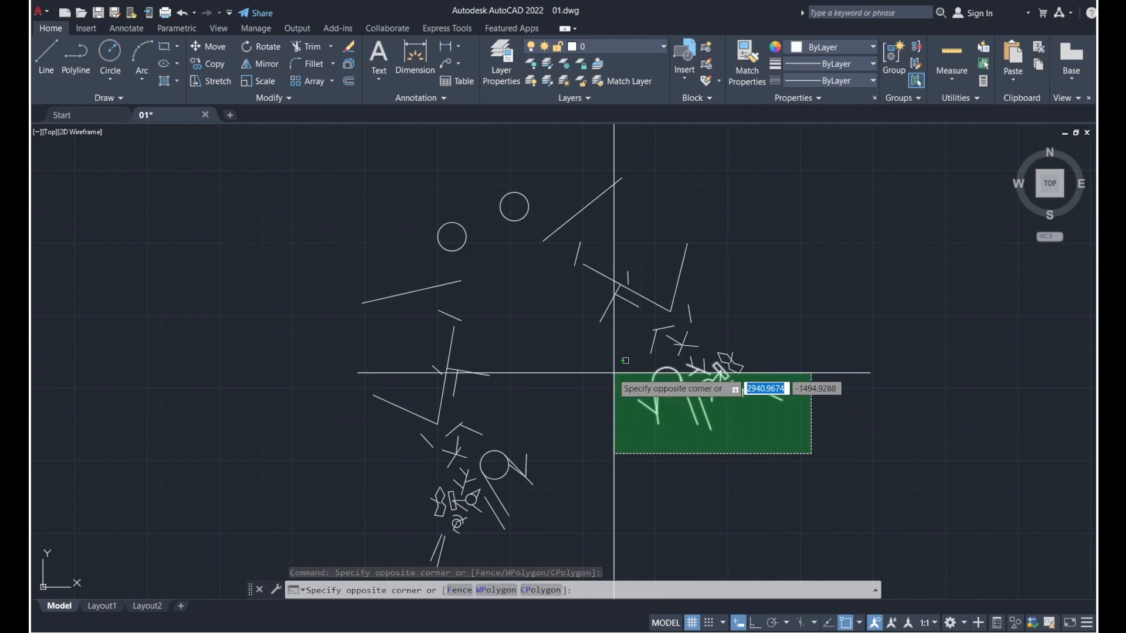
click(585, 360)
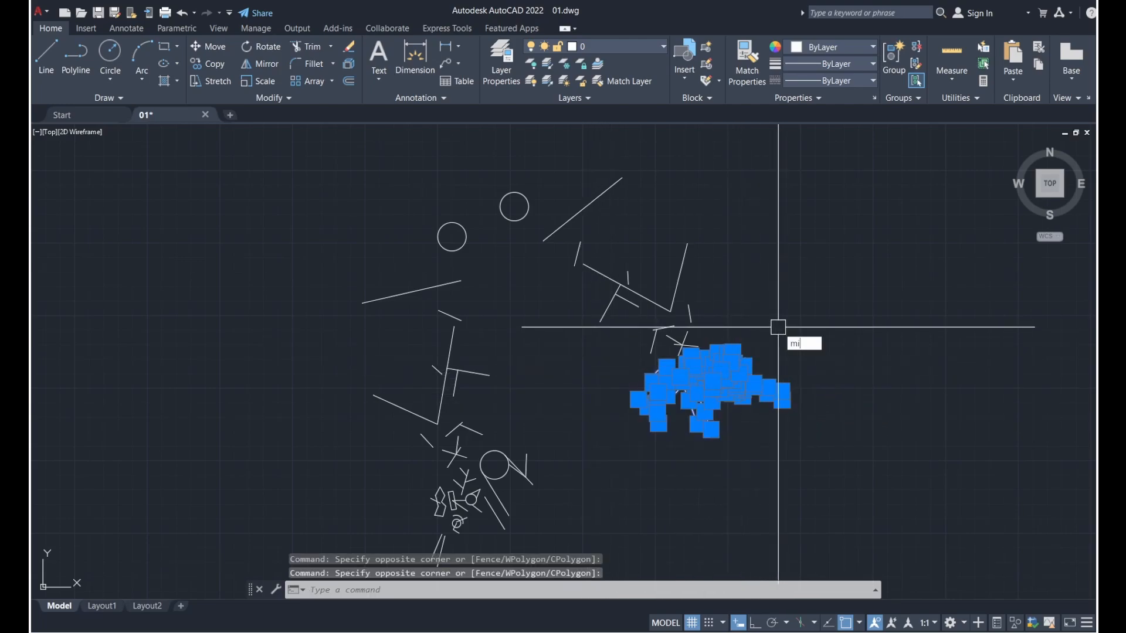
key(Return)
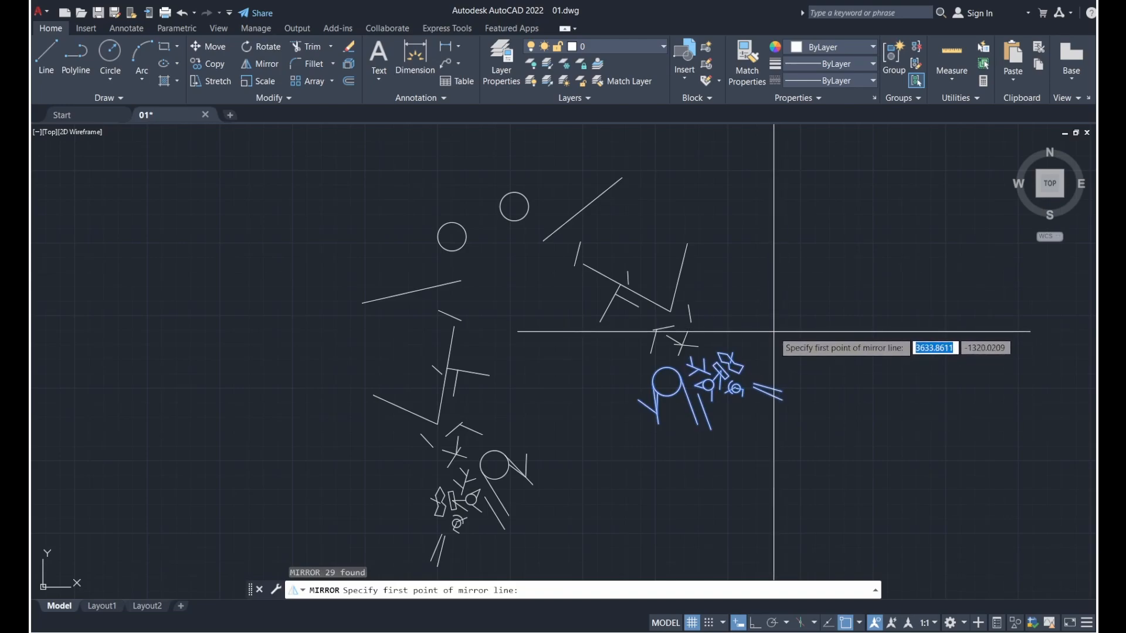
key(F8)
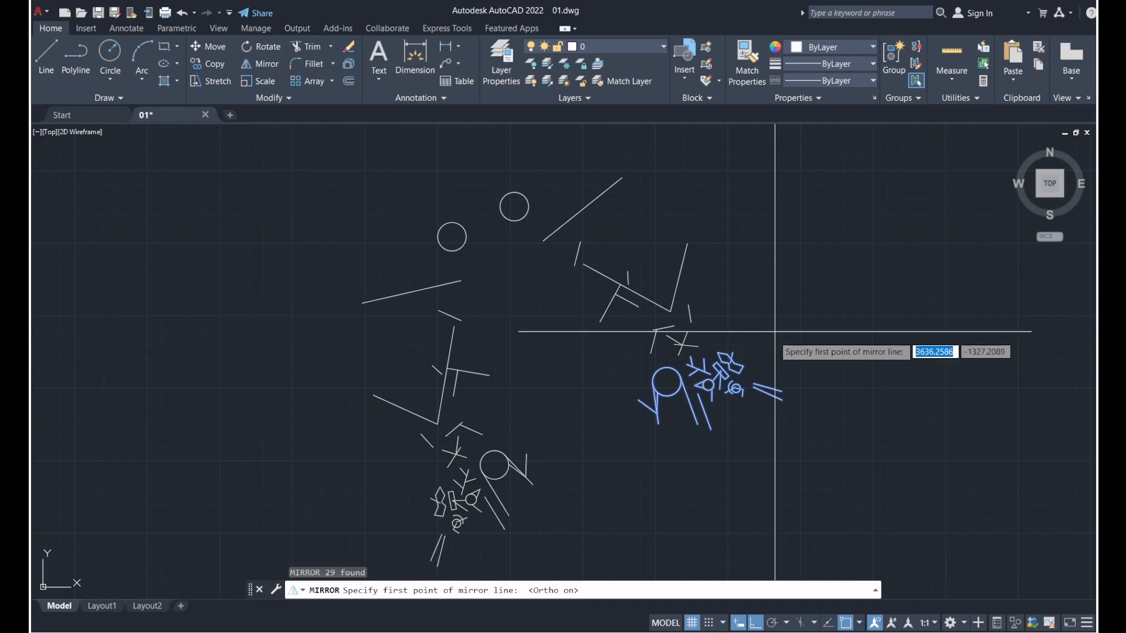
middle_drag(644, 457, 626, 375)
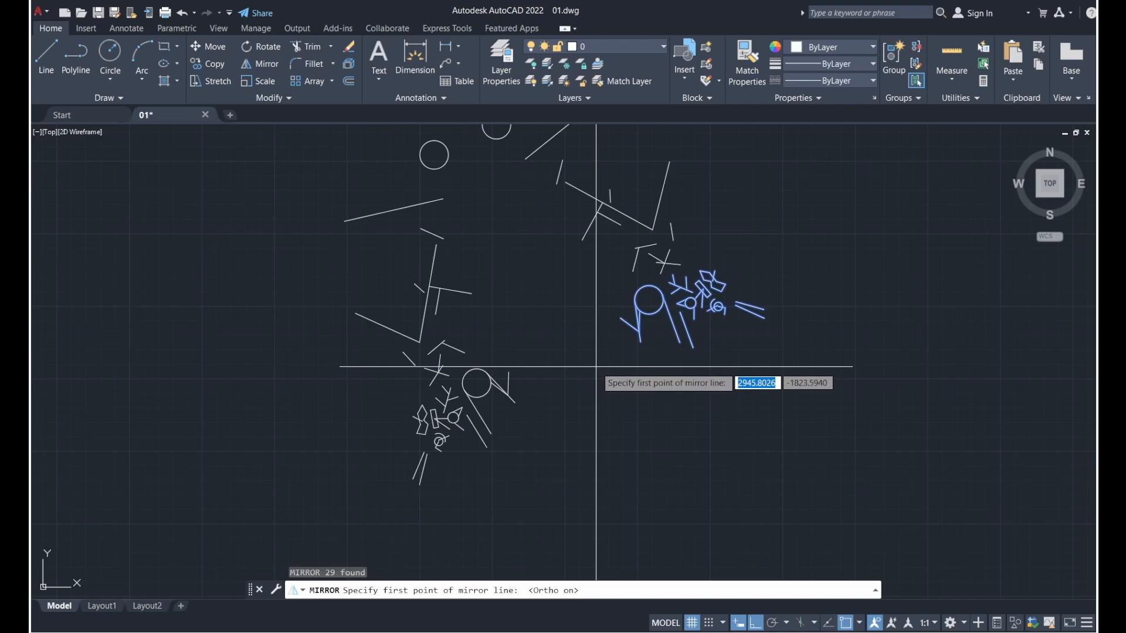
click(508, 371)
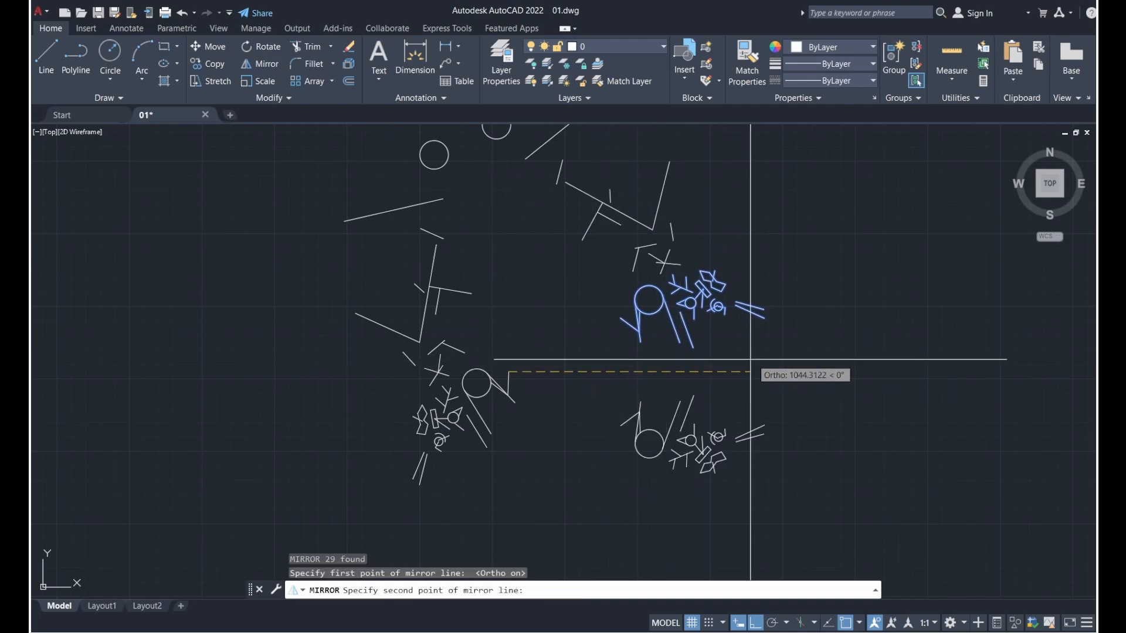
click(827, 359)
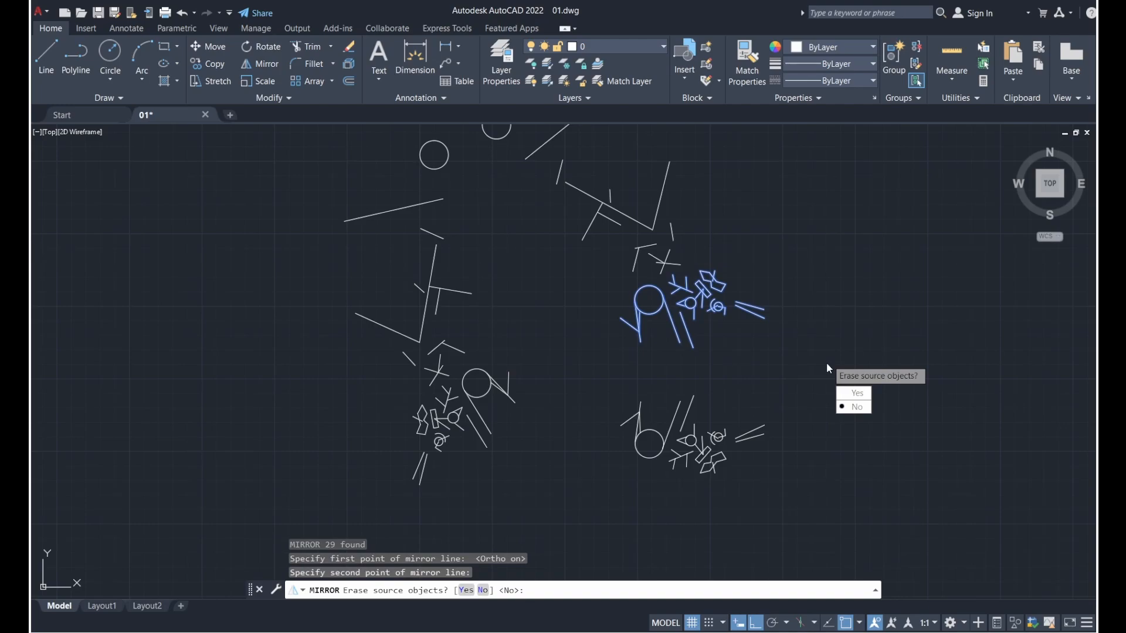
key(Return)
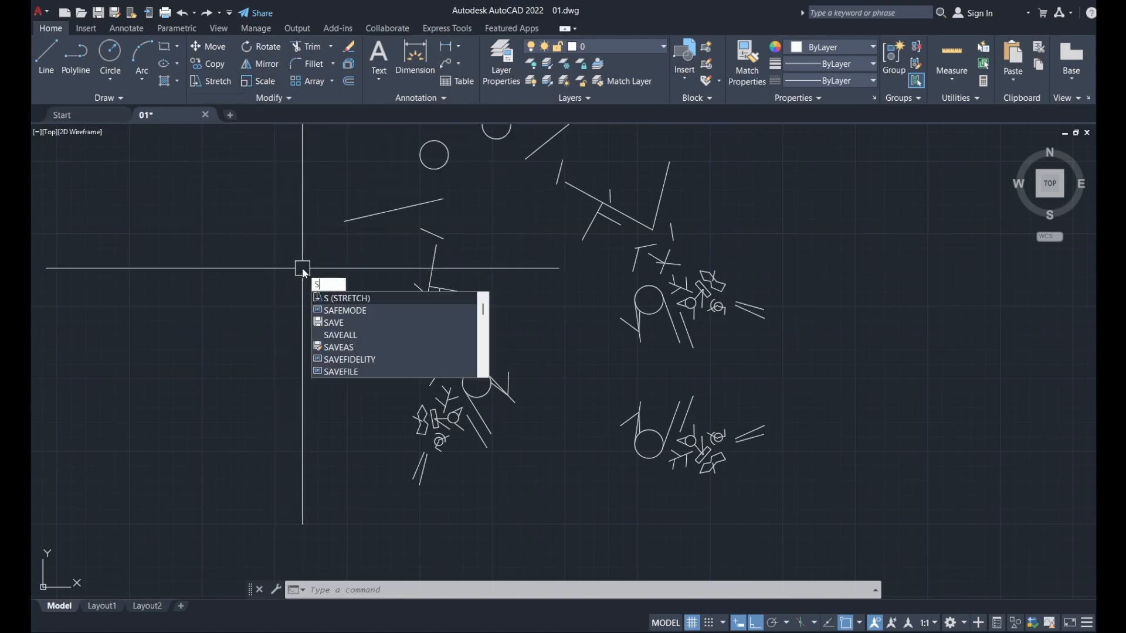
- Scale the entire drawing down by eye to about half its size, about the lowest endpoint of the left group's short parallel lines
text(c)
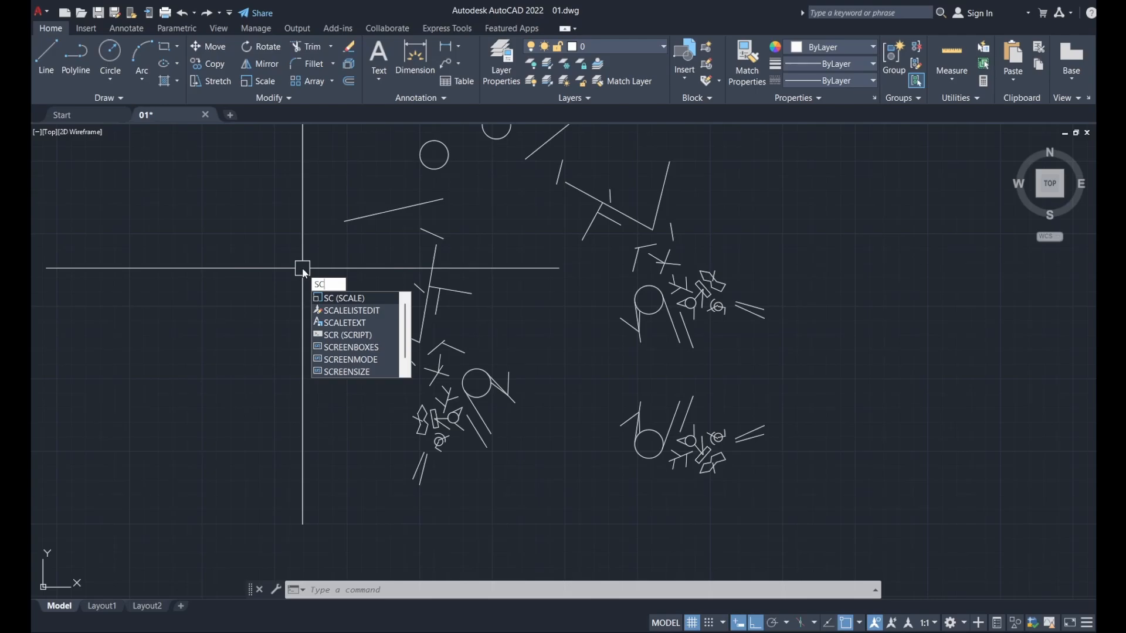
key(Return)
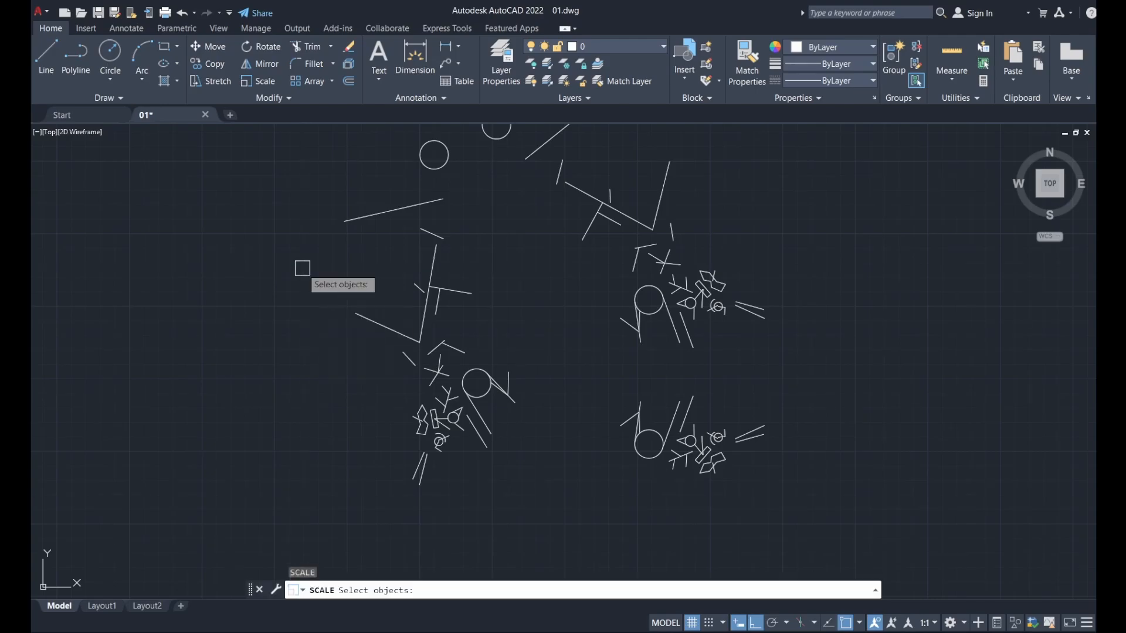
scroll(478, 393, down, 2)
click(691, 488)
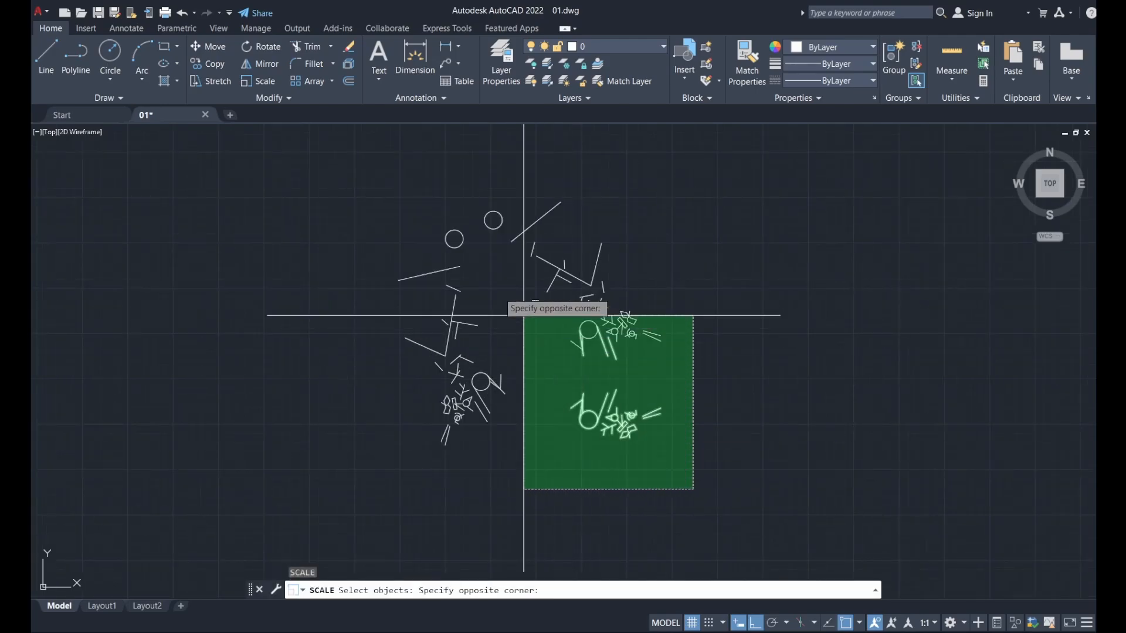
click(354, 168)
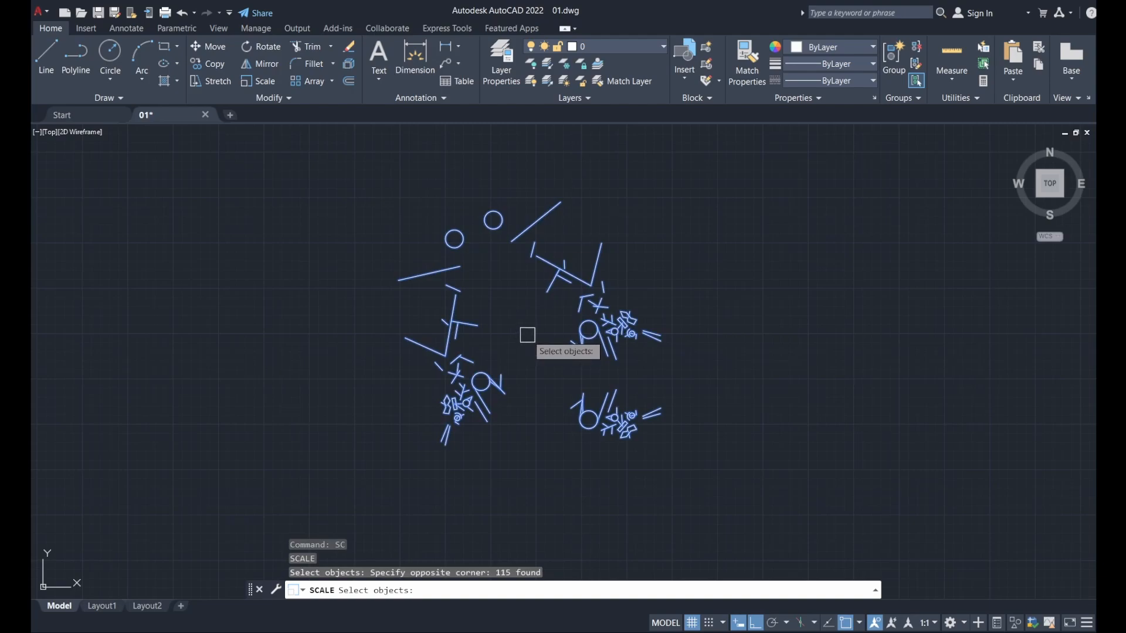
key(Return)
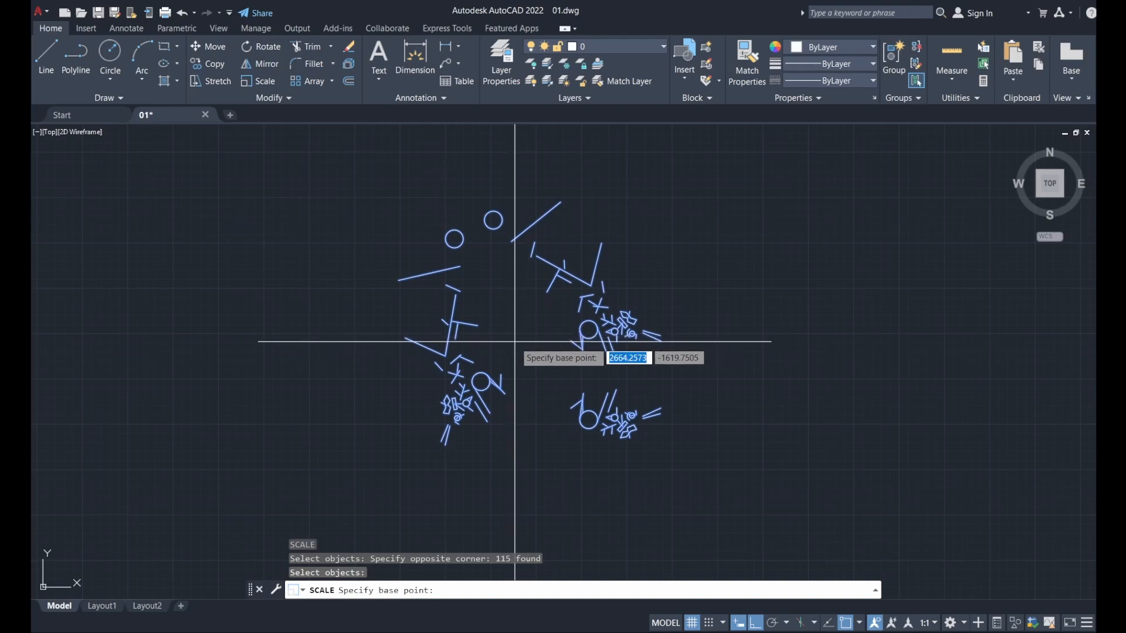
click(445, 445)
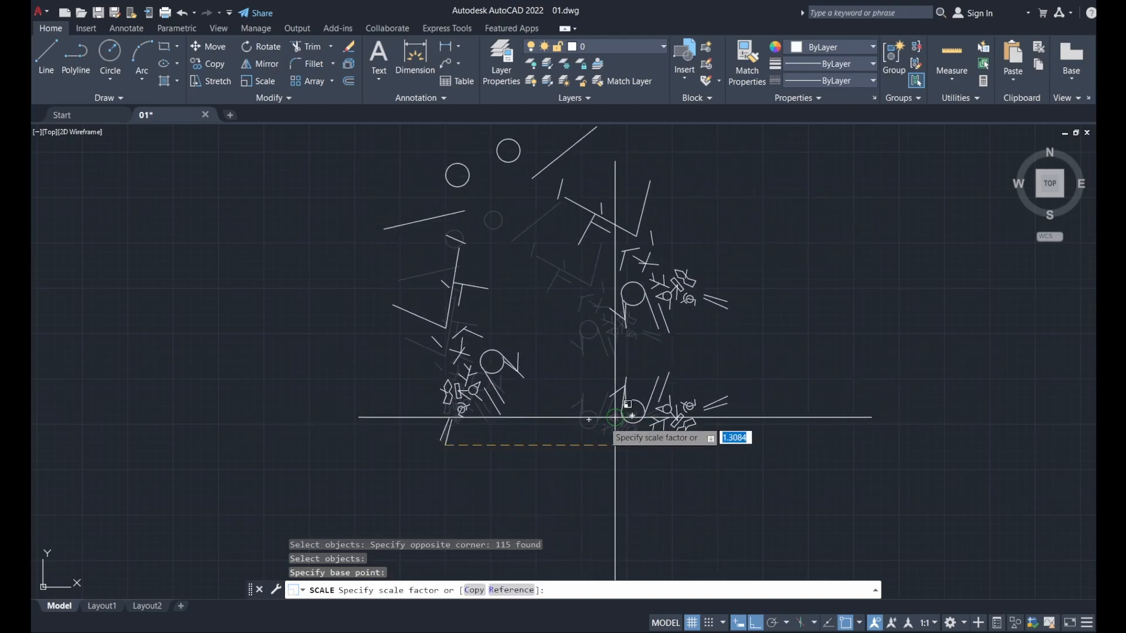
scroll(580, 419, down, 1)
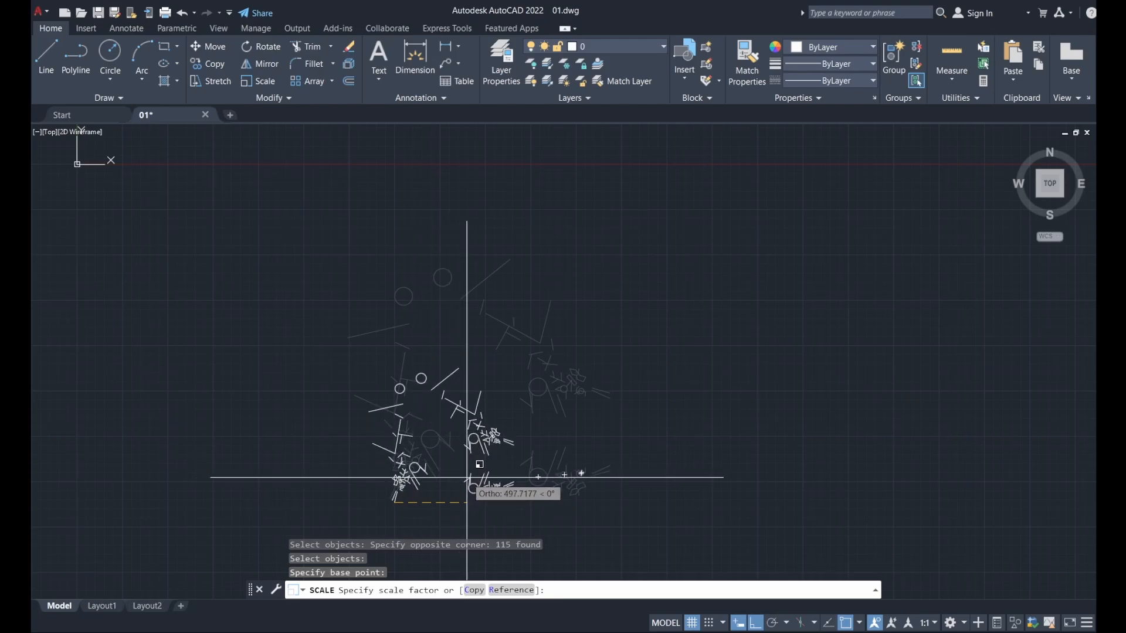
click(467, 478)
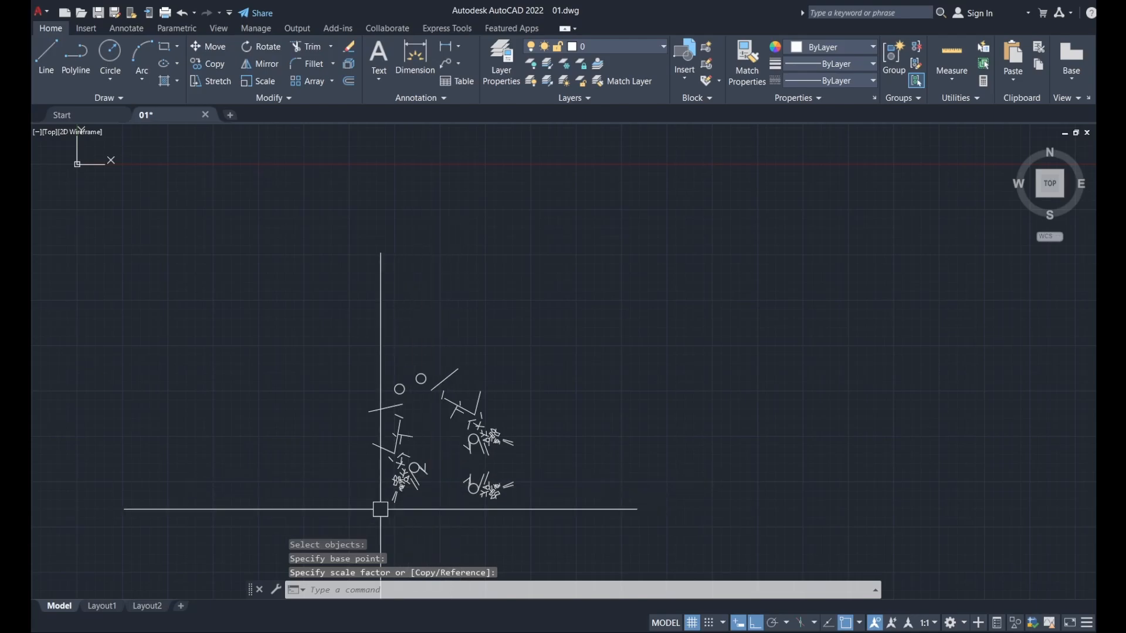
- Scale the entire drawing by a factor of 2 about the lowest endpoint of the left group's short parallel lines
middle_drag(449, 448, 512, 408)
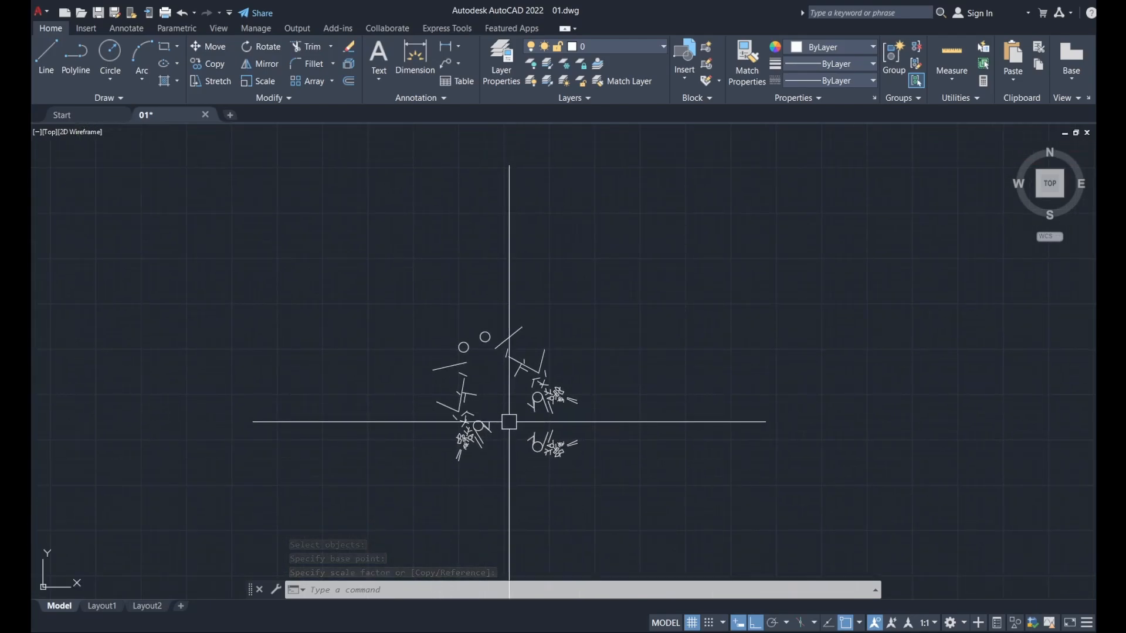
click(608, 481)
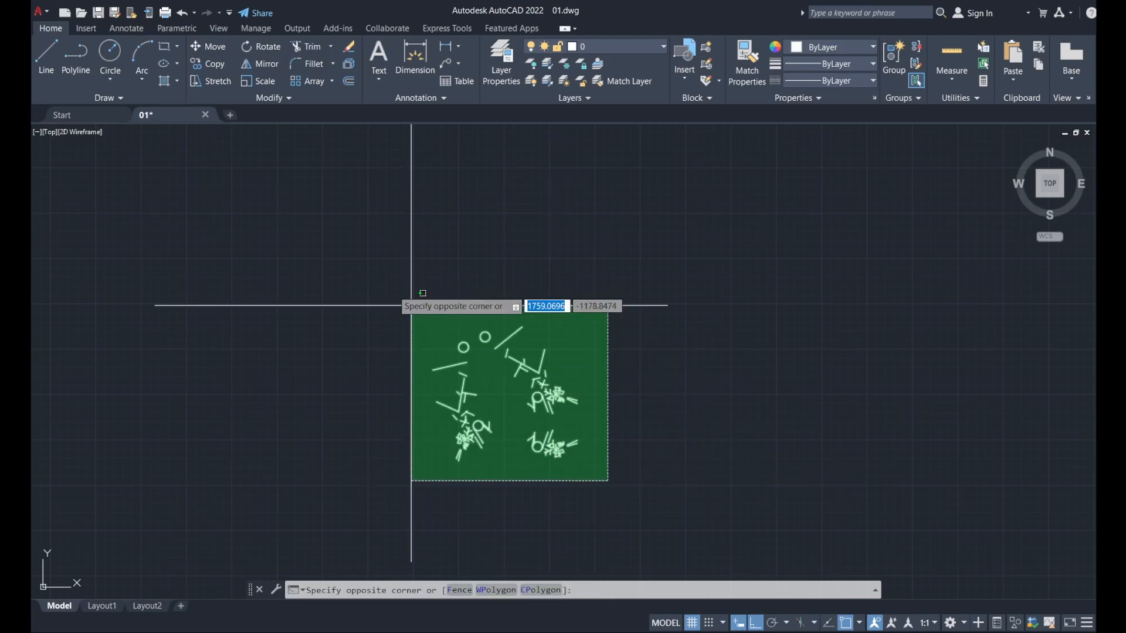
click(411, 305)
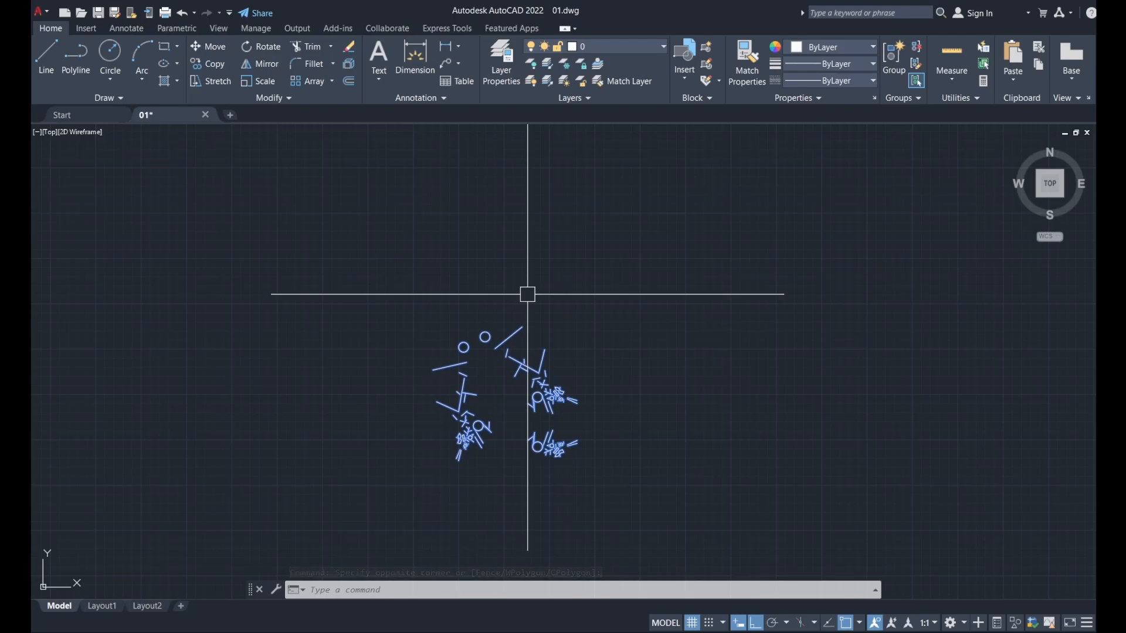
text(sc)
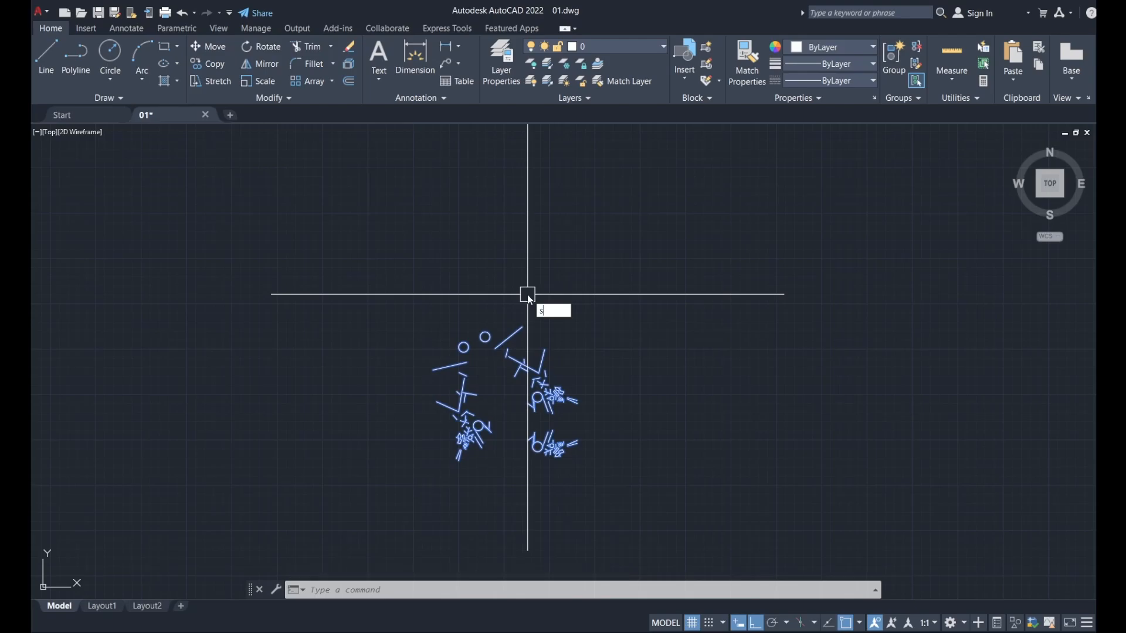
key(Return)
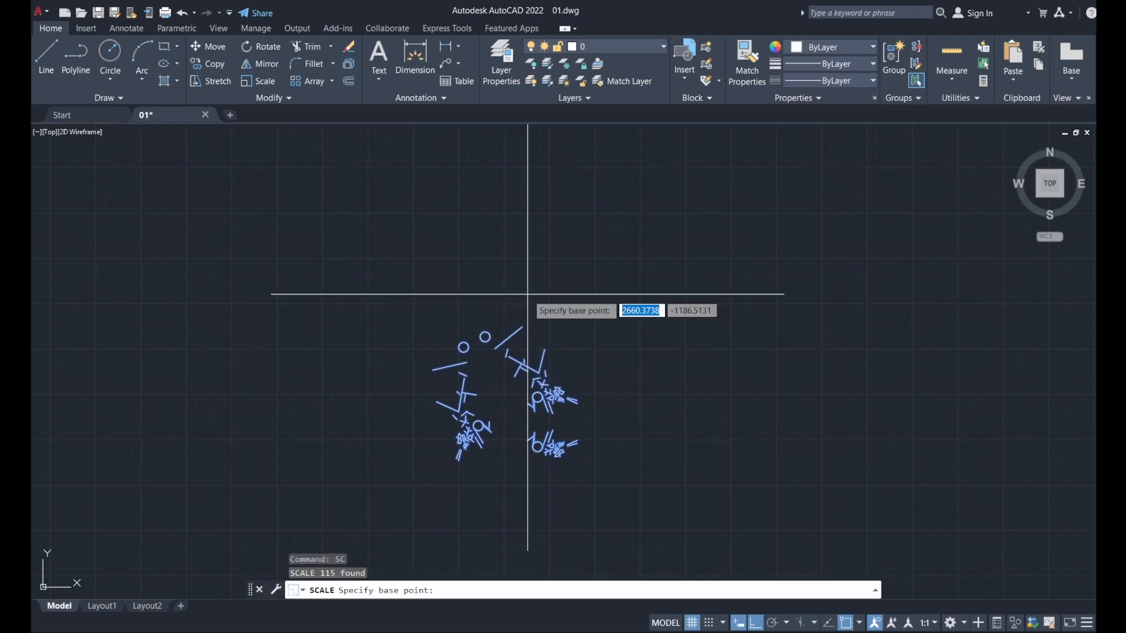
scroll(452, 440, up, 3)
click(457, 426)
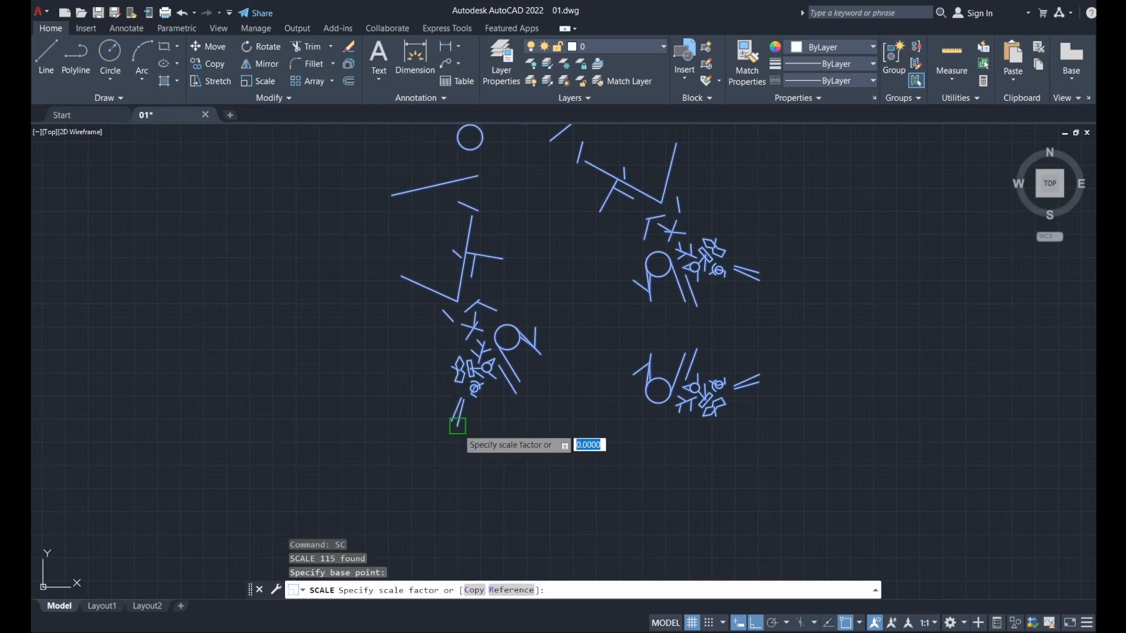
scroll(573, 426, down, 5)
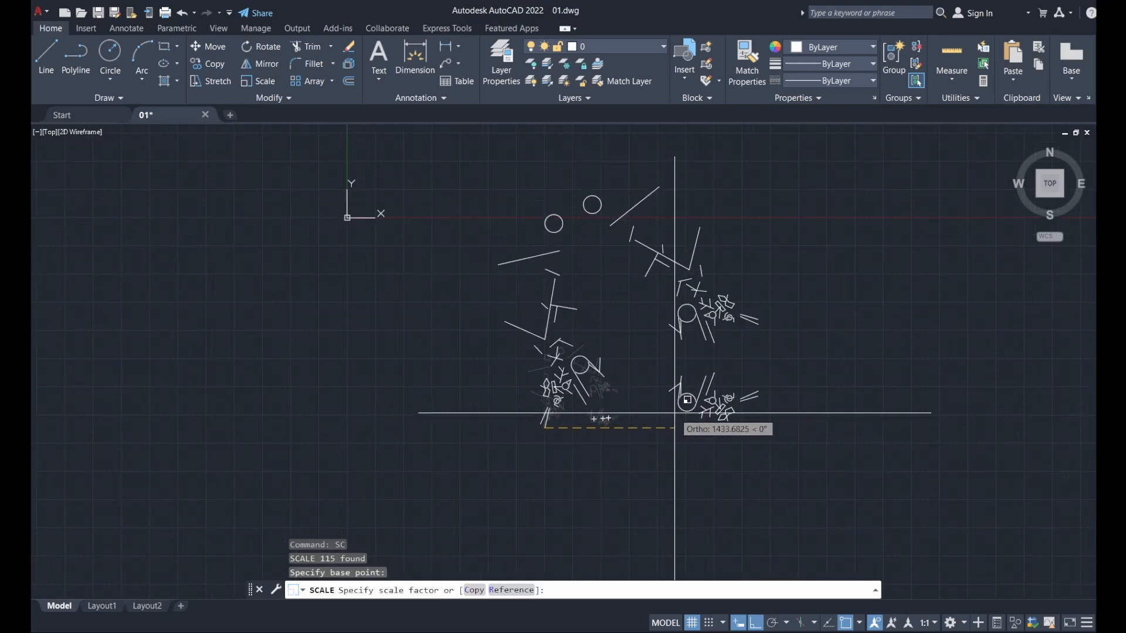
middle_drag(673, 412, 614, 427)
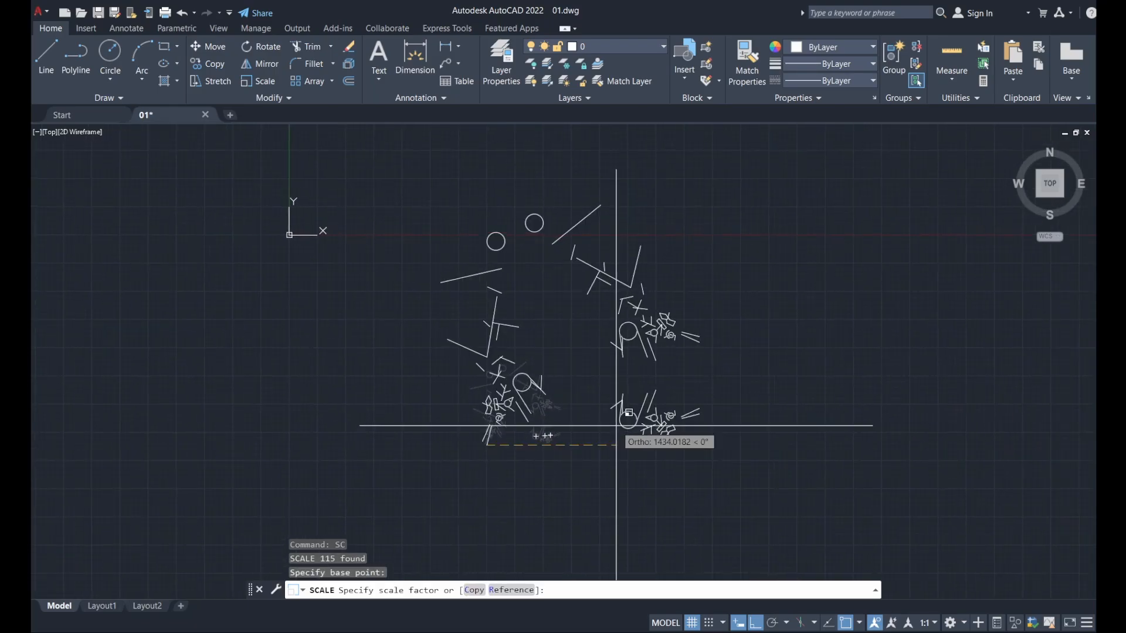
text(2)
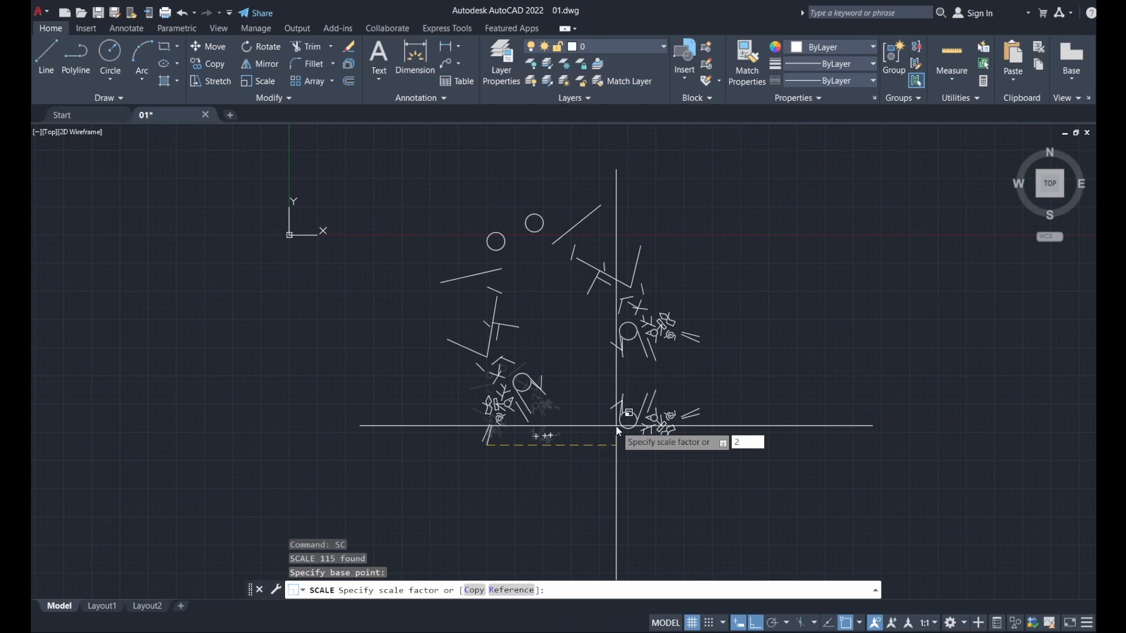
key(Return)
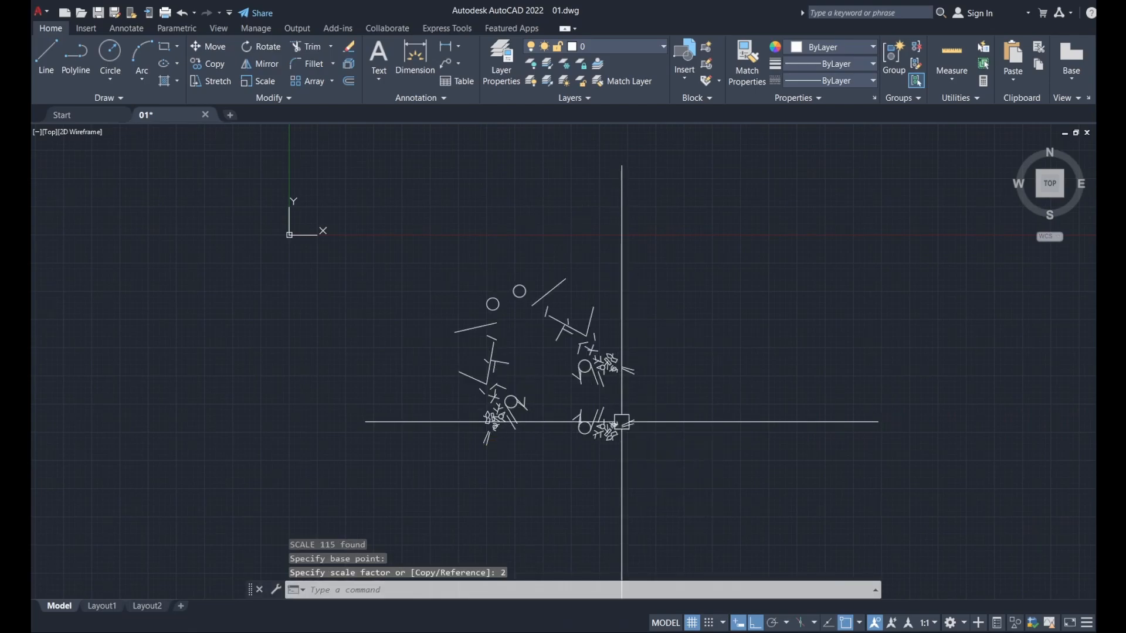
- Scale the entire drawing by a factor of .5 about the lowest endpoint of the left group's short parallel lines
click(681, 465)
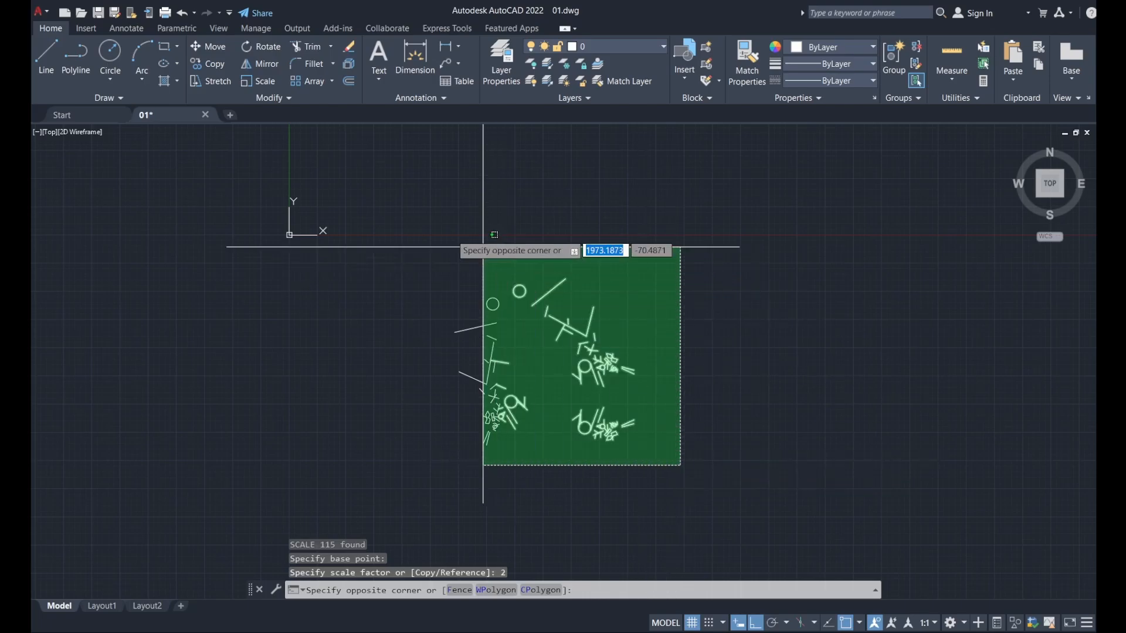
click(431, 247)
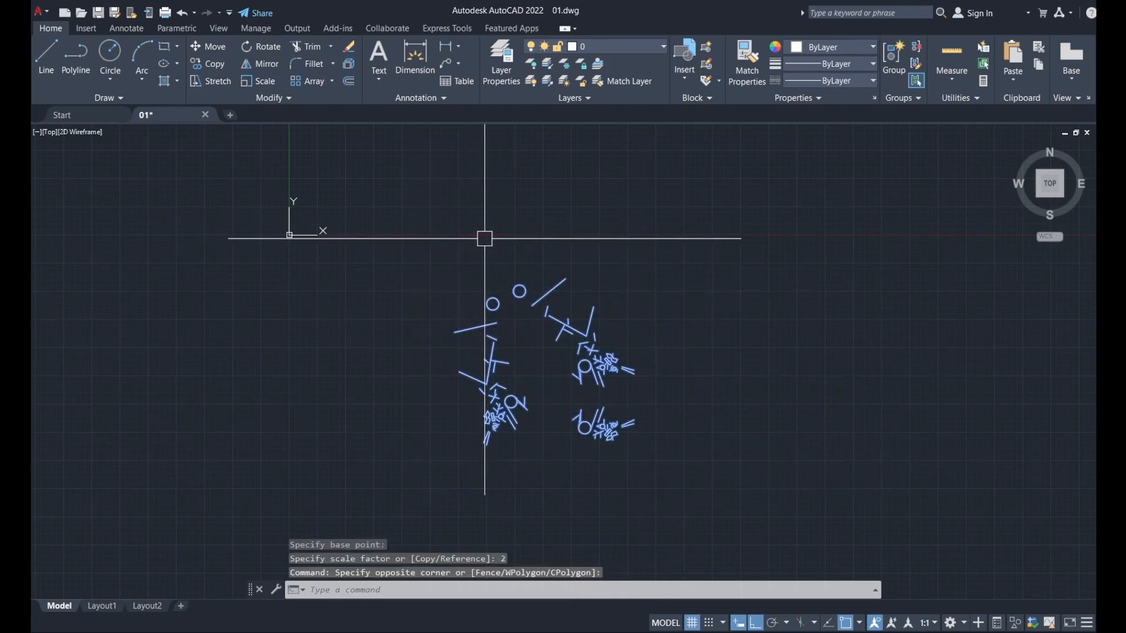
text(sc)
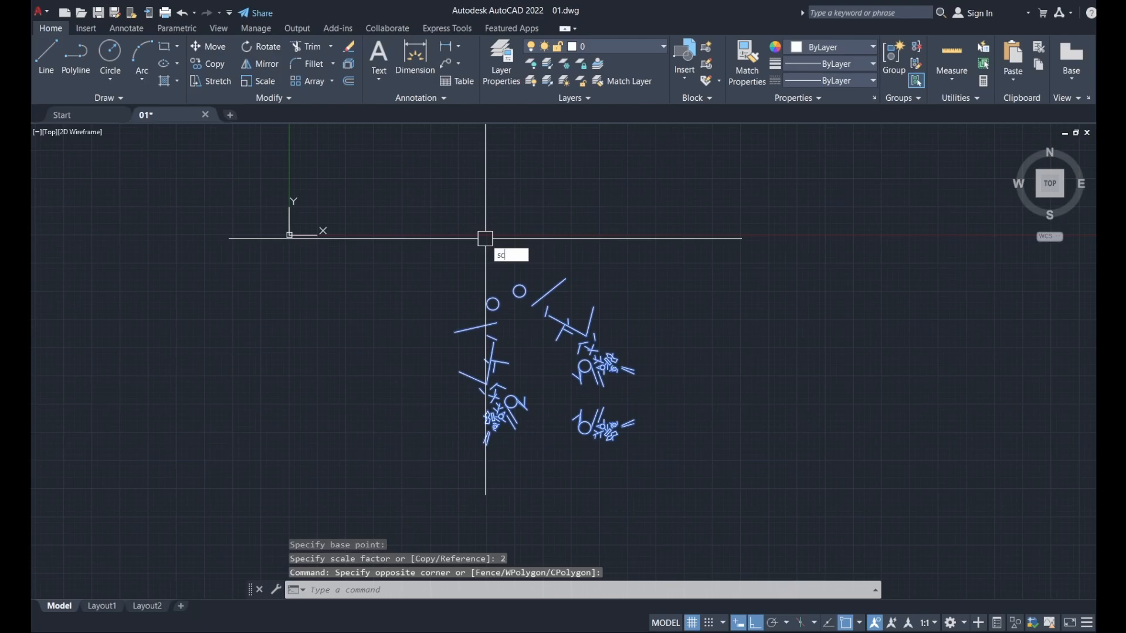
key(Return)
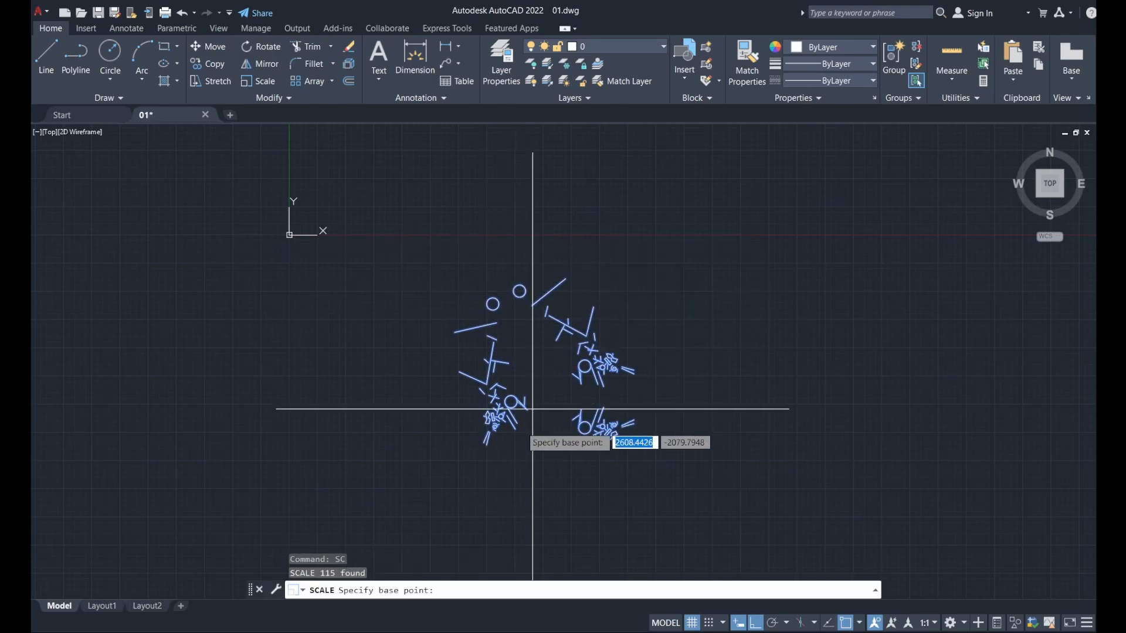
click(486, 445)
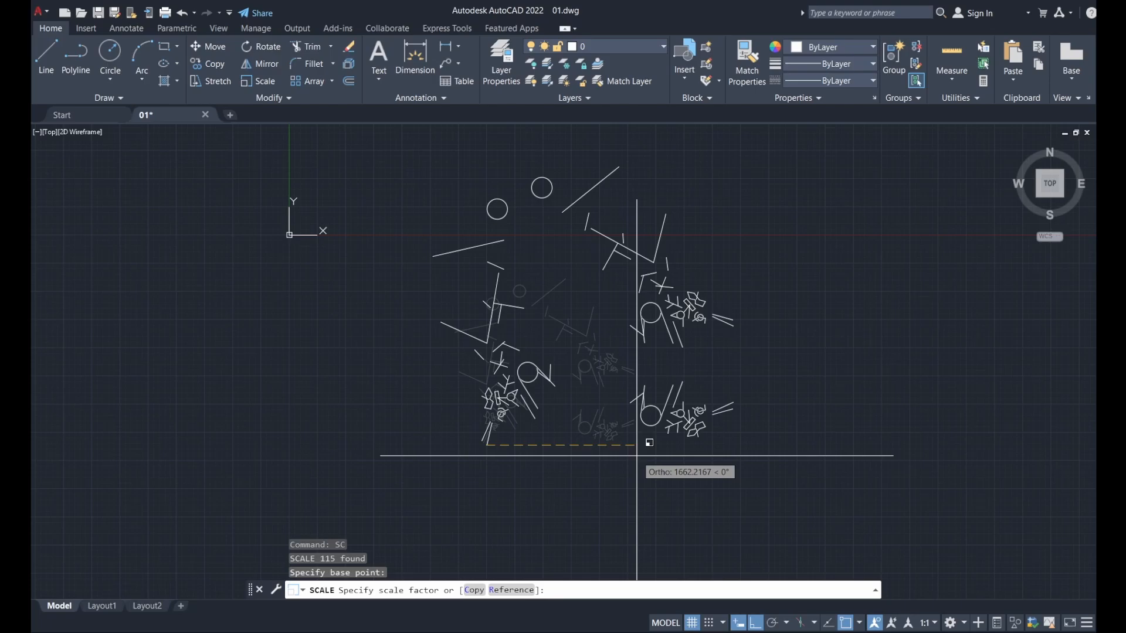
text(.5)
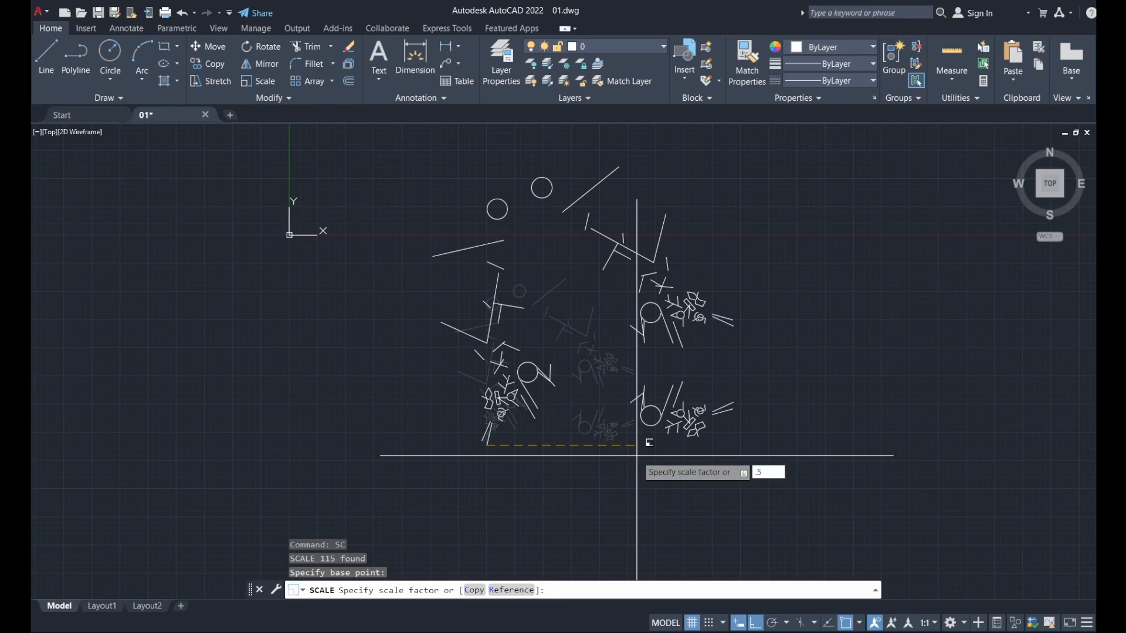
key(Return)
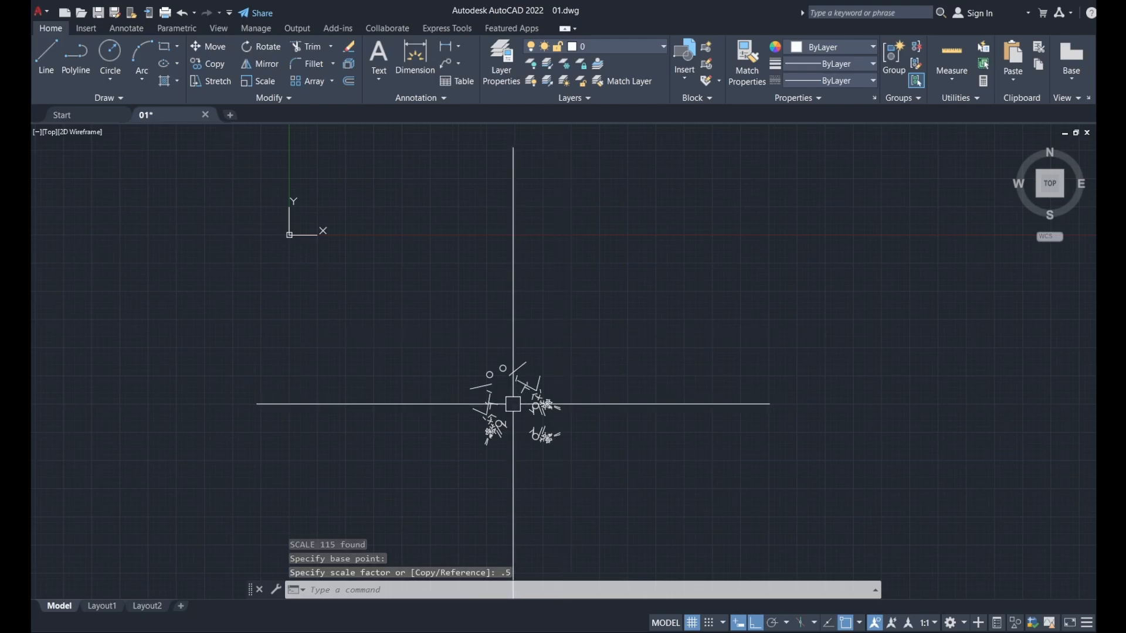
- Scale the entire drawing by a factor of 5 about the lower end of the left group's short parallel lines
scroll(514, 401, up, 2)
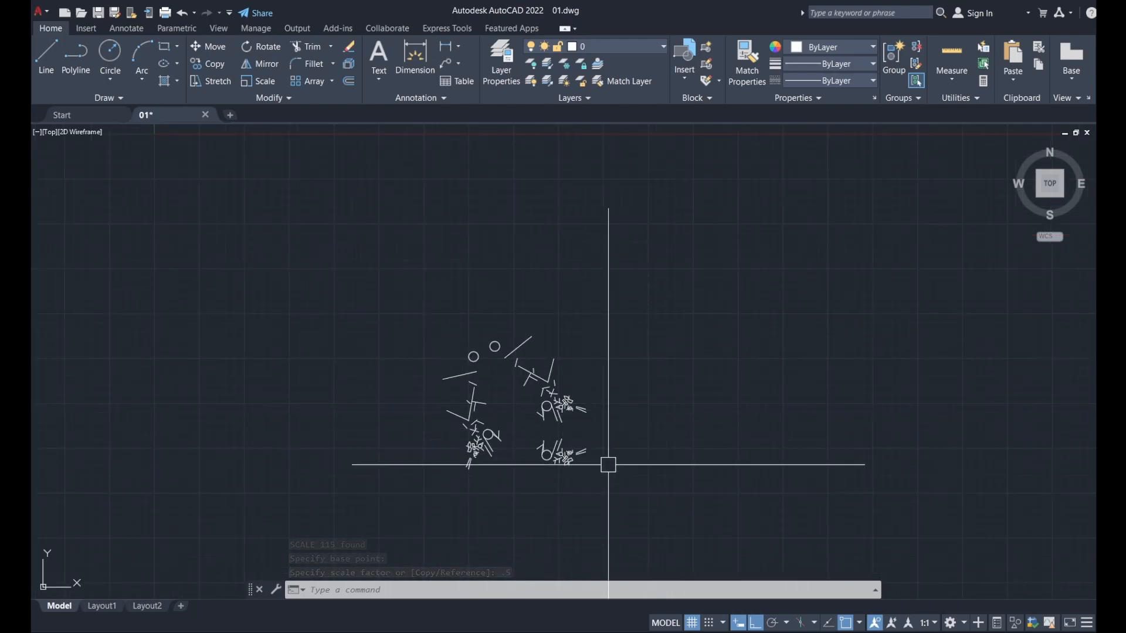
click(631, 494)
click(393, 286)
text(sc)
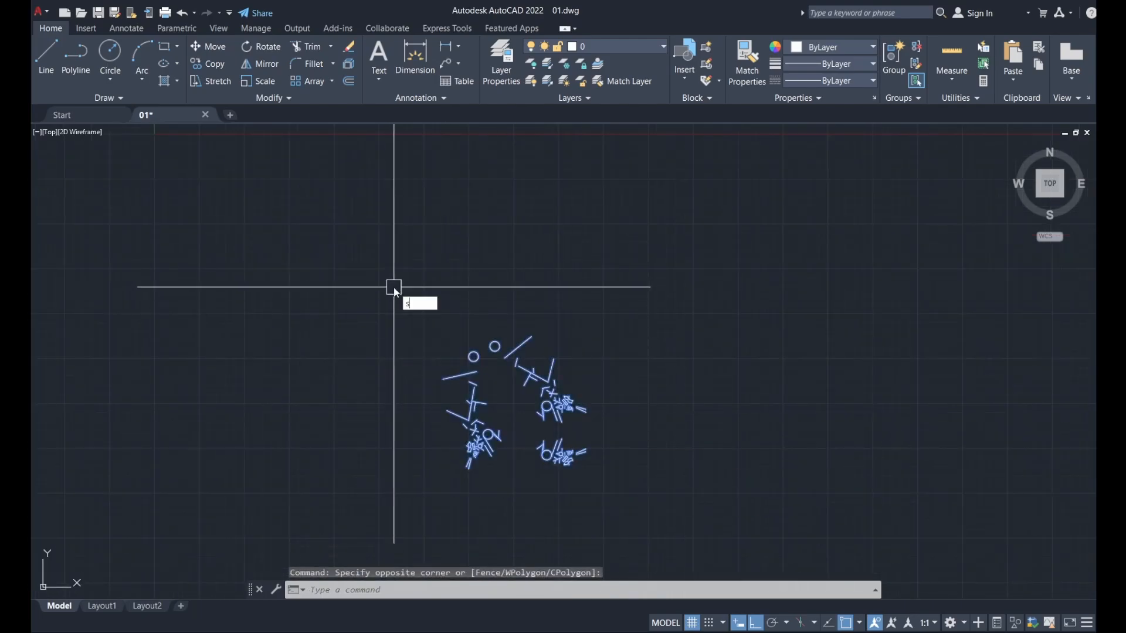
key(Return)
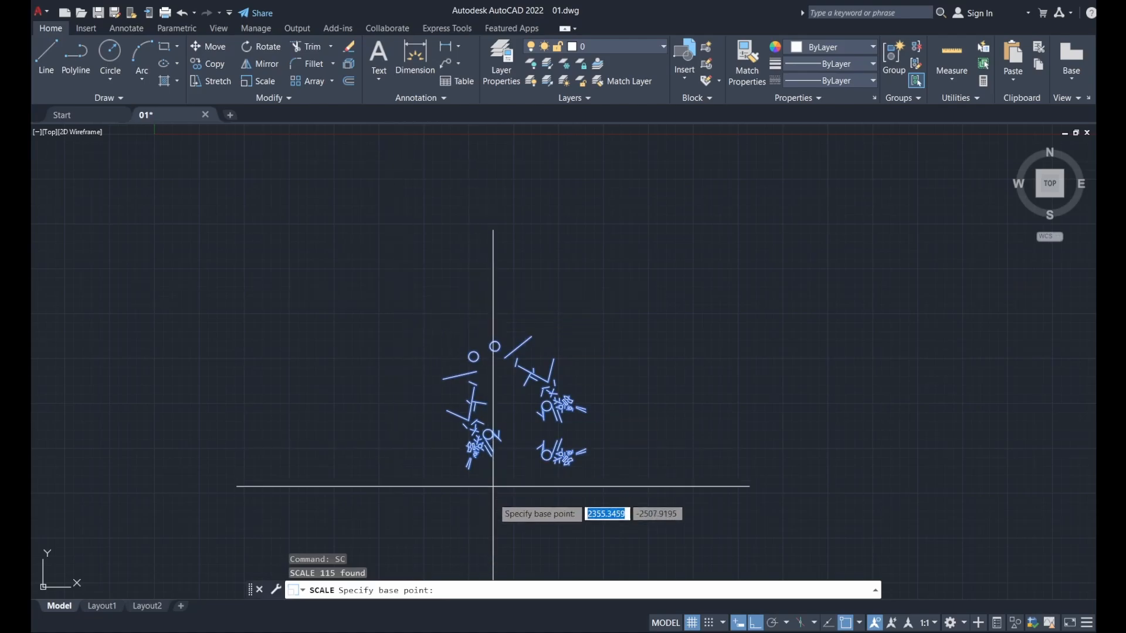
click(474, 460)
scroll(477, 460, down, 2)
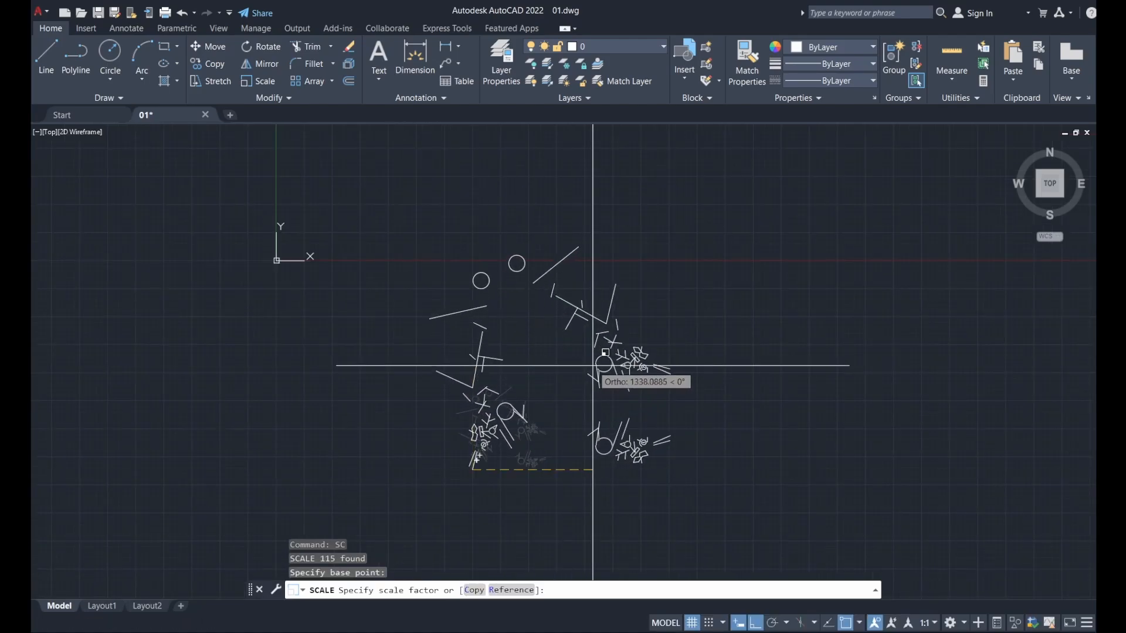
text(5)
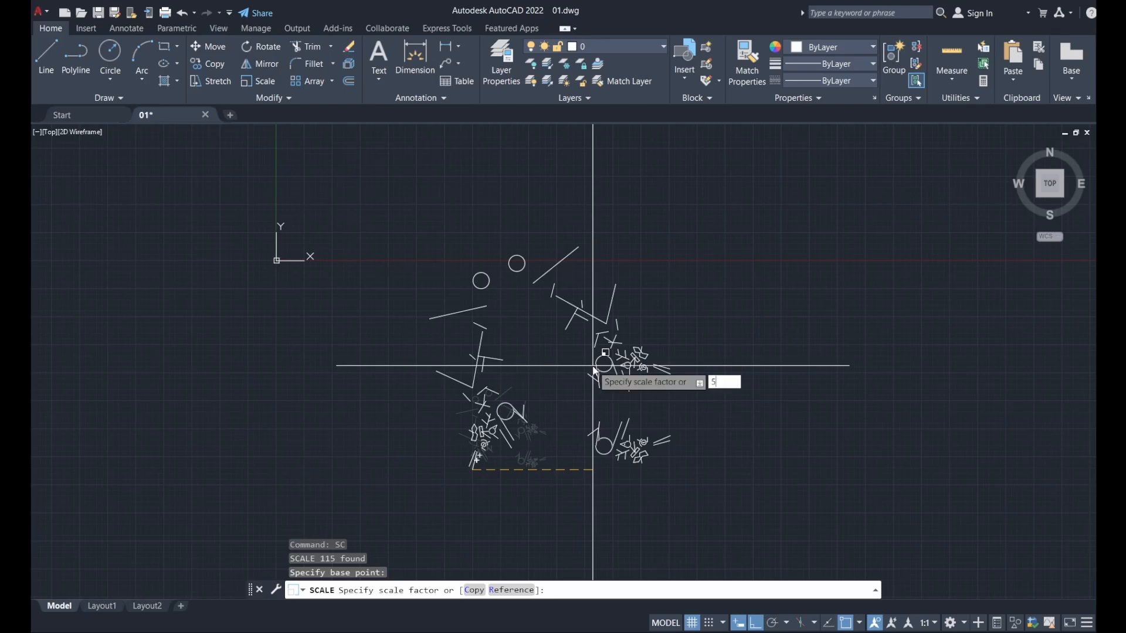
key(Return)
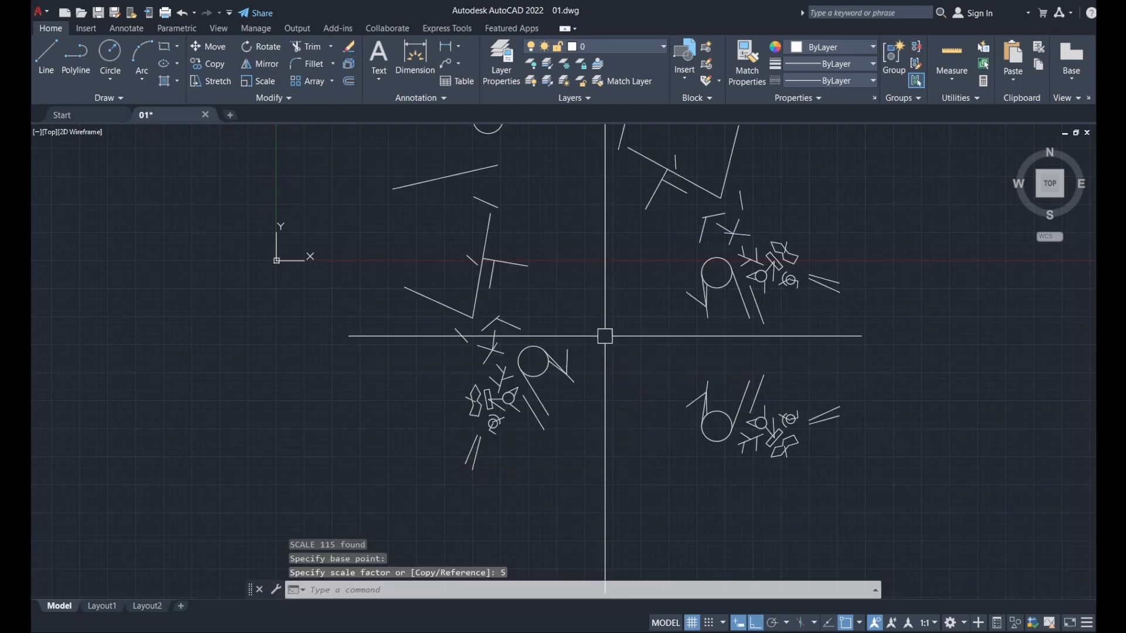
- Trim the ends of the two lines inside the narrow tilted rectangle of the upper-right group, using the rectangle as the cutting edge
scroll(603, 334, down, 4)
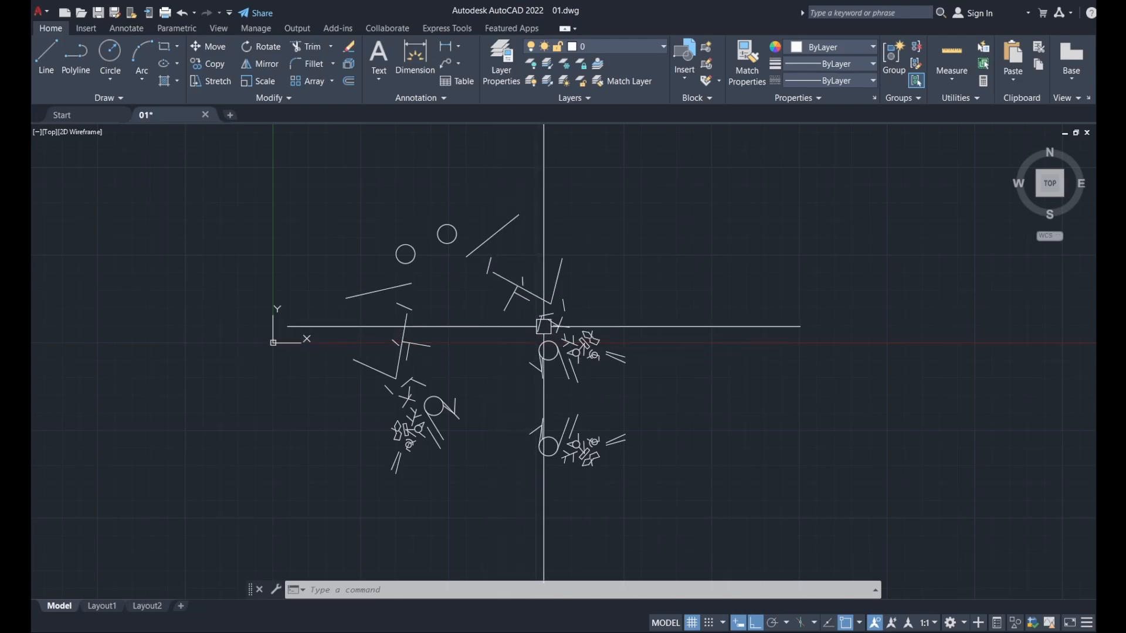
scroll(548, 329, up, 8)
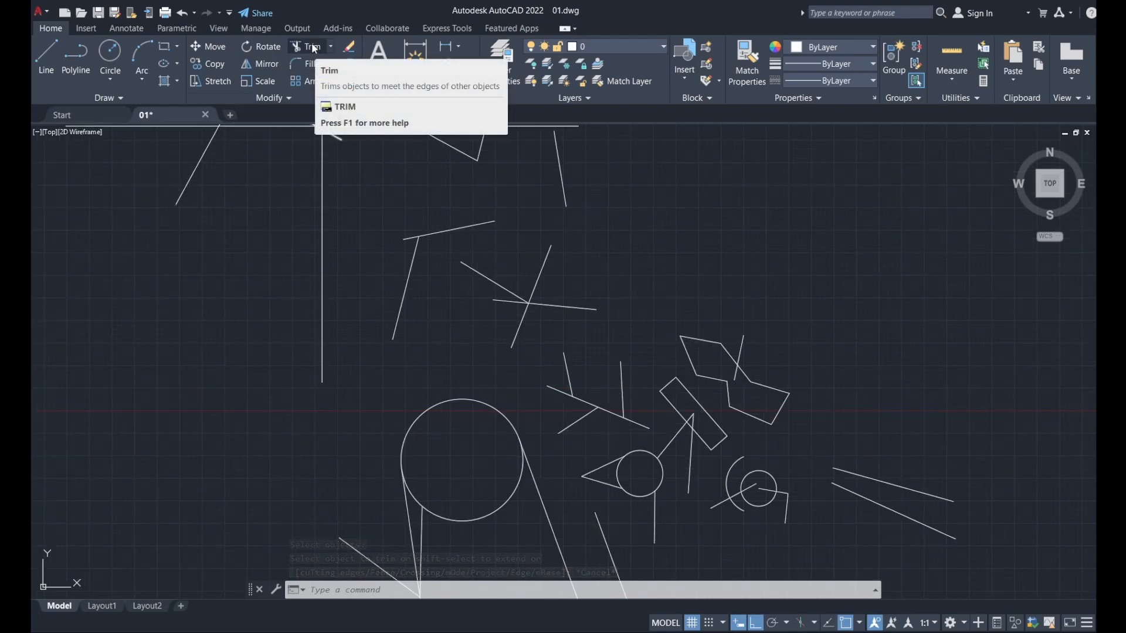
click(313, 46)
scroll(644, 386, up, 2)
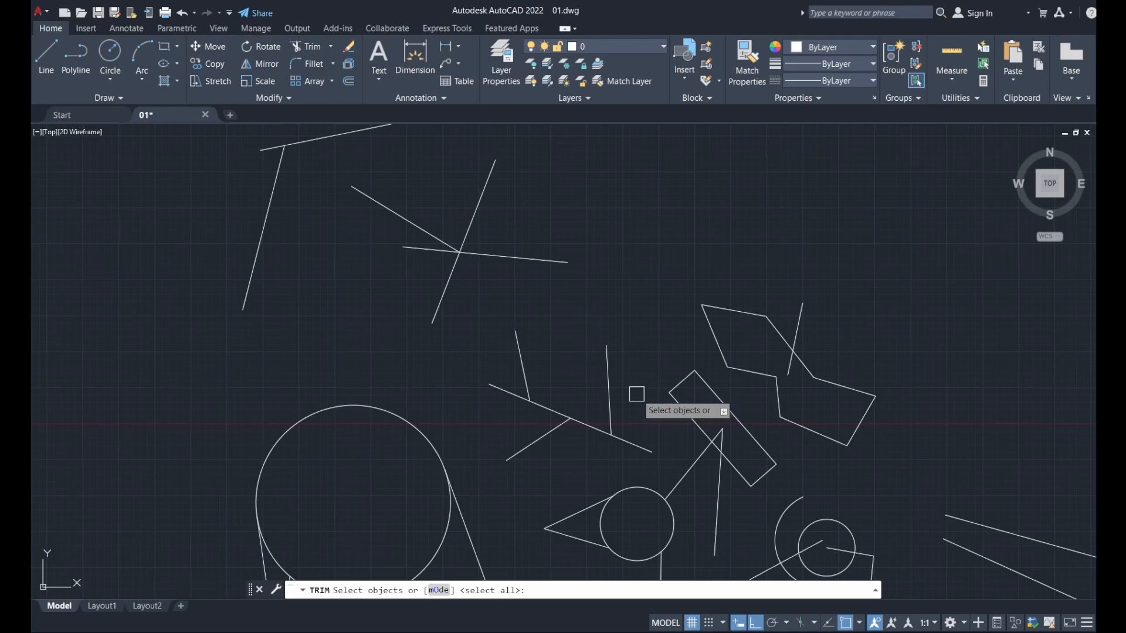
scroll(773, 497, up, 2)
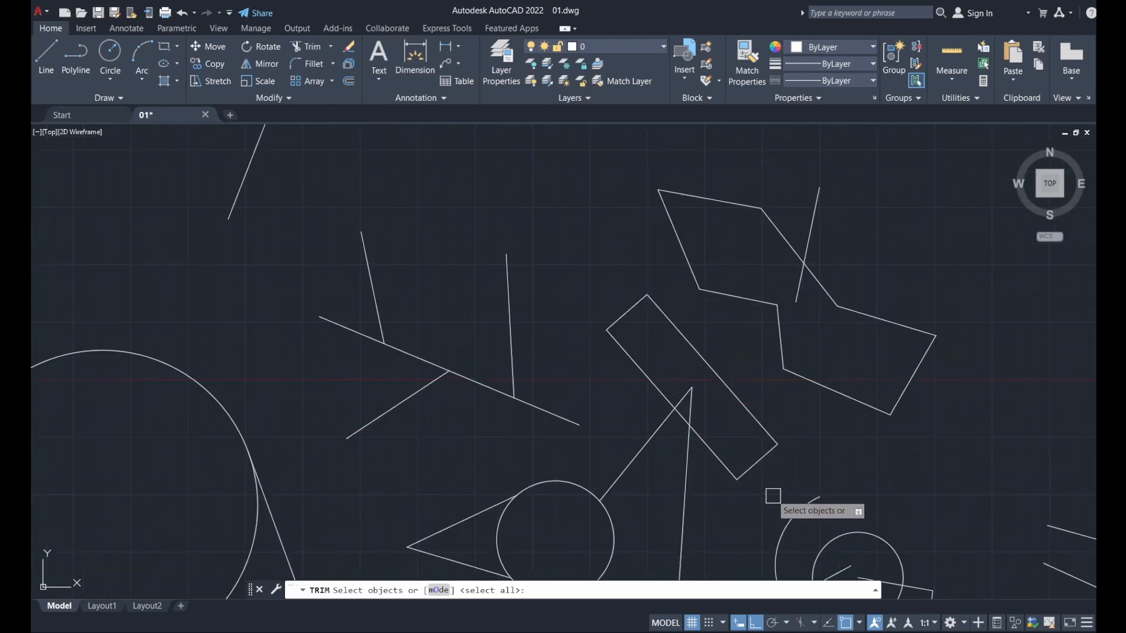
click(711, 444)
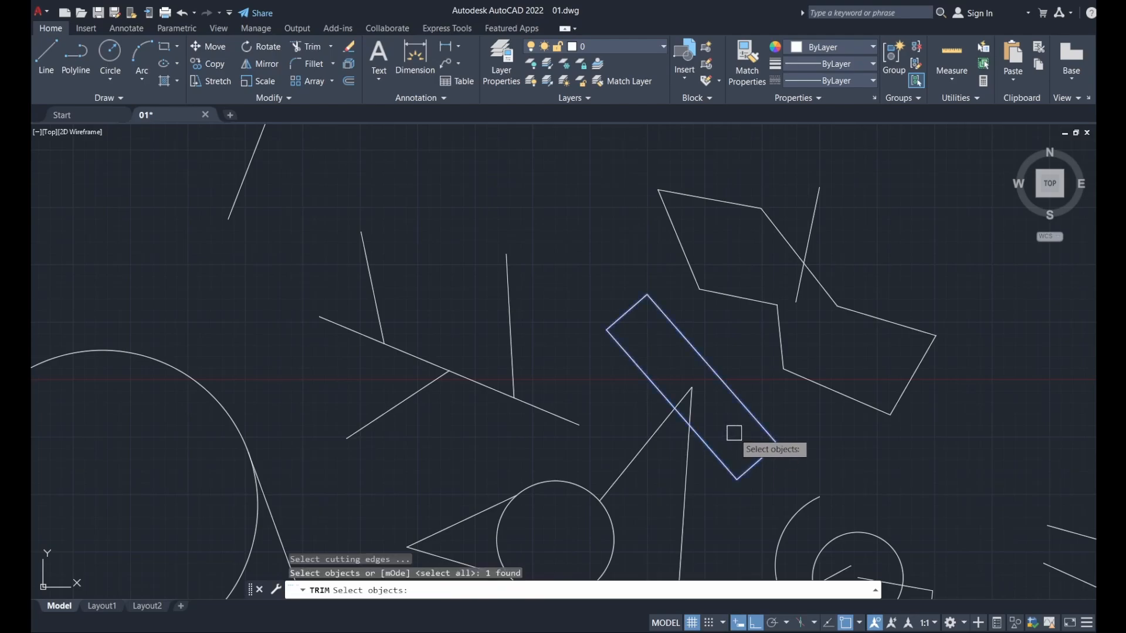
key(Return)
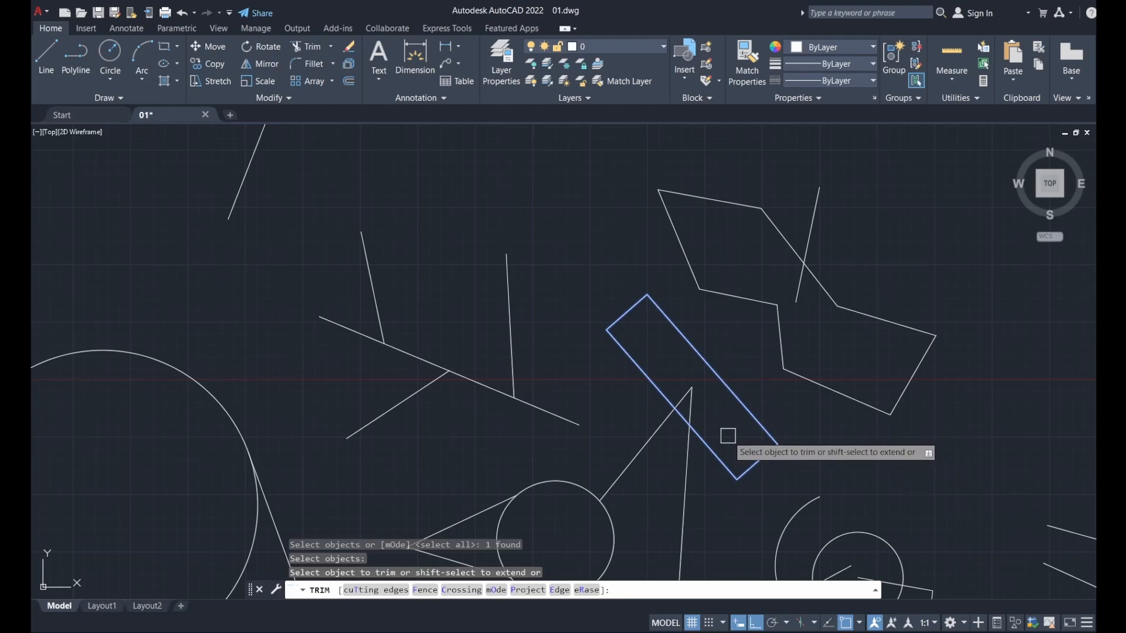
scroll(693, 409, up, 2)
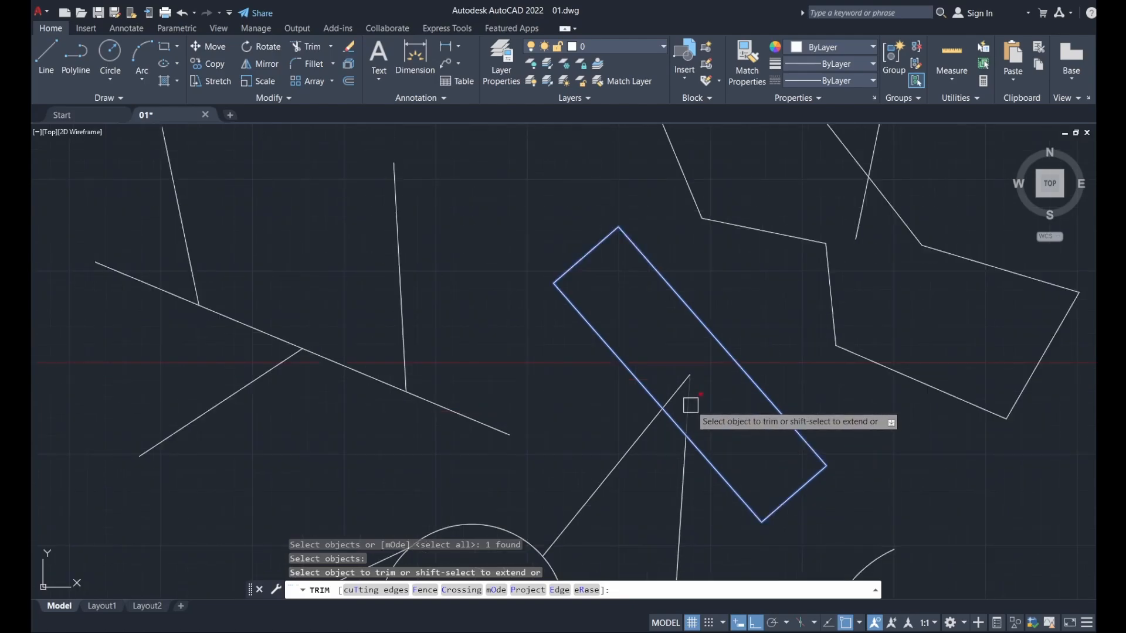
click(689, 405)
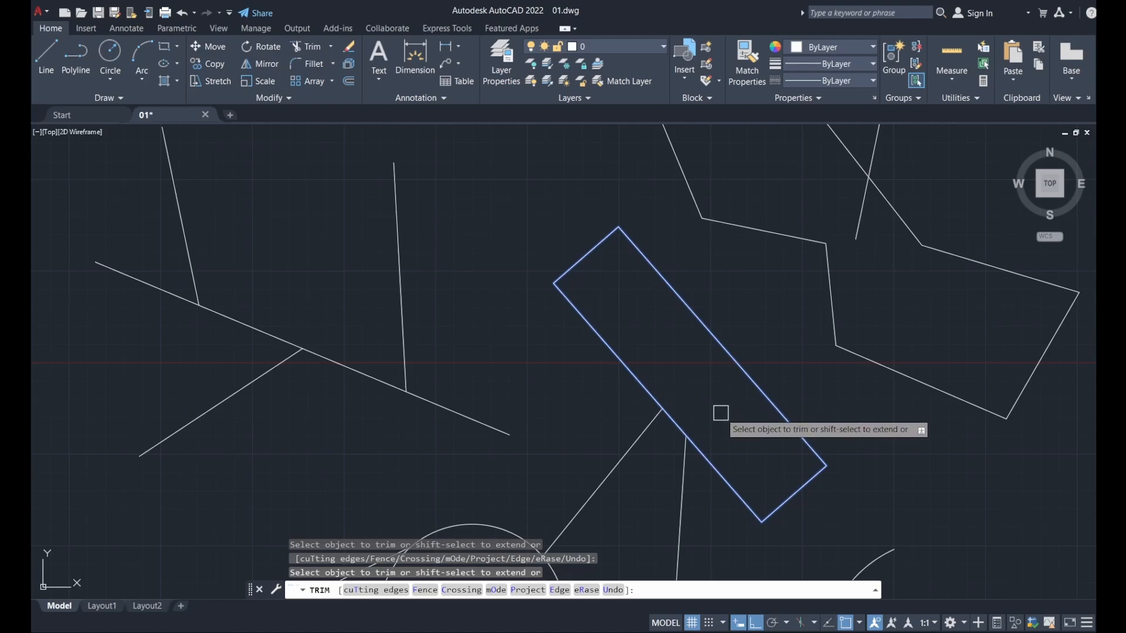
key(Escape)
- Trim the arc of the small circle between the two converging lines, using both lines as cutting edges
scroll(721, 410, down, 4)
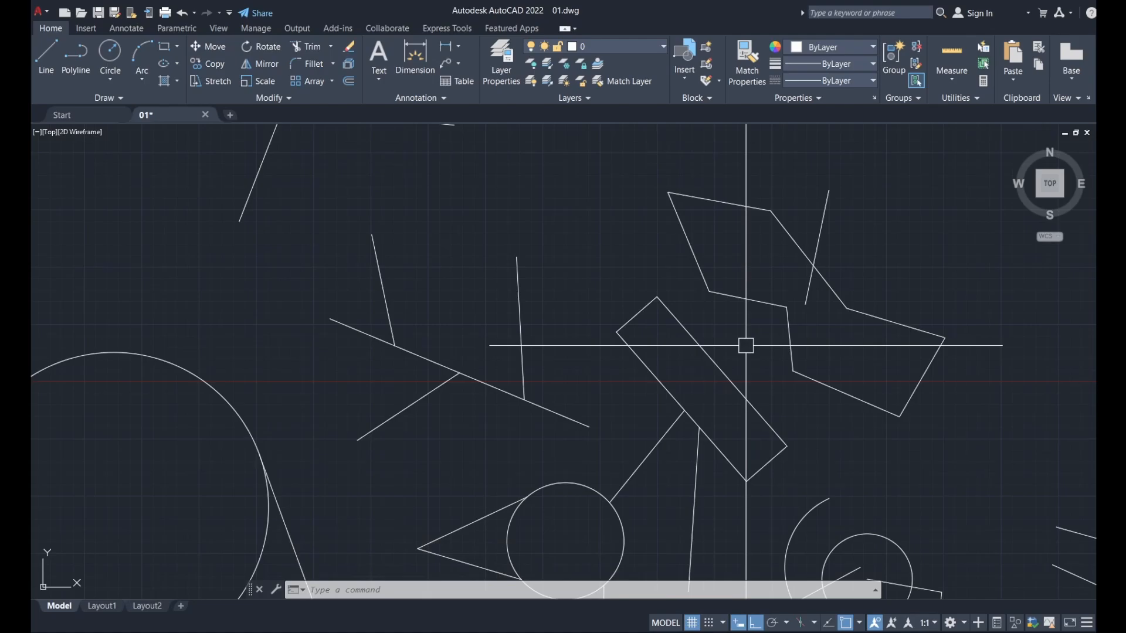
scroll(746, 346, down, 4)
scroll(704, 487, up, 4)
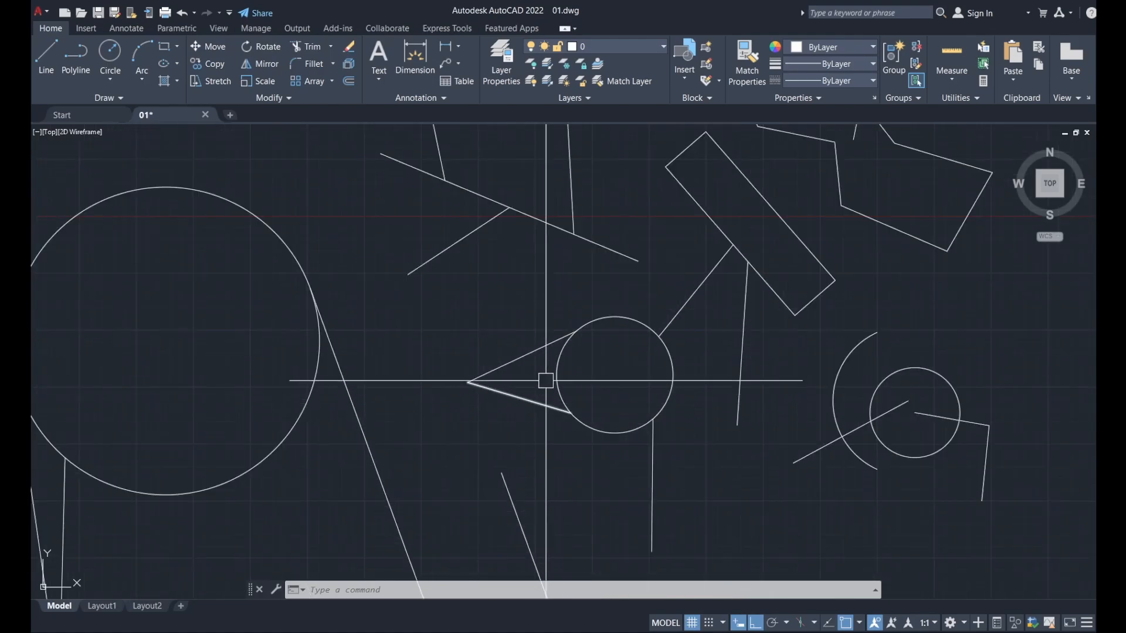
text(TR)
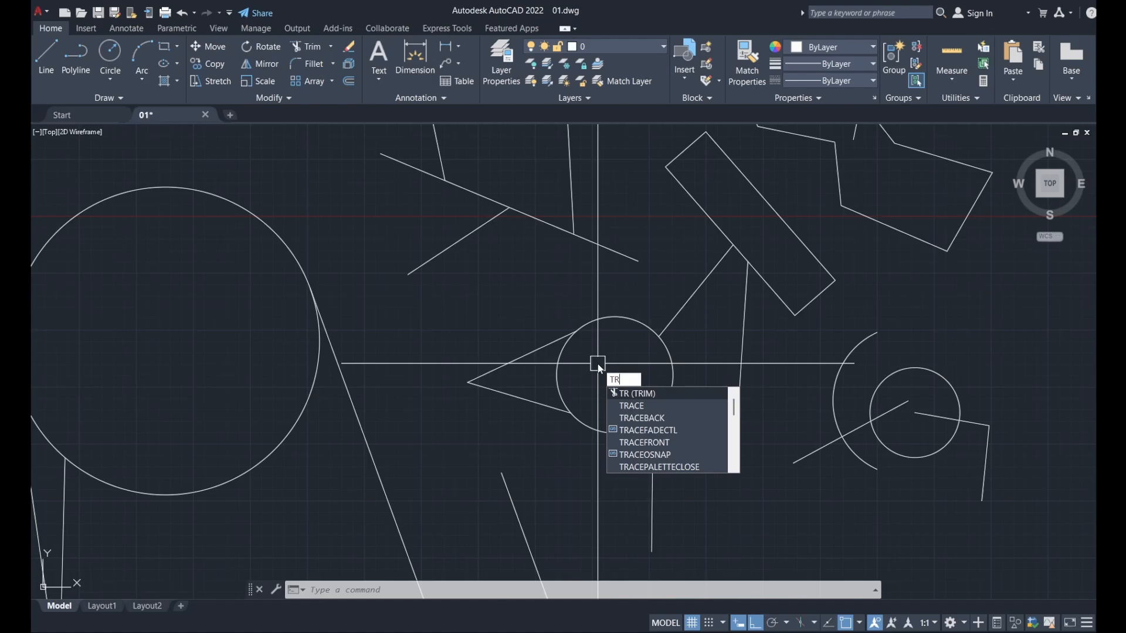
key(Return)
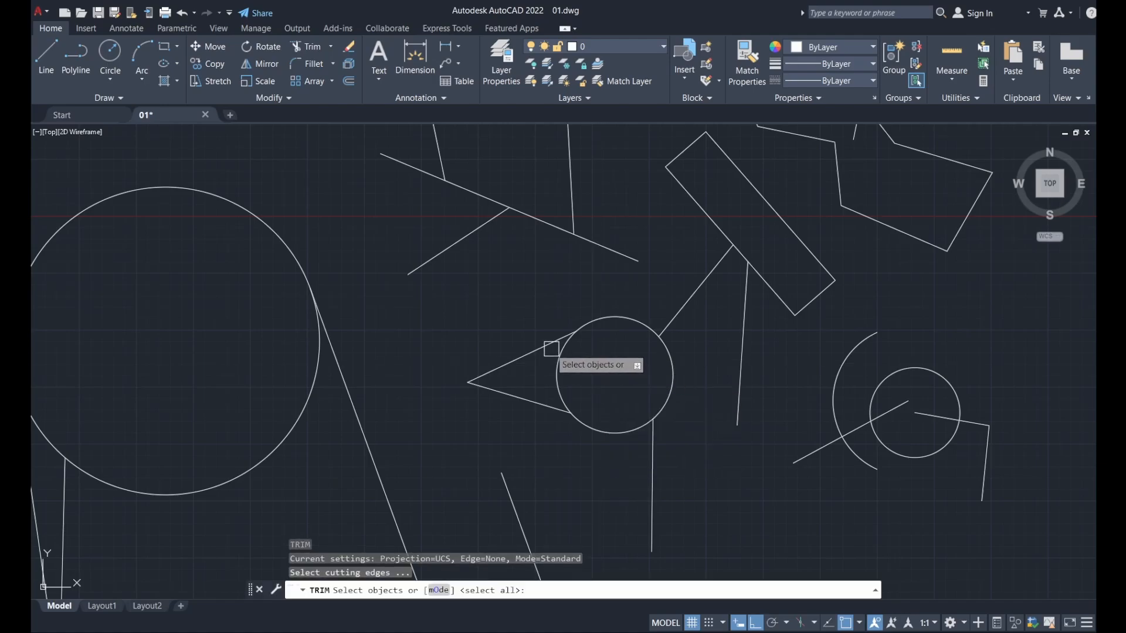
scroll(551, 349, up, 2)
click(539, 335)
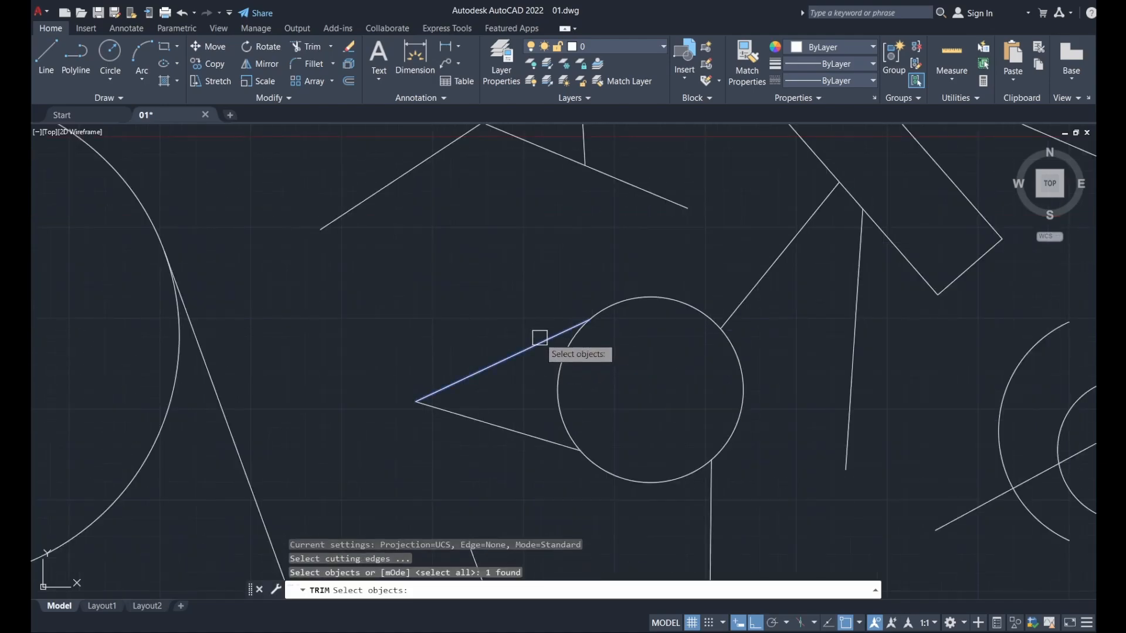
click(525, 437)
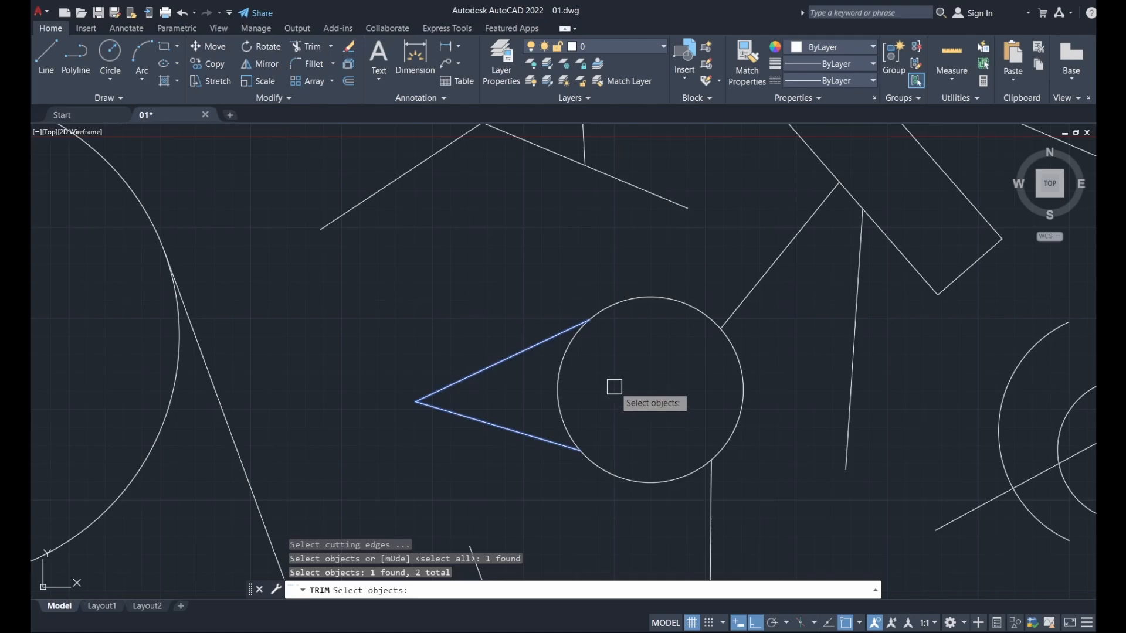
key(Return)
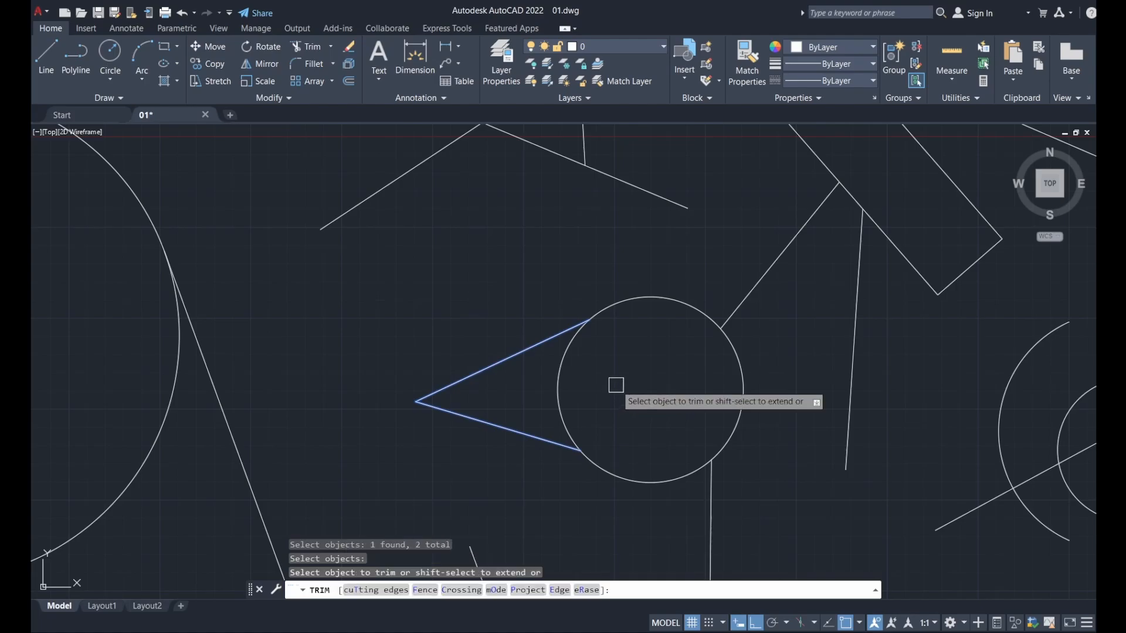
click(565, 365)
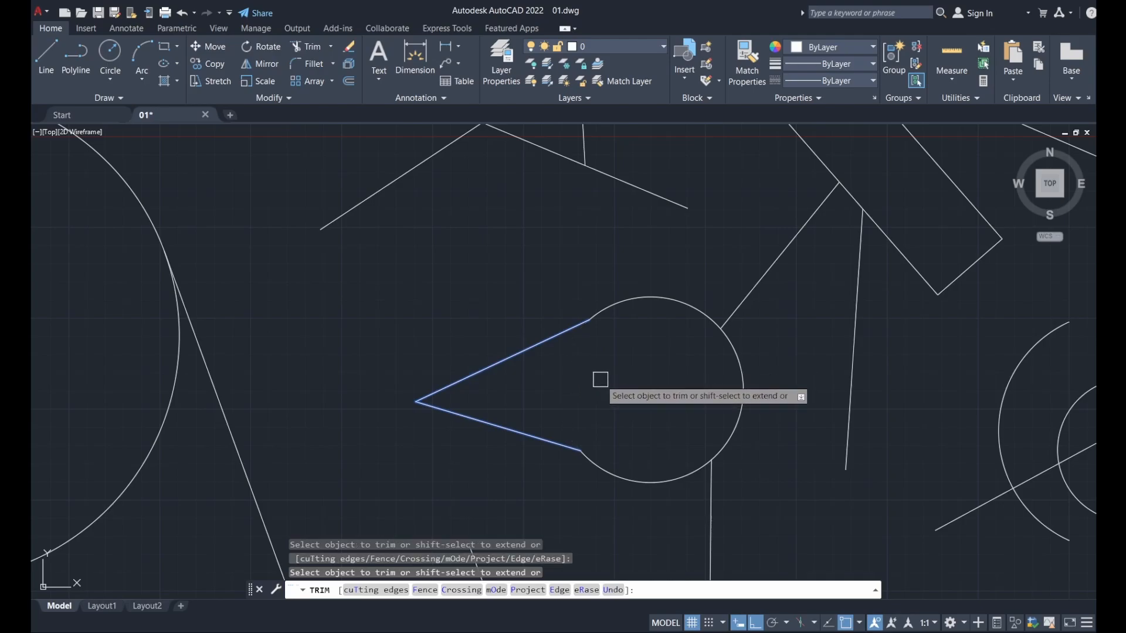
key(Escape)
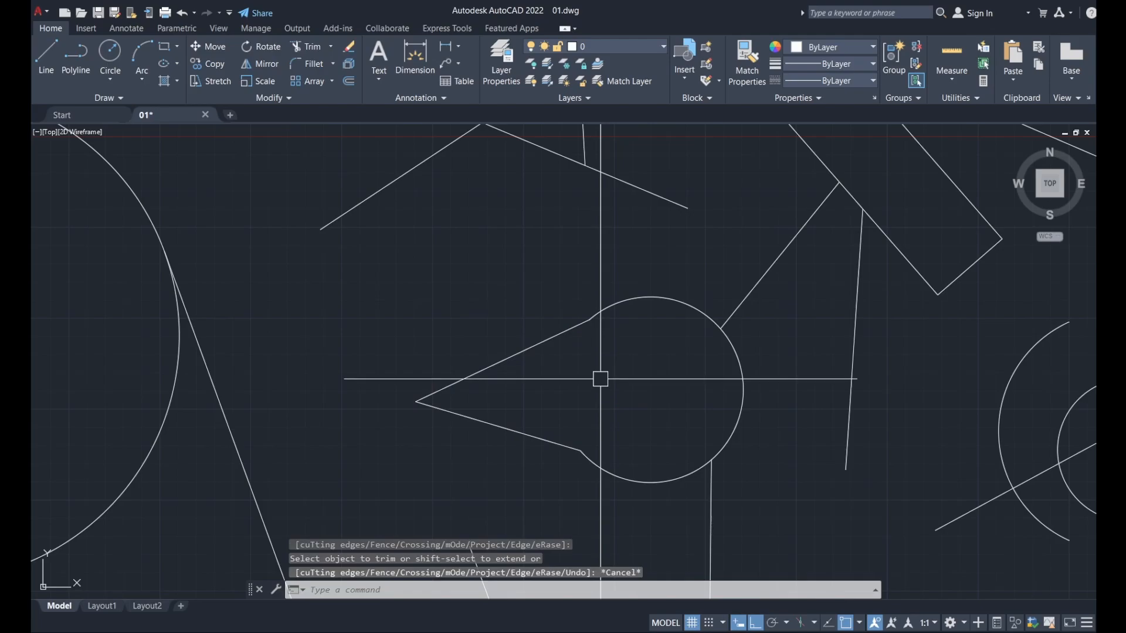
- Trim the narrow tilted rectangle's side between the two lines meeting it, using all objects as cutting edges
scroll(600, 379, down, 2)
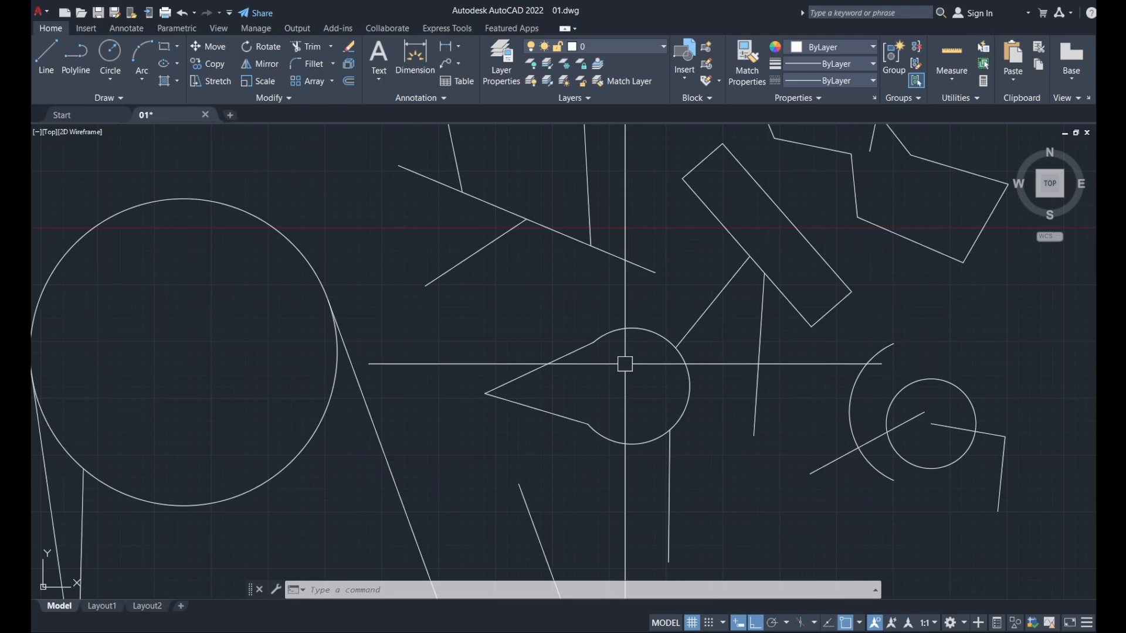
middle_drag(659, 291, 616, 329)
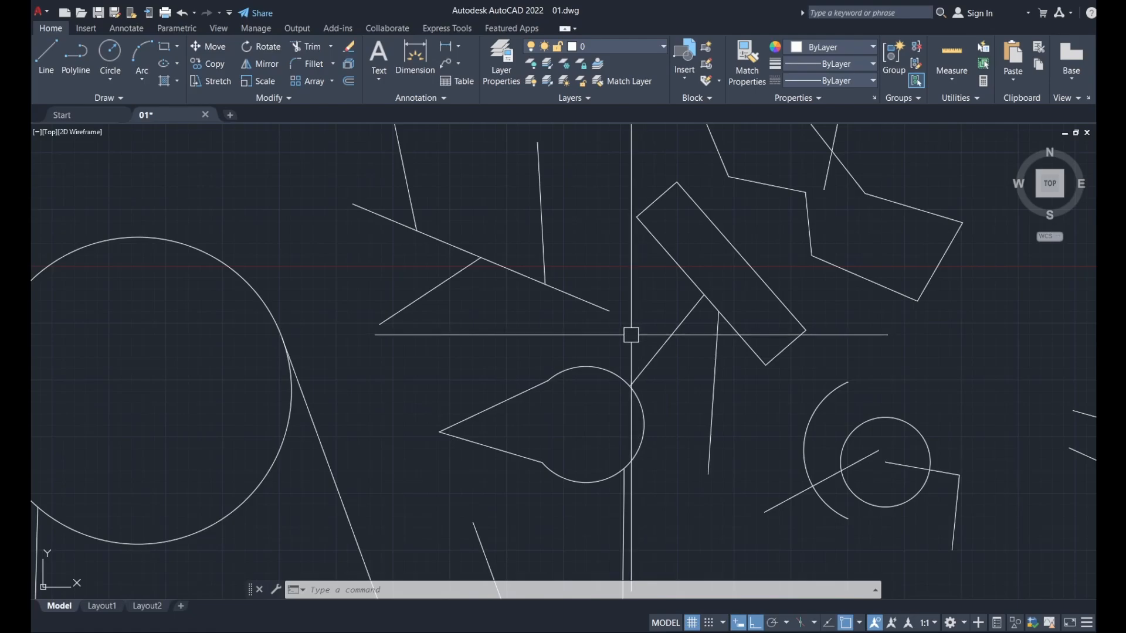
text(ts or)
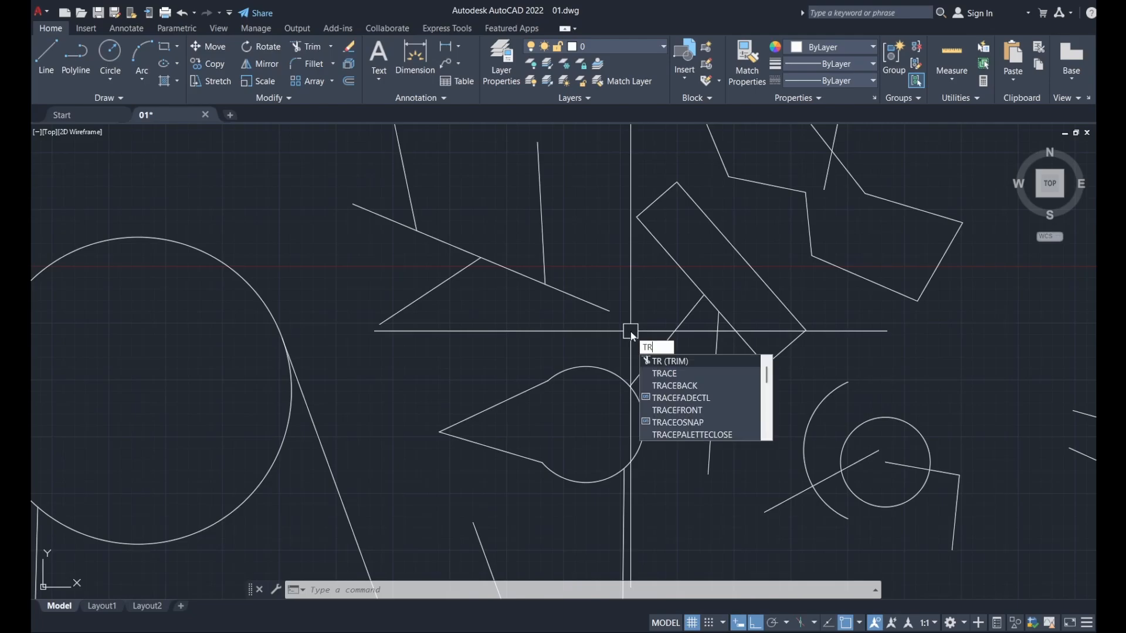
key(Return)
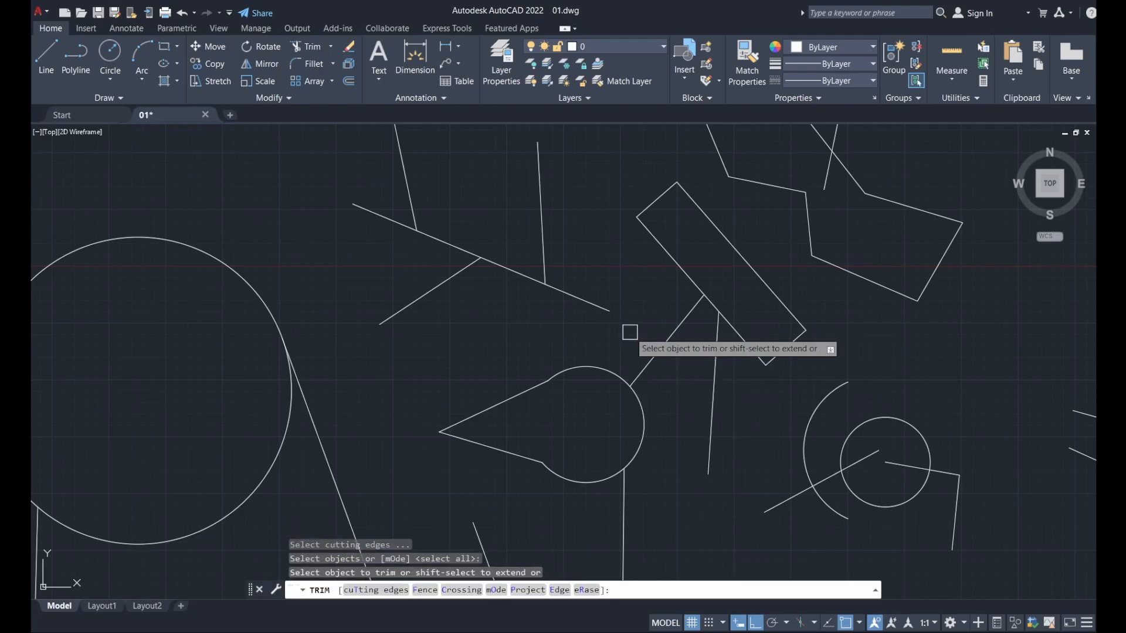
scroll(701, 298, up, 2)
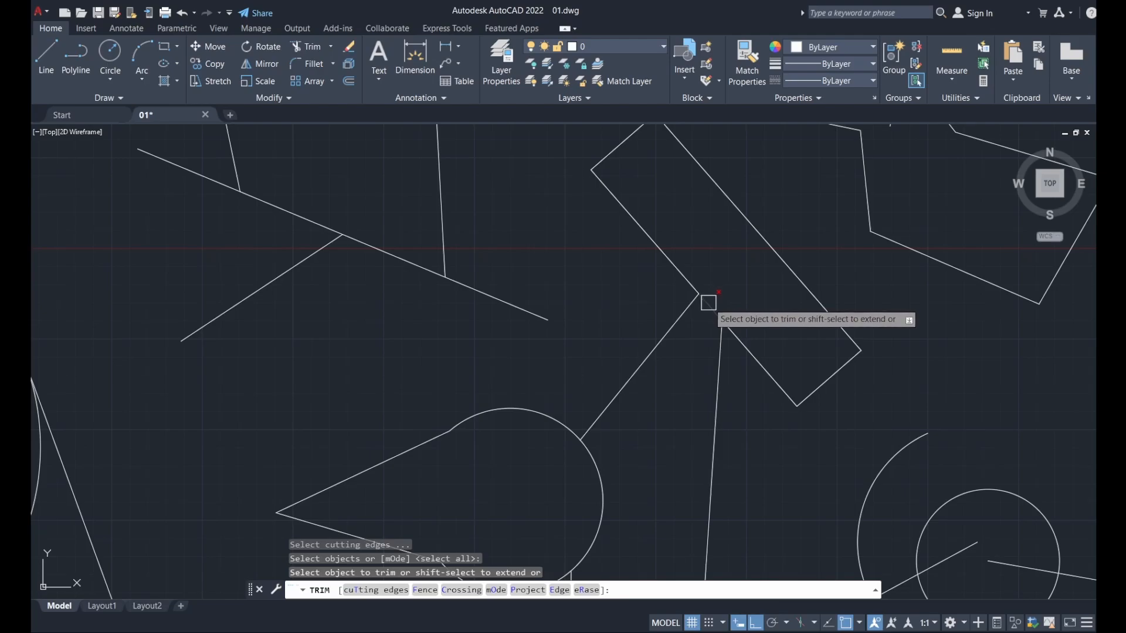
click(706, 300)
- Trim the long sloping line beside the keyhole-shaped circle between its two nearest branch lines
scroll(701, 376, down, 3)
scroll(755, 429, up, 3)
mouse_move(755, 429)
middle_down()
mouse_move(736, 403)
mouse_move(724, 309)
middle_up()
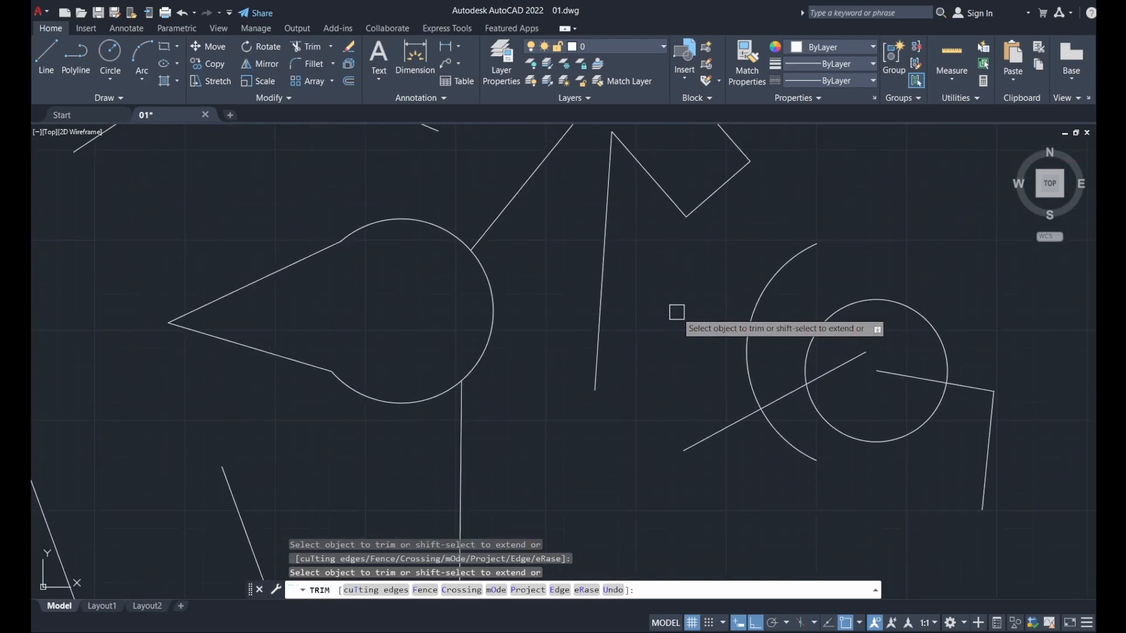
scroll(684, 312, down, 2)
middle_drag(433, 218, 598, 414)
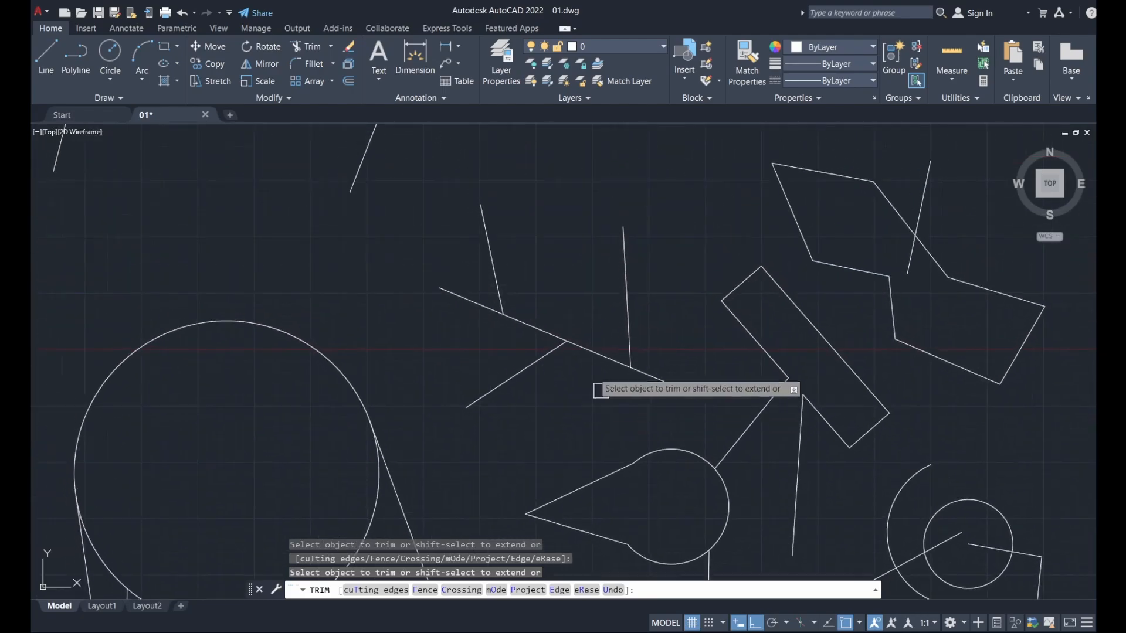
click(594, 353)
- Trim the short slanted line's segment between the long sloping line and the branch parallel to it
scroll(568, 402, down, 2)
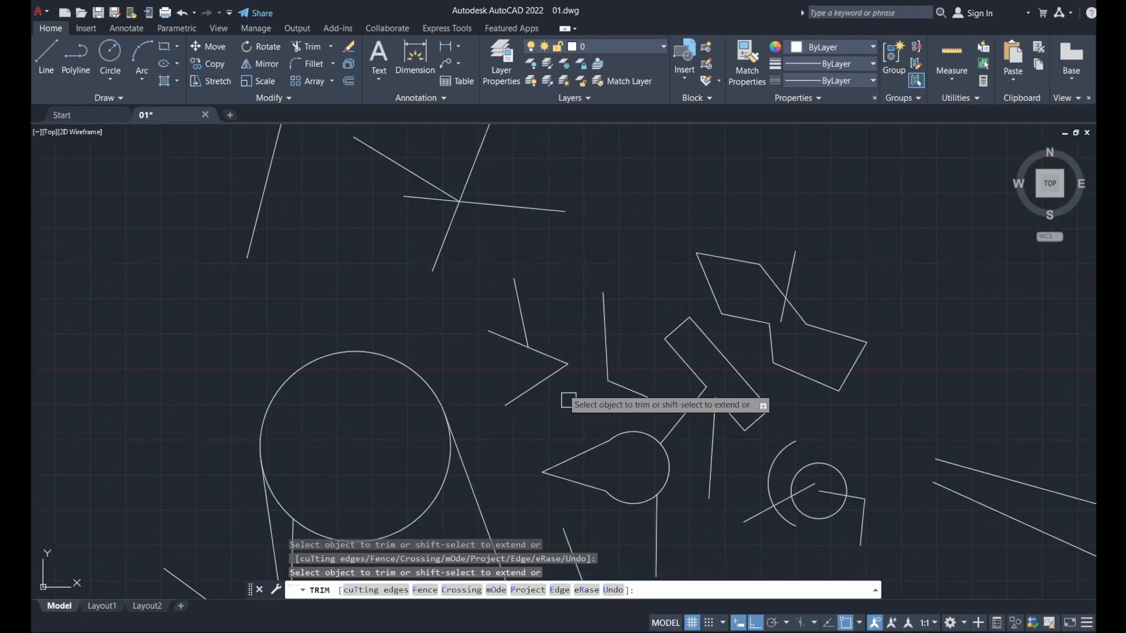
middle_drag(495, 254, 587, 483)
scroll(540, 321, down, 2)
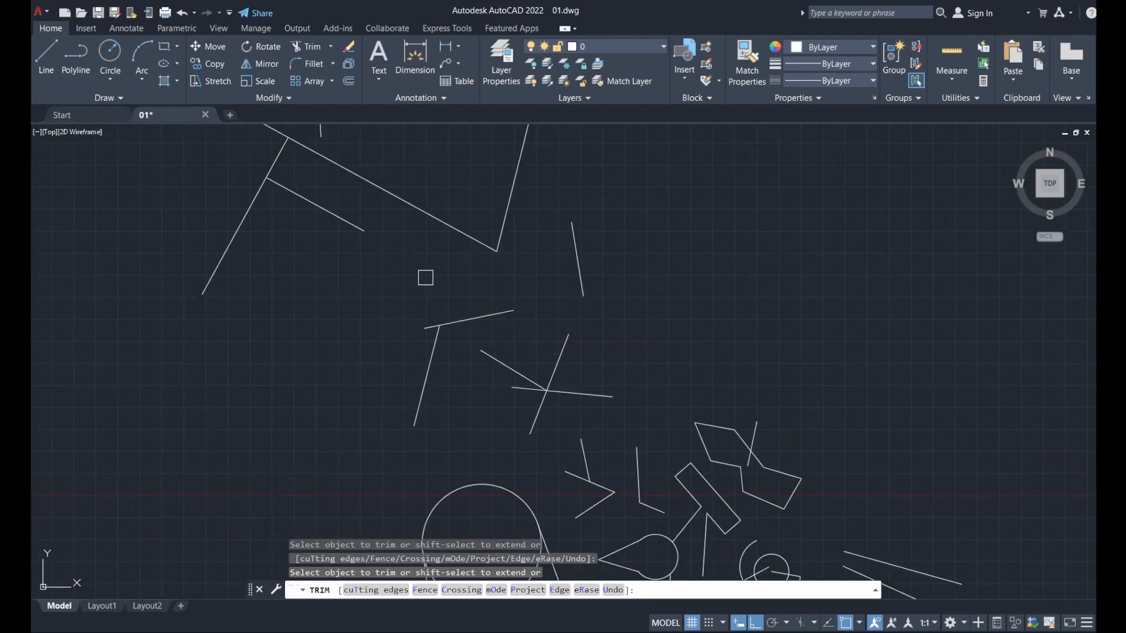
middle_drag(426, 278, 615, 449)
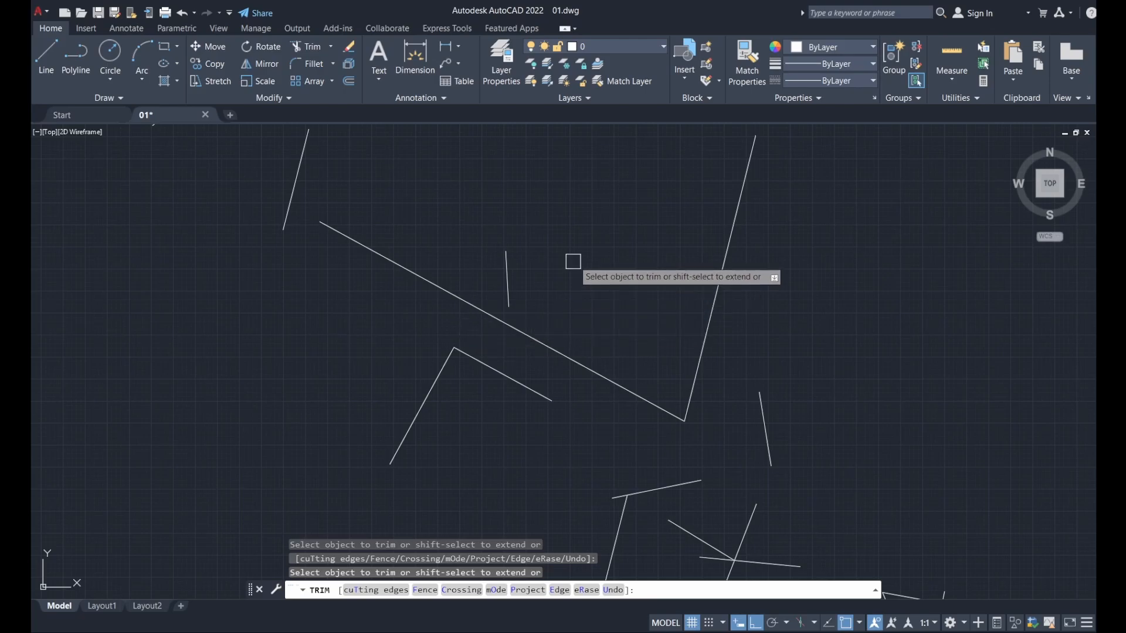
- Trim the lower-left arc of the left group's small circle between the two lines that reach it
scroll(589, 268, down, 5)
scroll(434, 461, up, 5)
middle_drag(377, 448, 711, 387)
scroll(646, 462, up, 4)
middle_drag(638, 418, 730, 362)
click(647, 348)
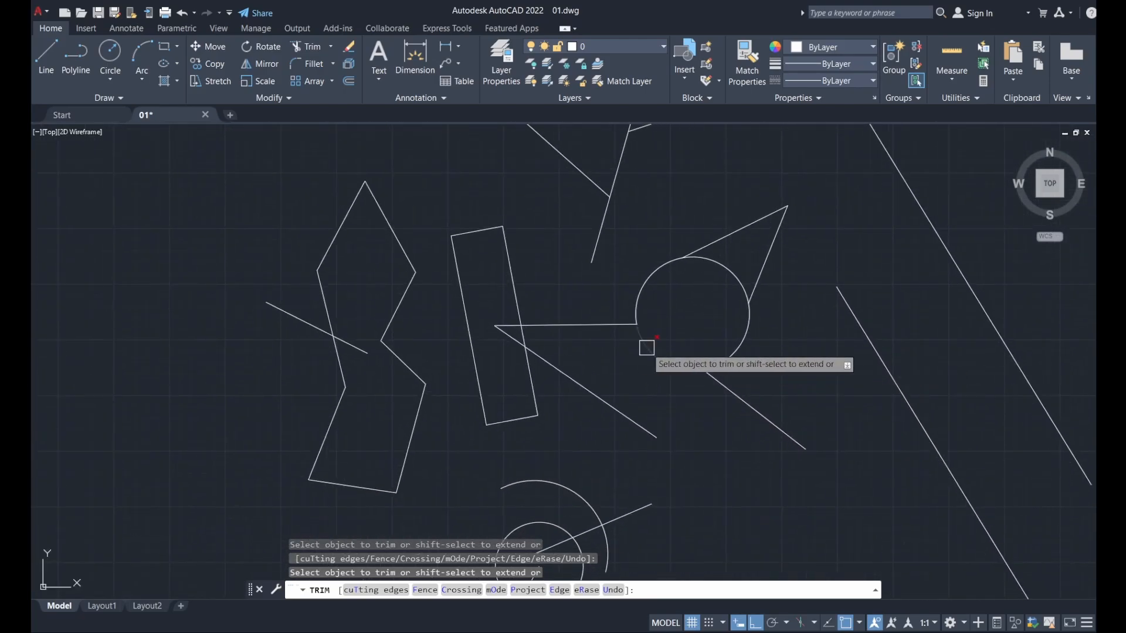
- Trim the left group's narrow rectangle side between the two converging lines and the zigzag polygon's edge above the crossing line
scroll(516, 334, up, 5)
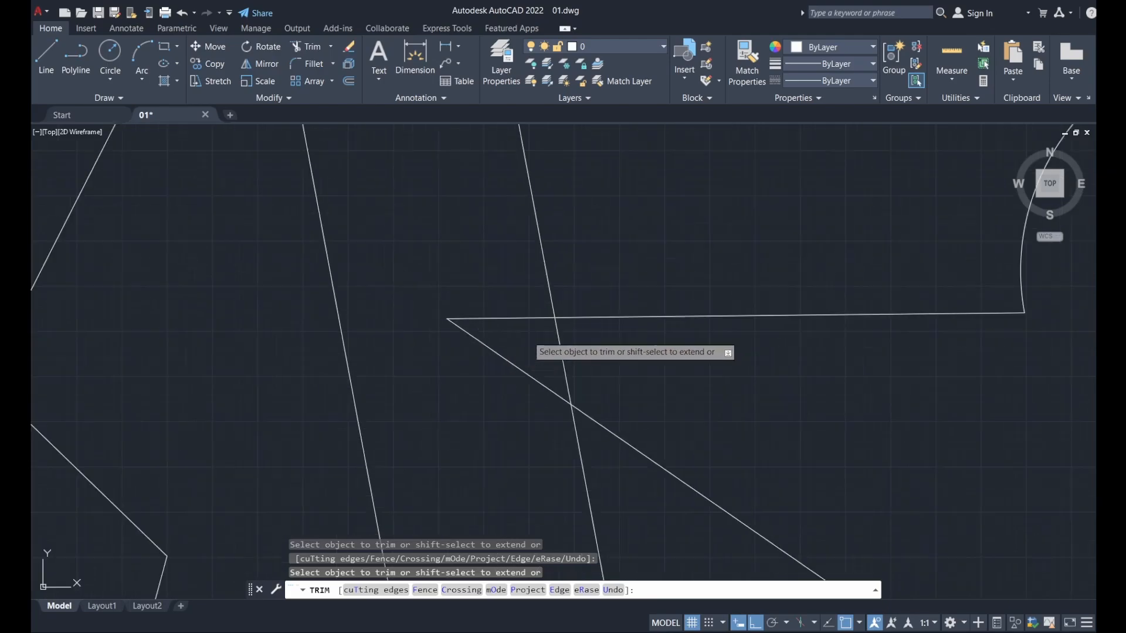
scroll(673, 395, down, 6)
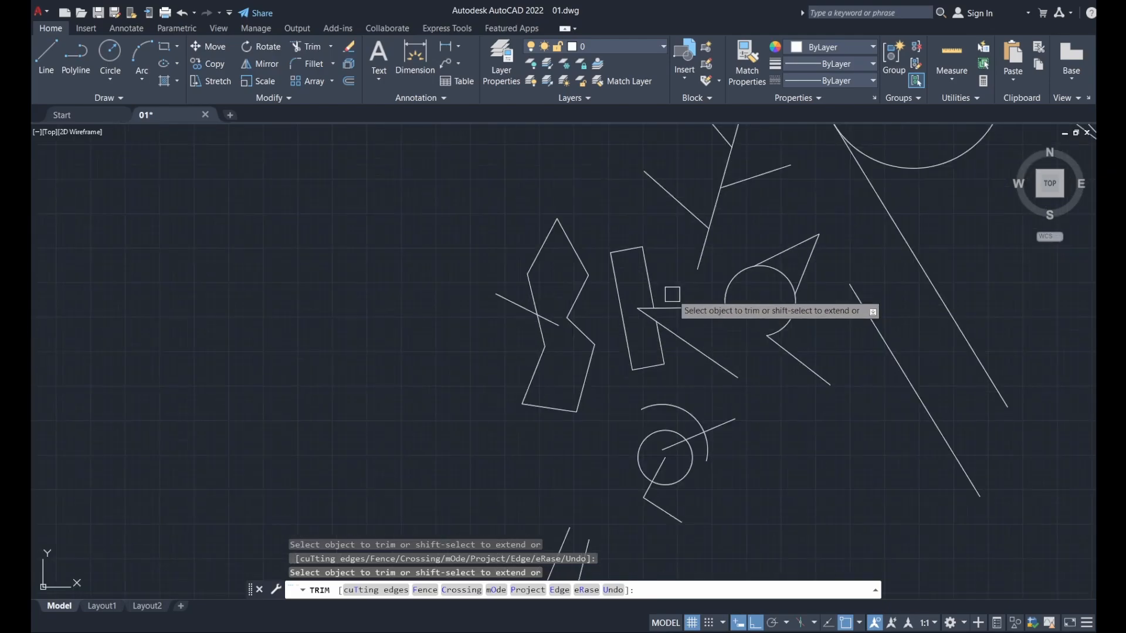
scroll(594, 318, up, 3)
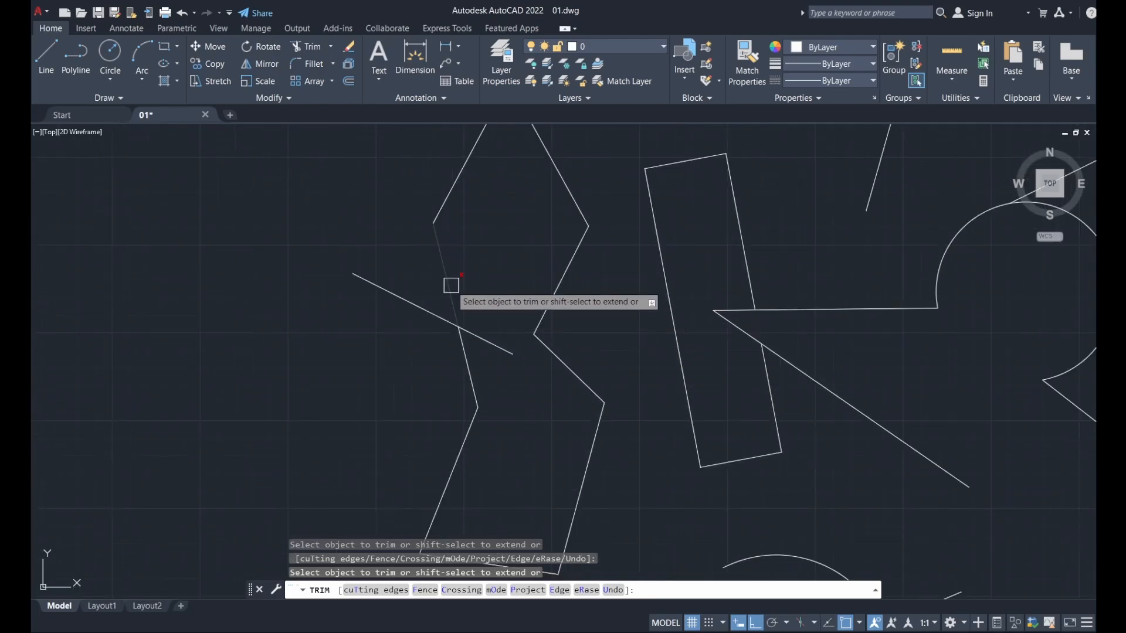
middle_drag(485, 249, 501, 269)
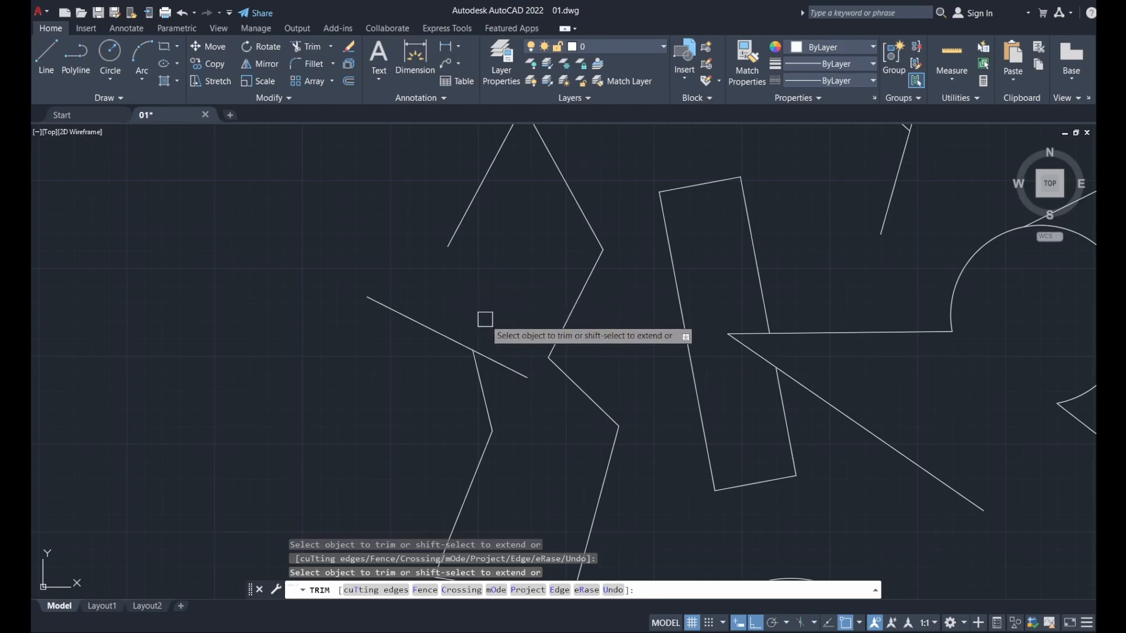
- Trim the ends of the two converging lines inside the left group's narrow rectangle and end the Trim command
click(744, 330)
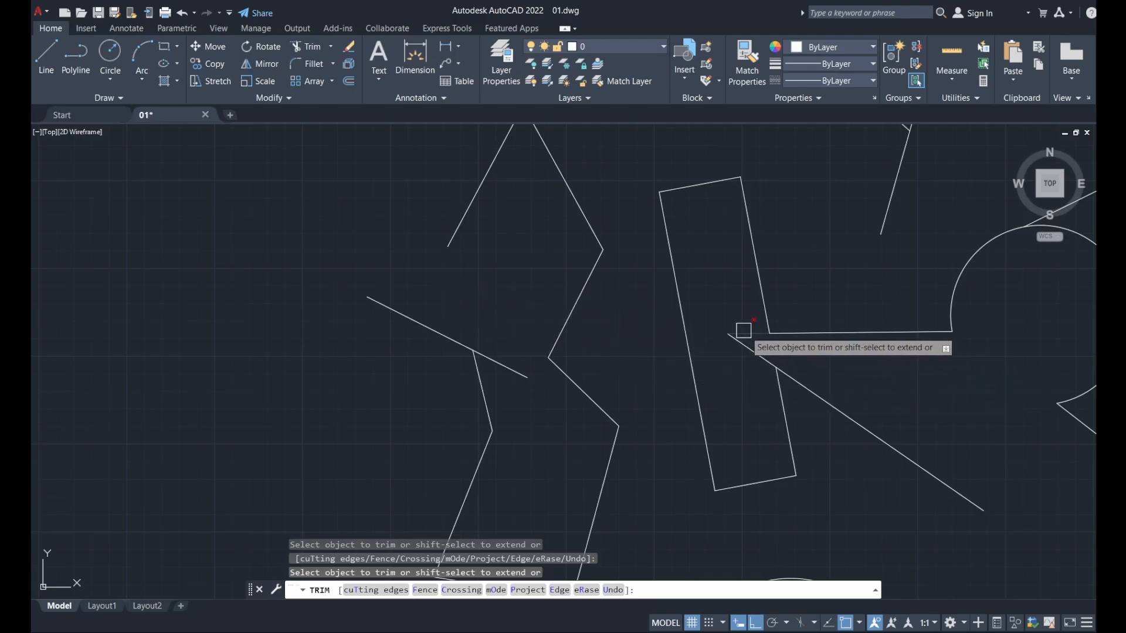
click(745, 345)
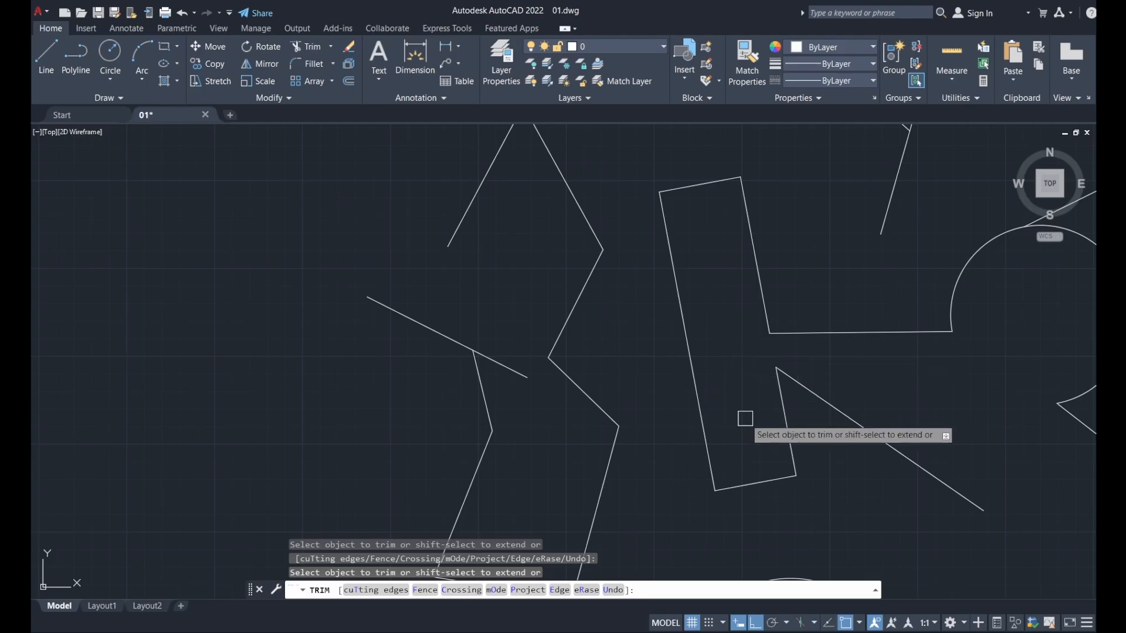
scroll(743, 417, down, 4)
middle_drag(817, 403, 633, 374)
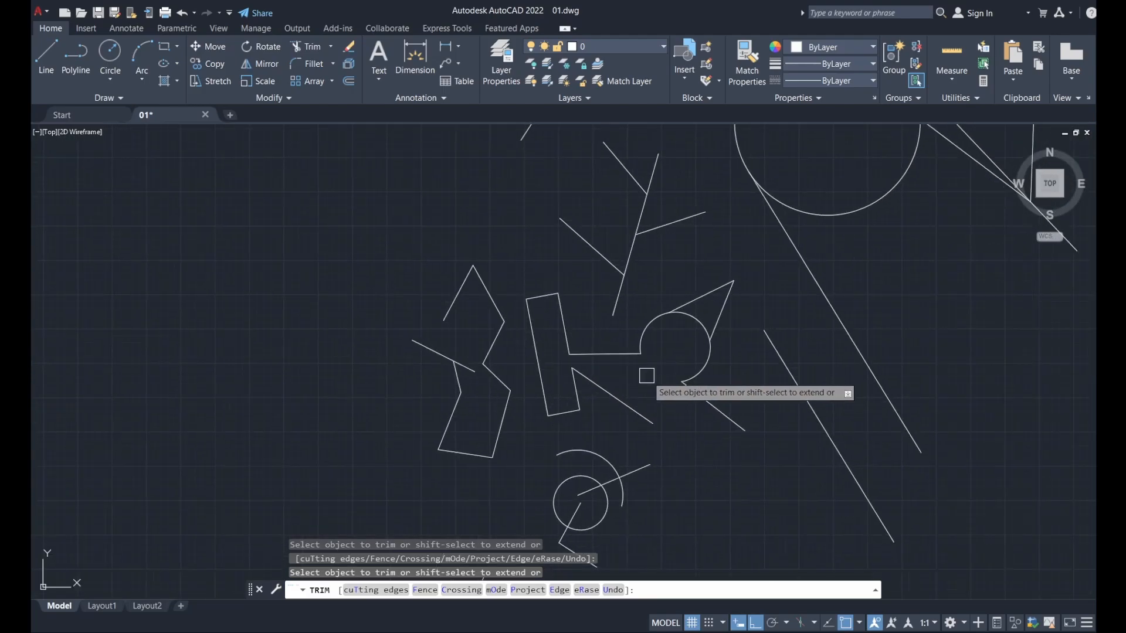
key(Escape)
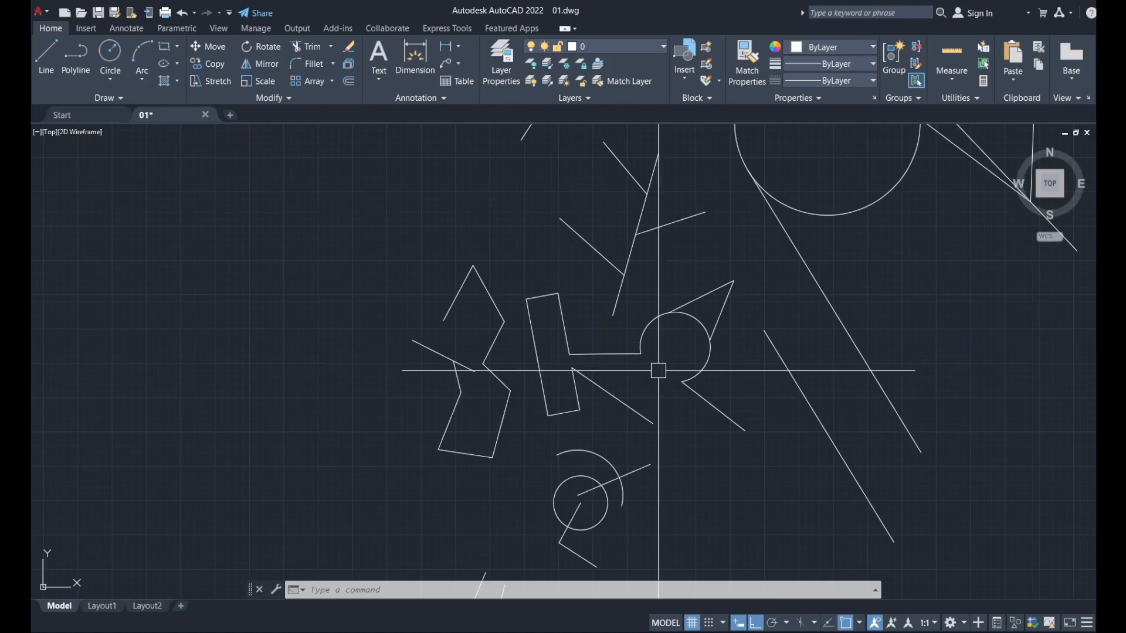
- Extend the upper end of the steep line to the slanted line above it, using the slanted line as the boundary edge
scroll(658, 371, up, 5)
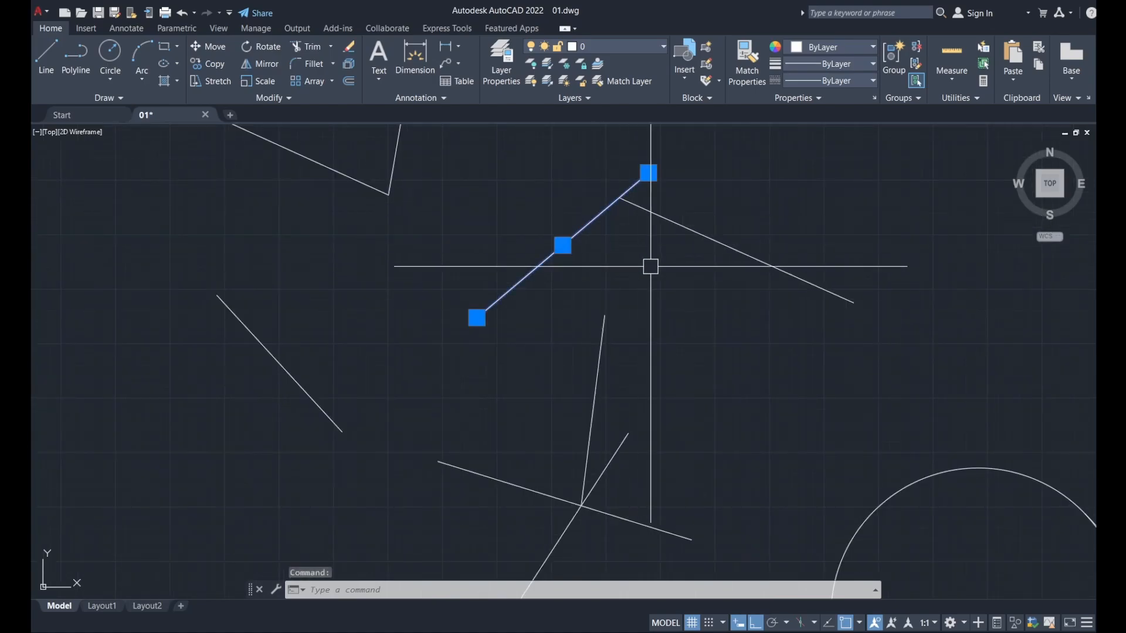
key(Escape)
click(608, 338)
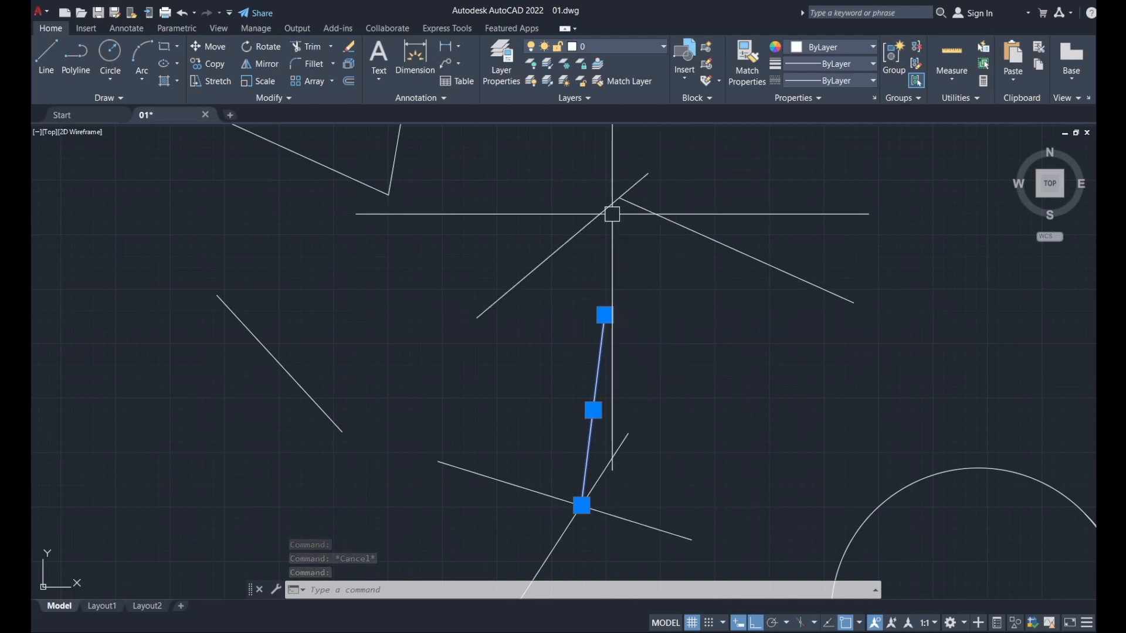
key(Escape)
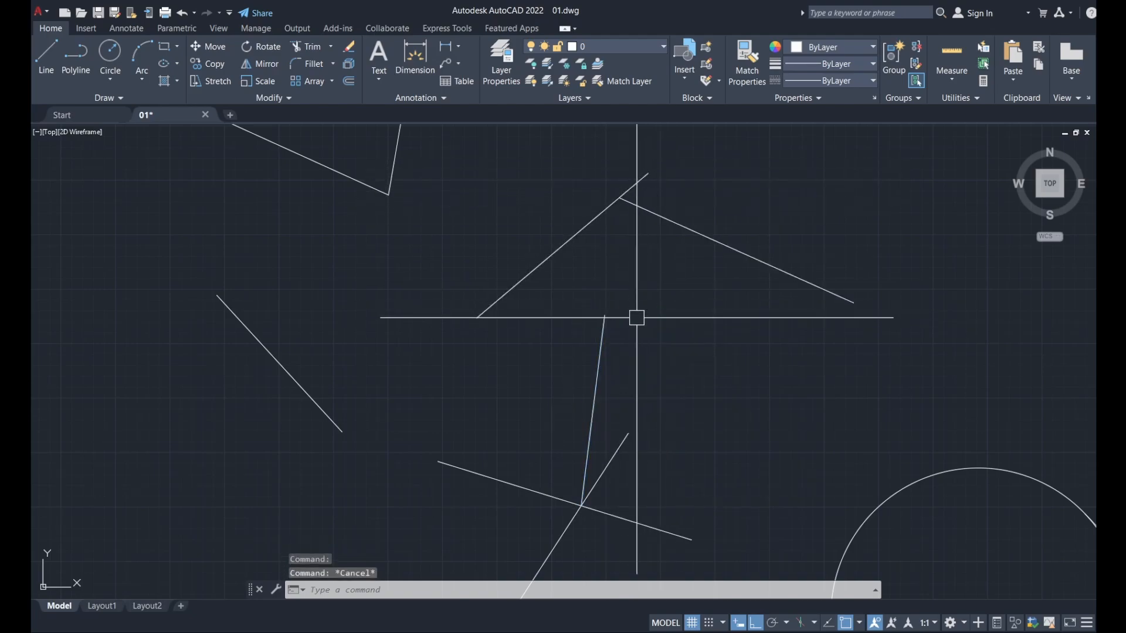
text(e)
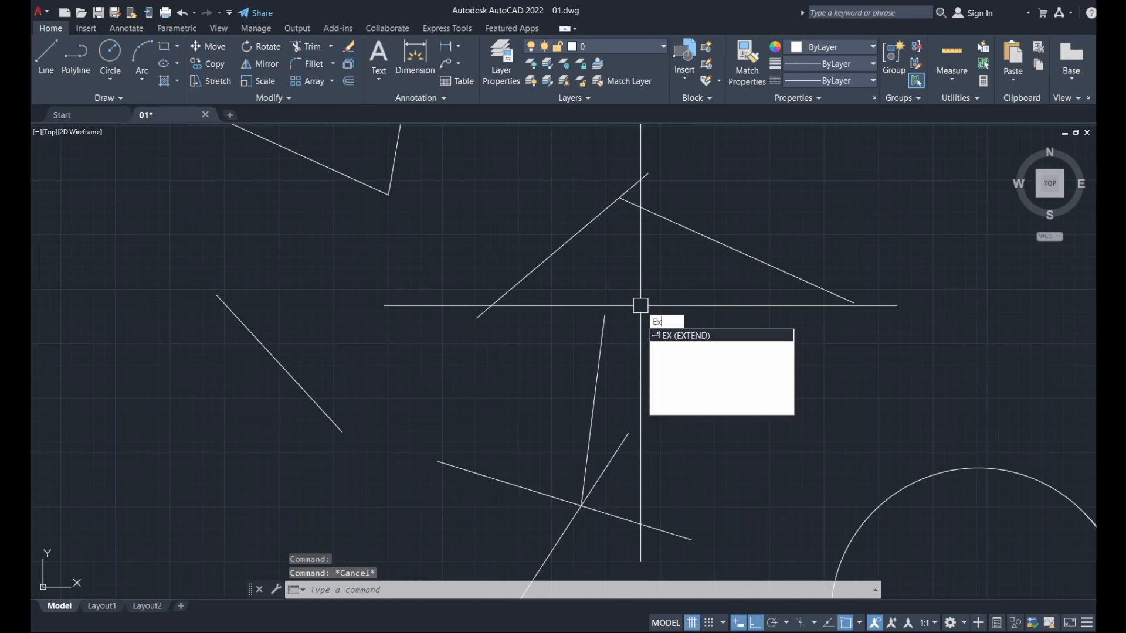
text(x)
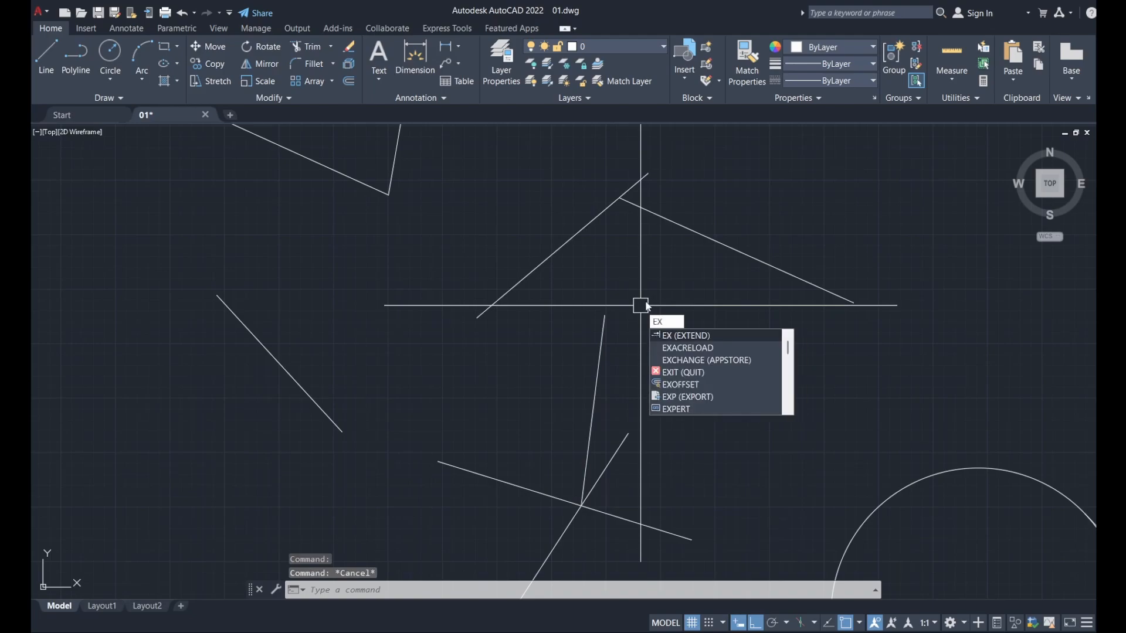
key(Return)
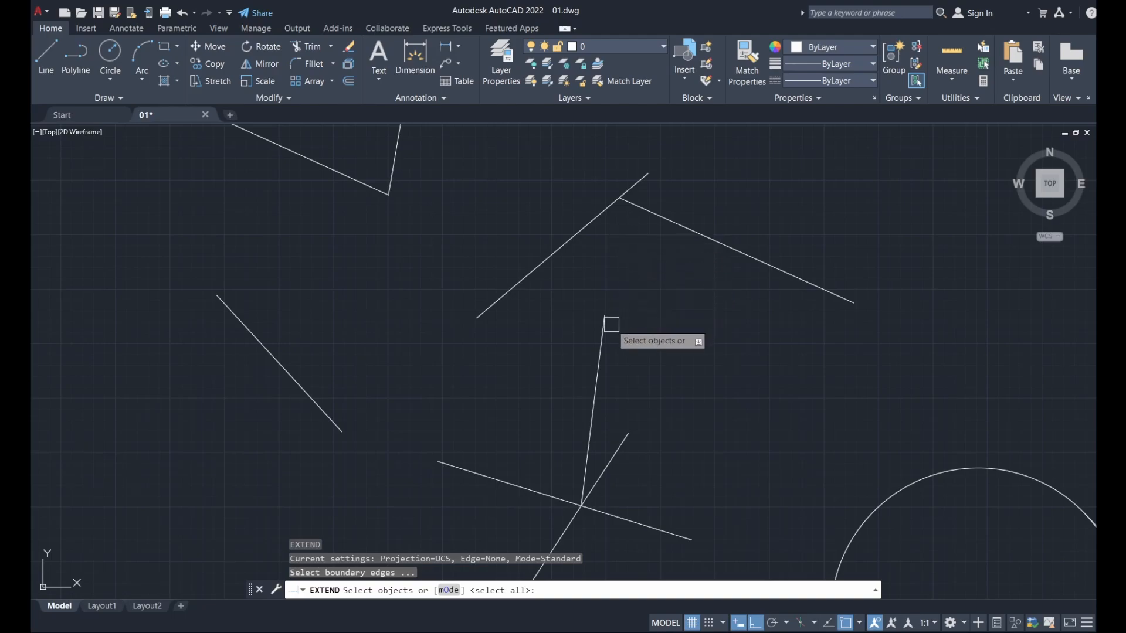
click(578, 232)
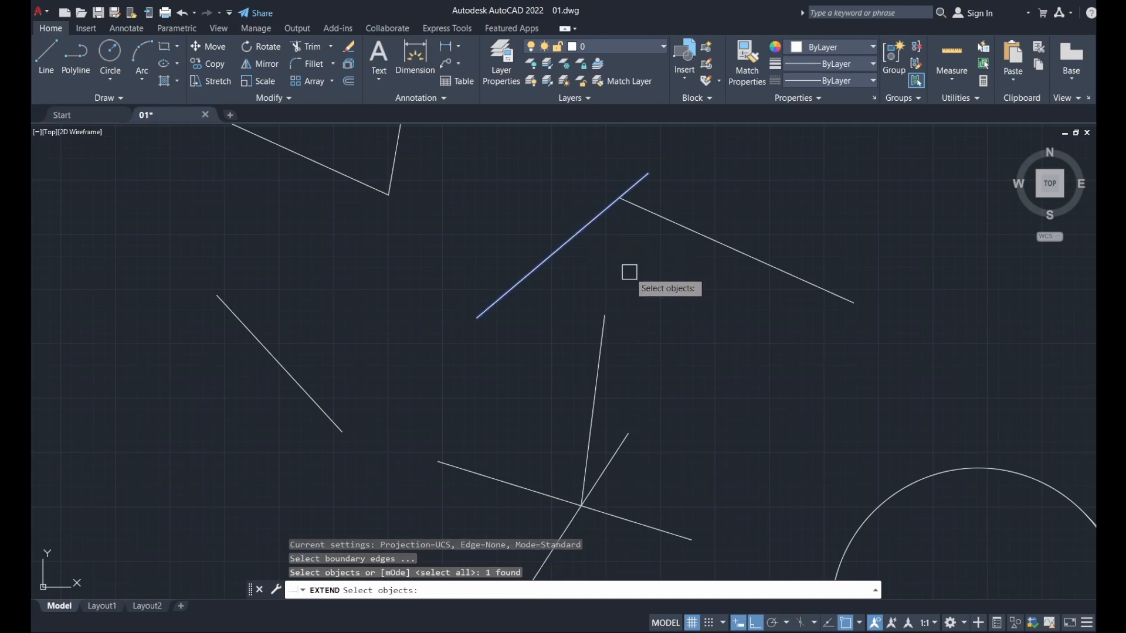
key(Return)
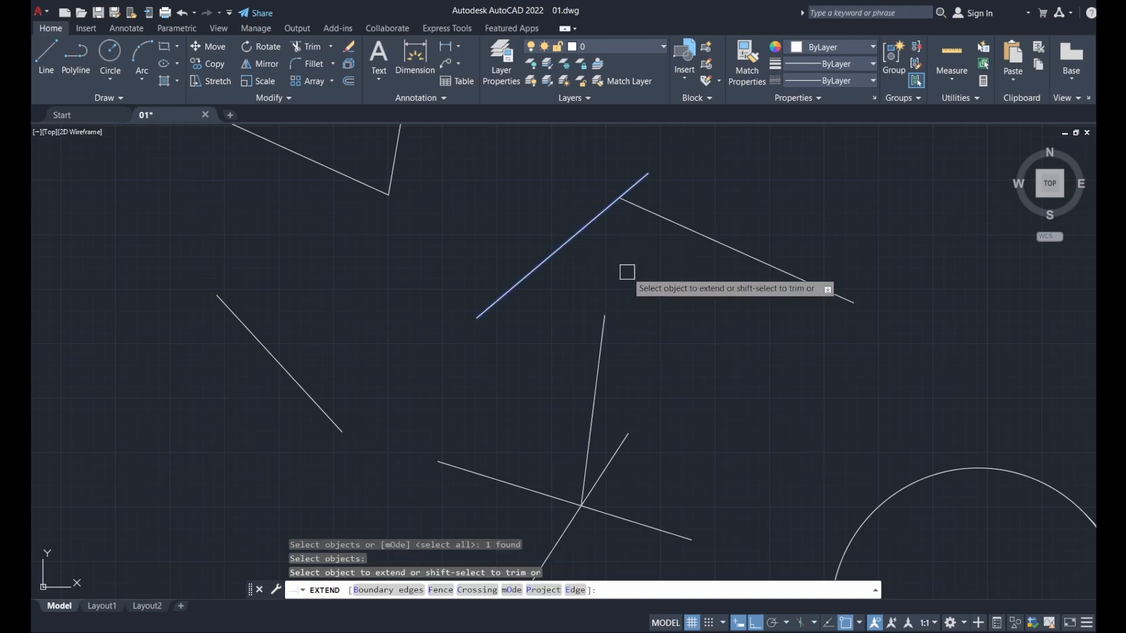
click(603, 333)
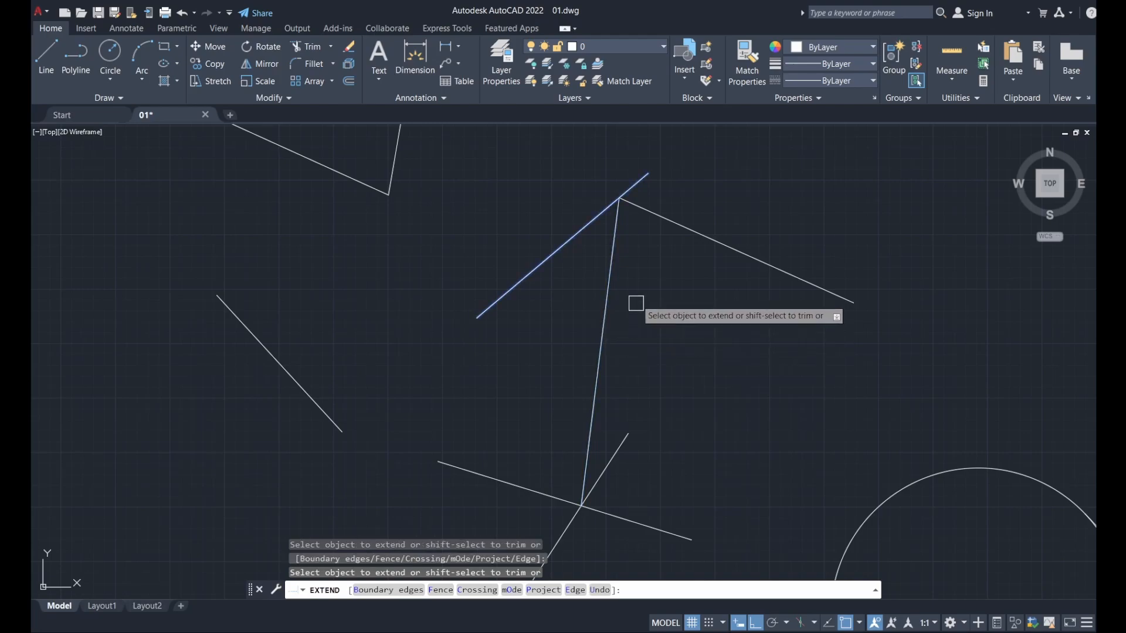
key(Escape)
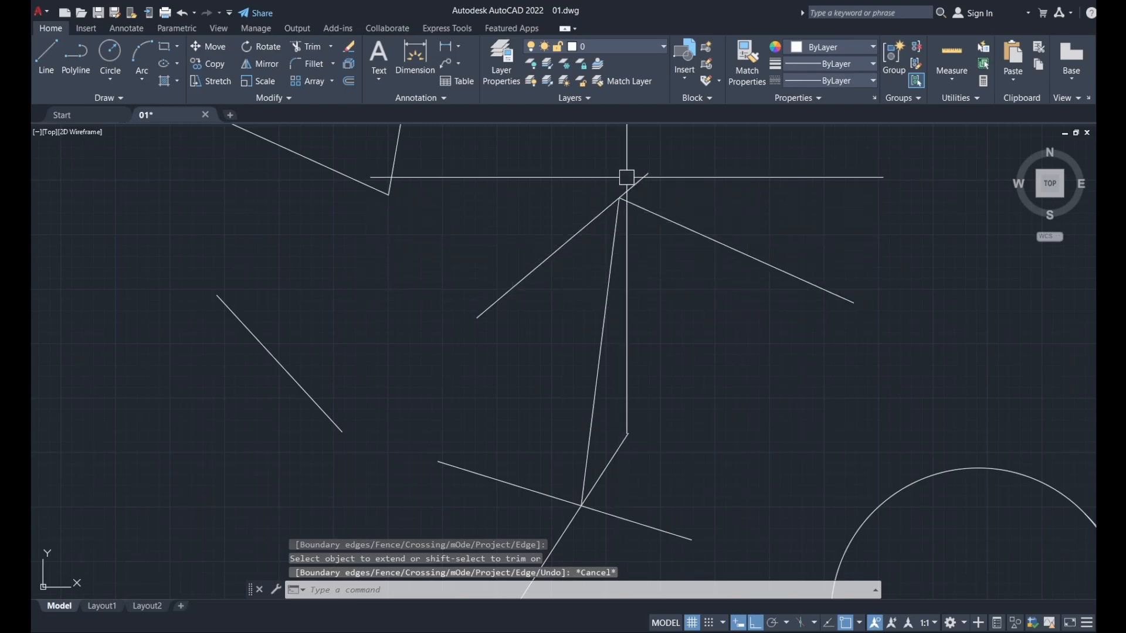
- Extend the gently sloping crossing line through to the far side of the large circle, using the circle as the boundary edge
scroll(645, 270, down, 6)
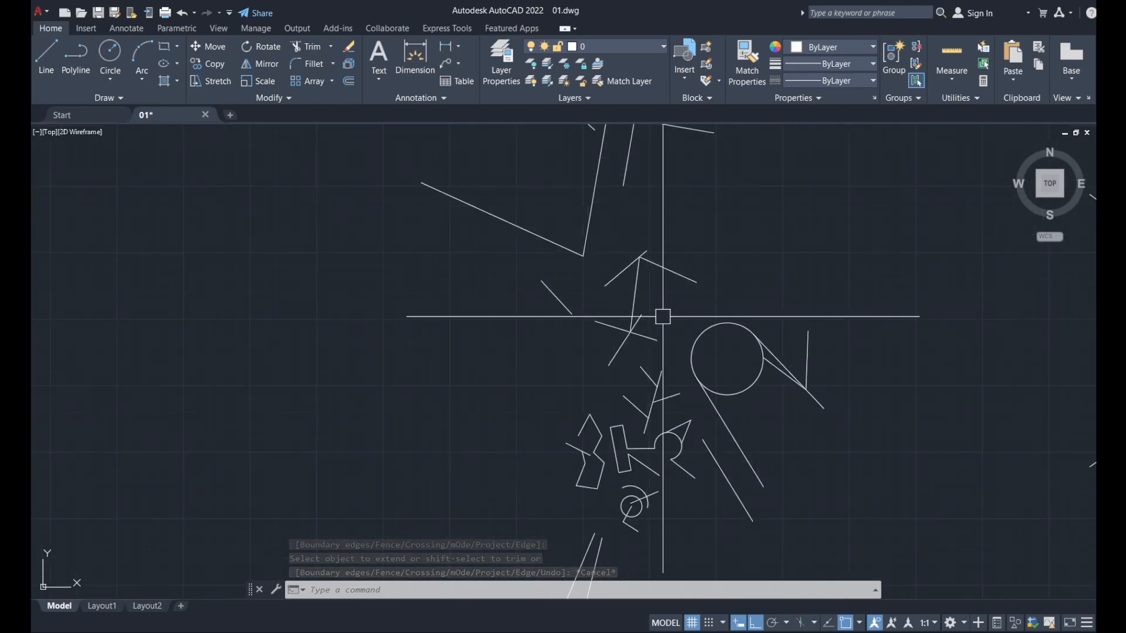
scroll(660, 311, up, 4)
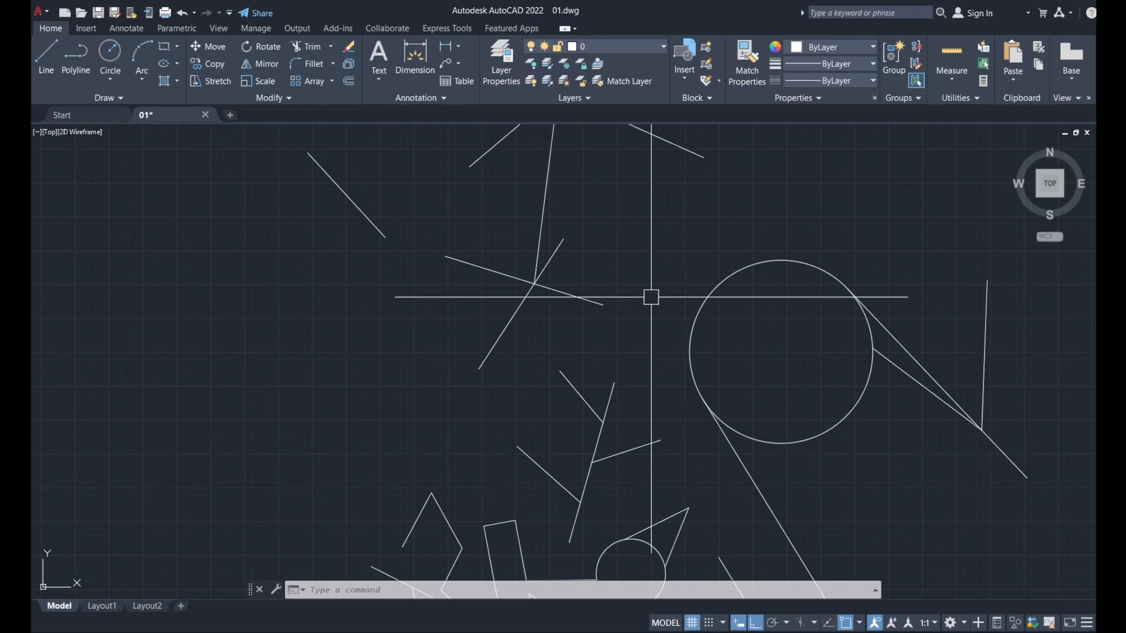
text(EX)
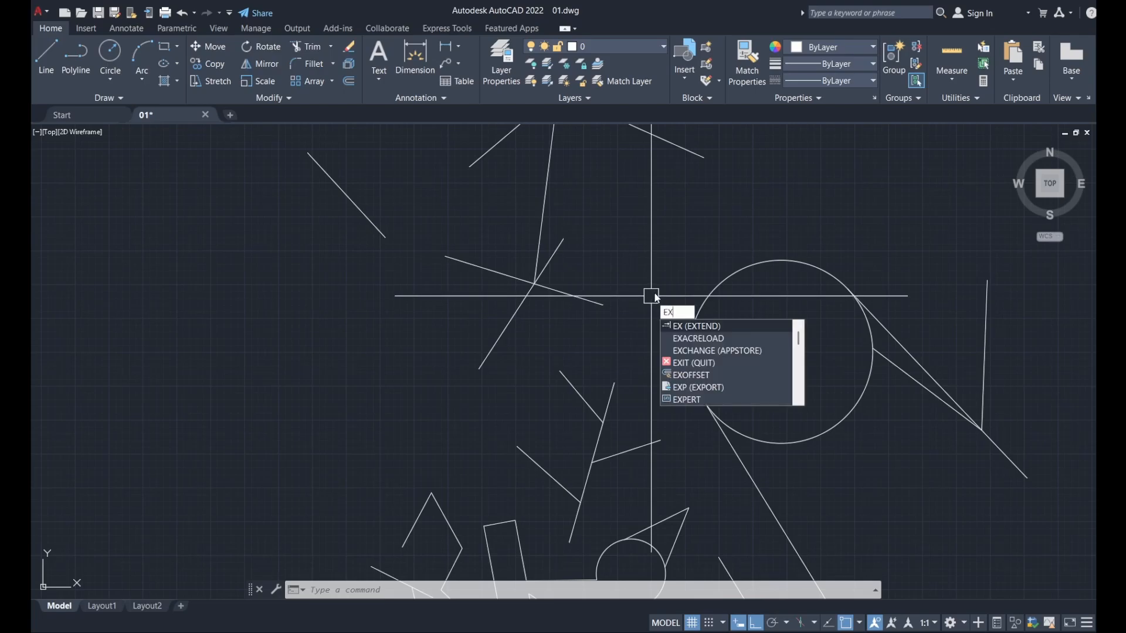
key(Return)
click(700, 291)
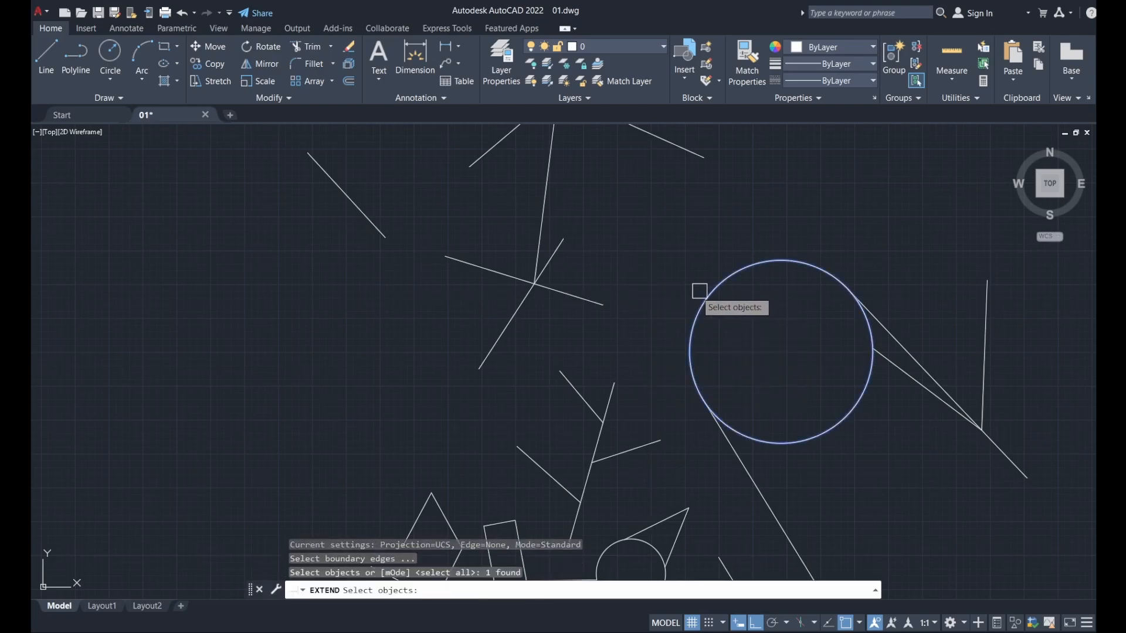
key(Return)
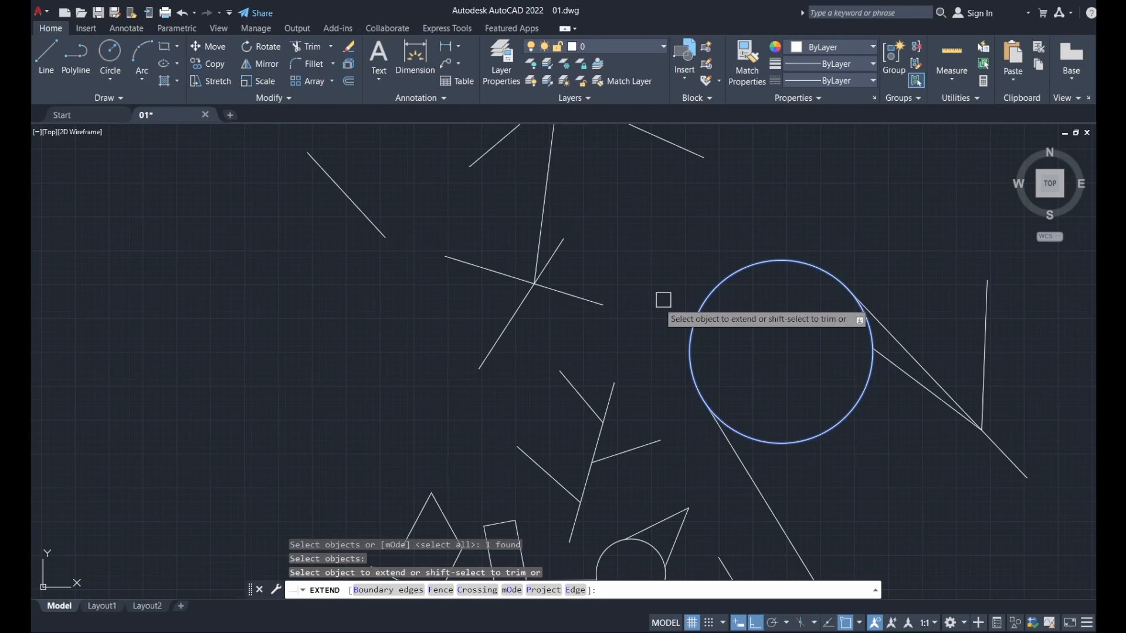
click(604, 303)
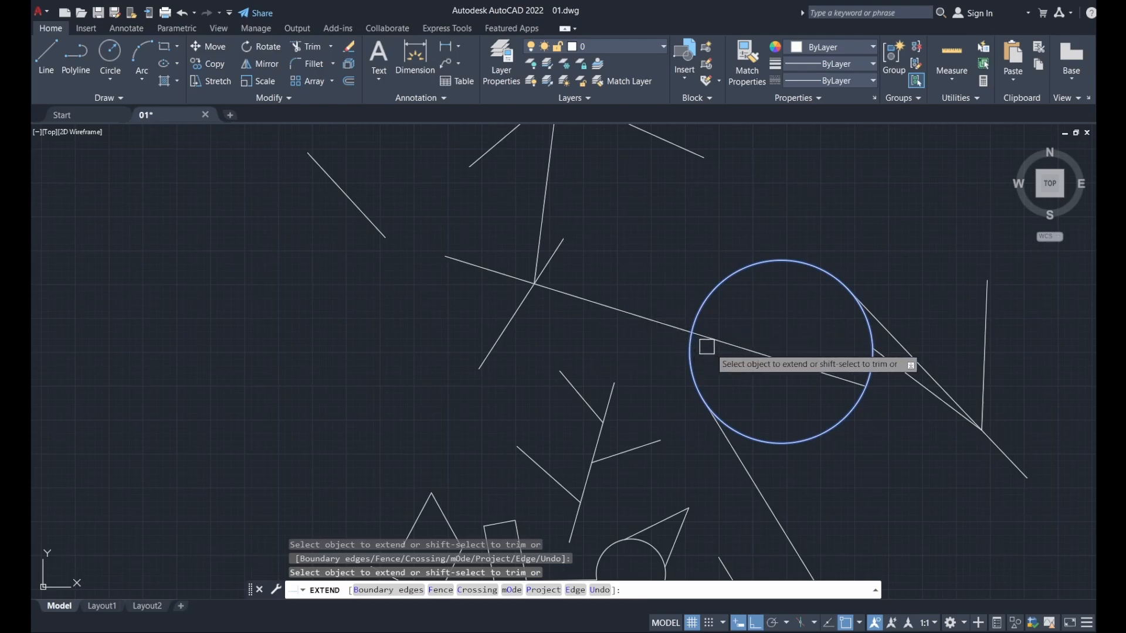
- Try to extend the gently sloping line beyond the large circle with the circle still as boundary edge, then end the Extend command
scroll(867, 391, up, 5)
scroll(685, 380, down, 2)
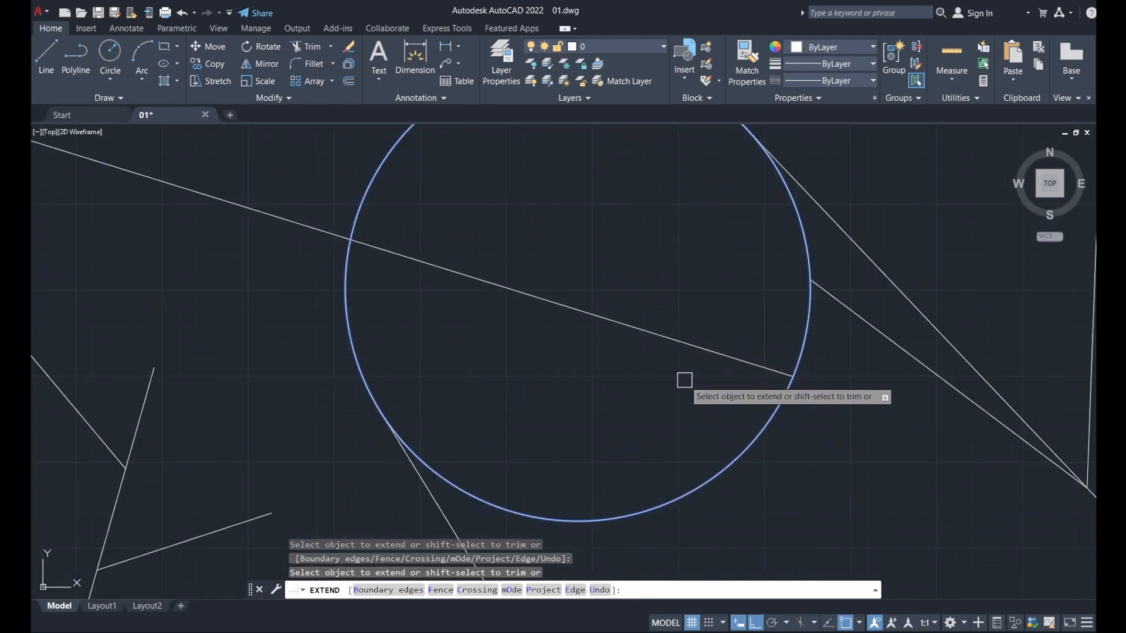
scroll(685, 380, down, 2)
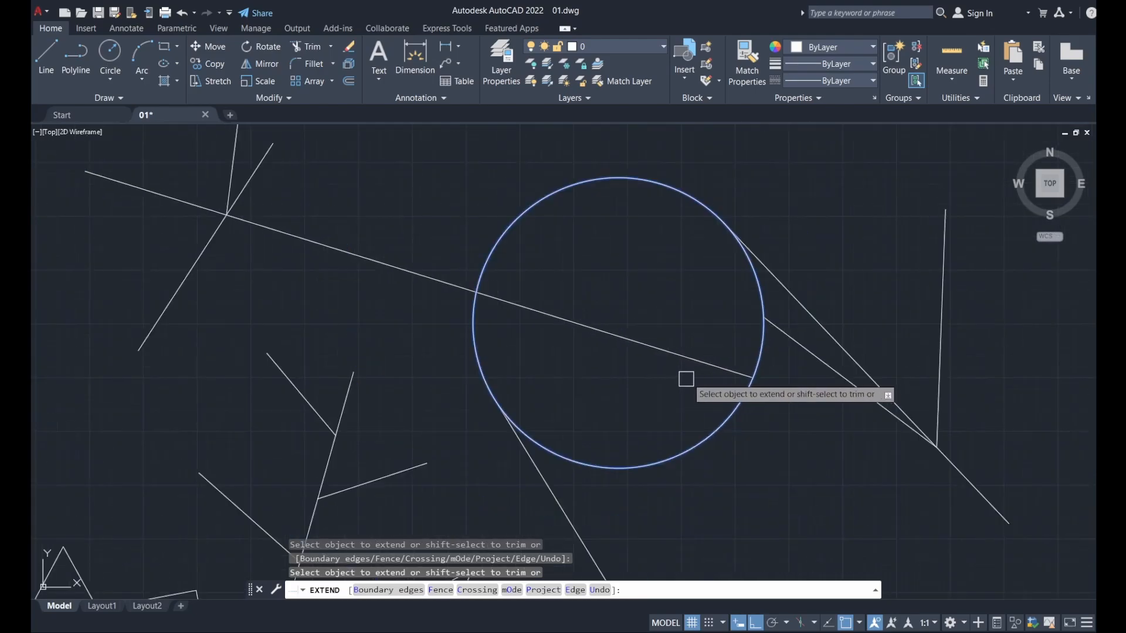
click(712, 366)
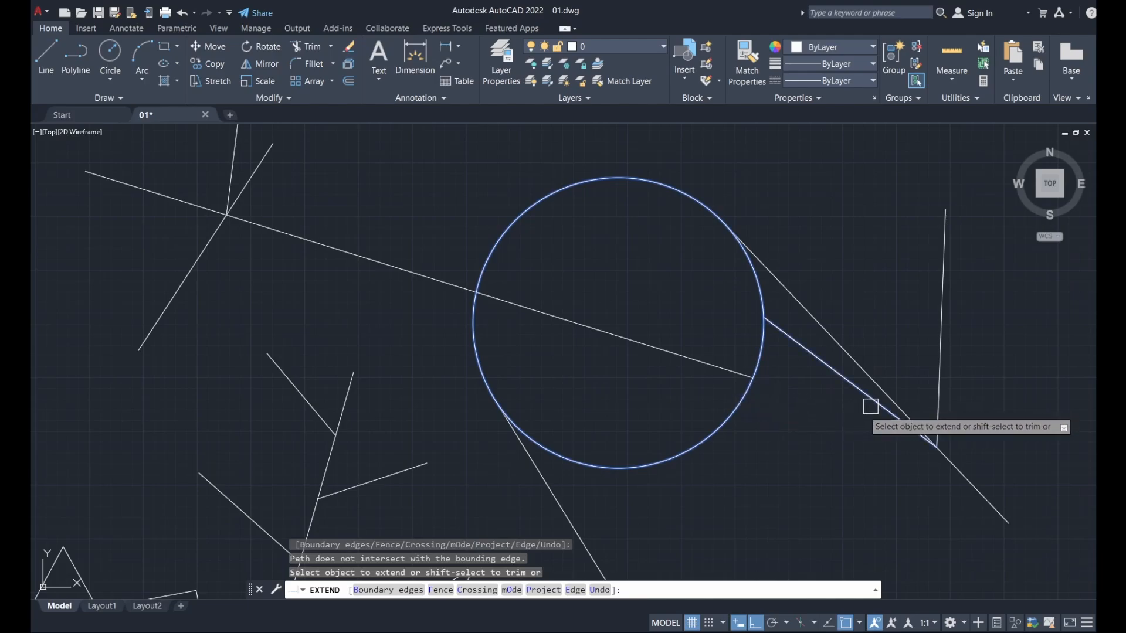
key(Escape)
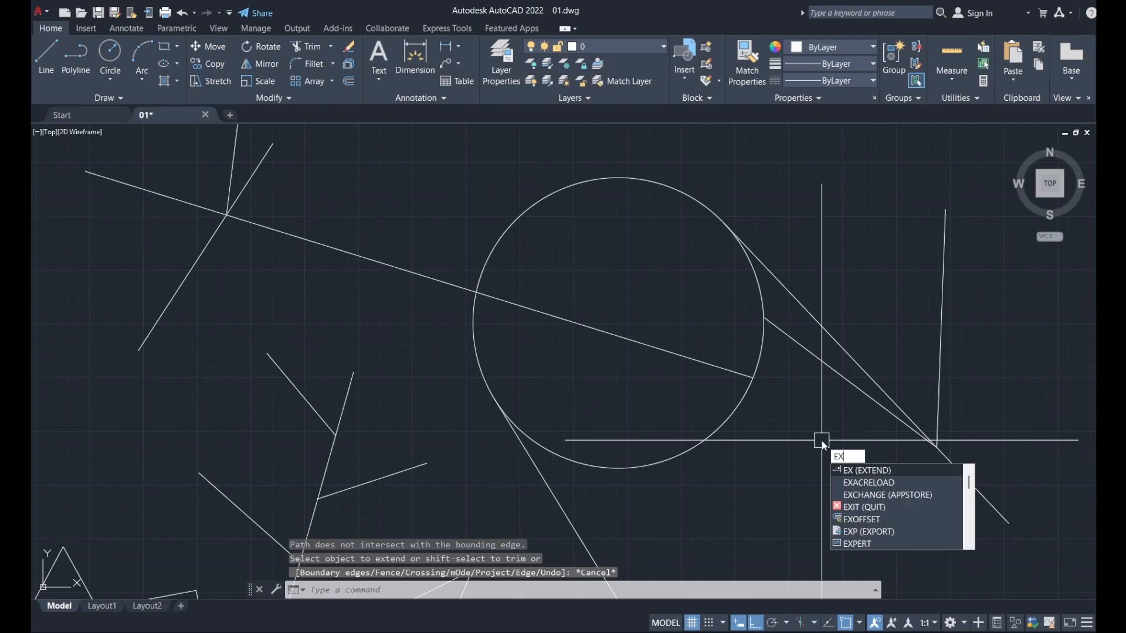
- Extend the gently sloping line past the large circle to the lower slanted line beyond it, using that slanted line as the boundary edge
key(Return)
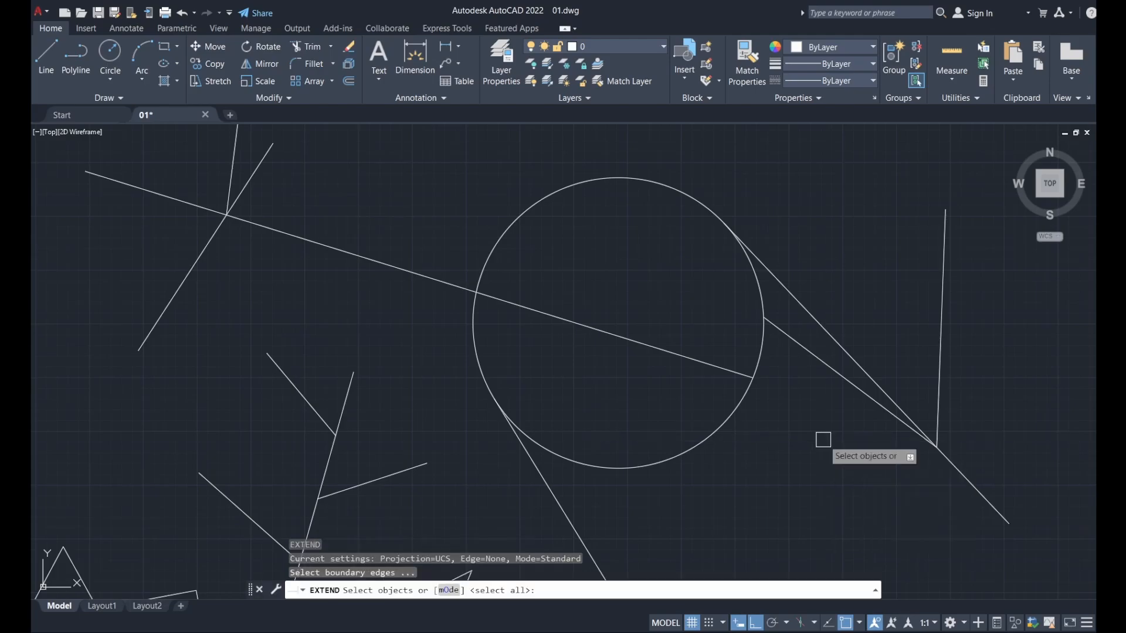
click(848, 384)
key(Return)
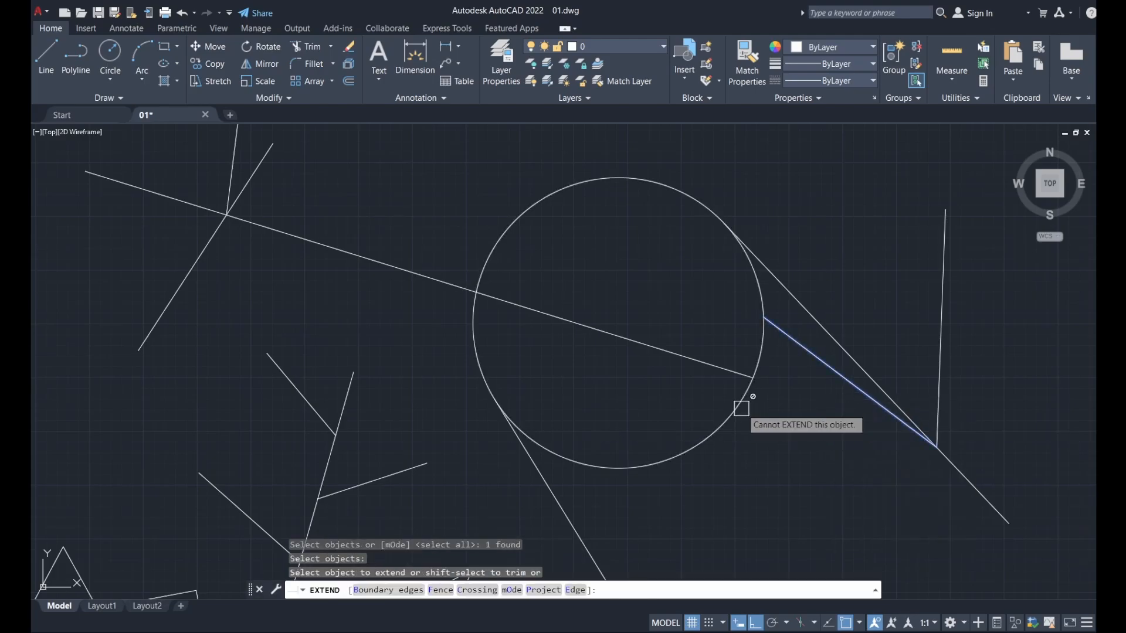
click(719, 371)
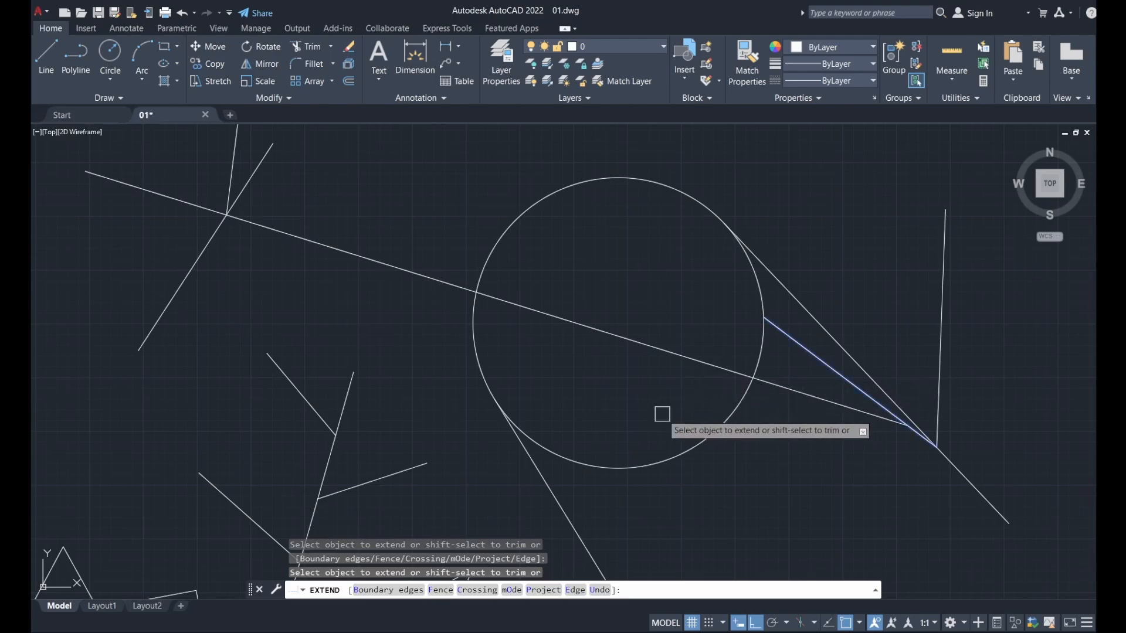
key(Escape)
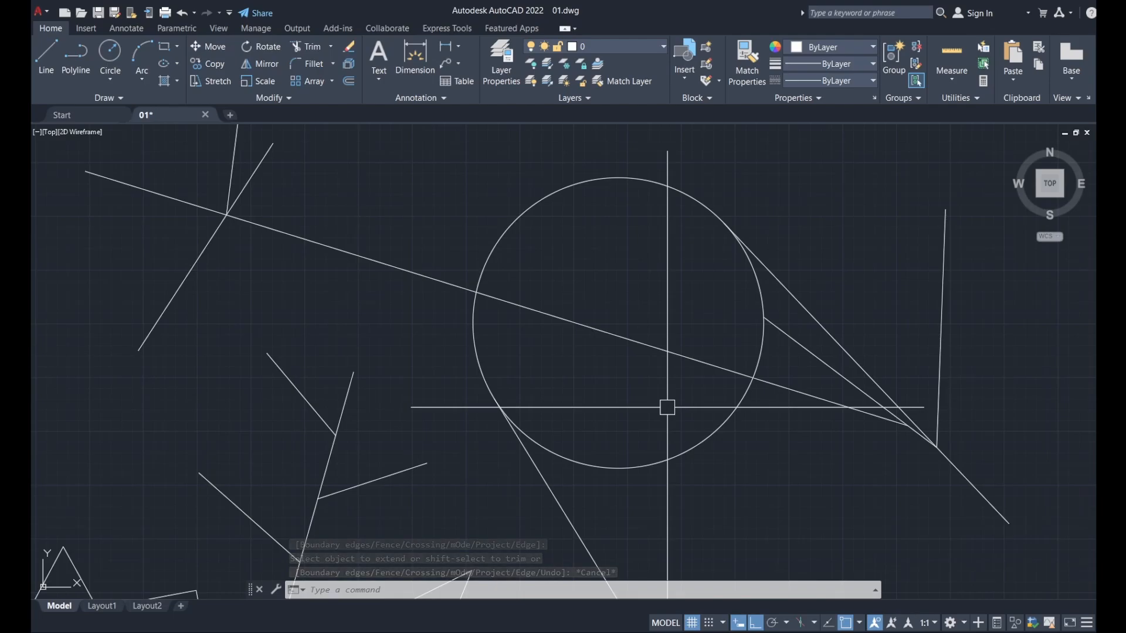
- Fillet the short steep line crossing the gently sloping line with the uppermost branch of the branching figure into a sharp corner
scroll(674, 276, down, 3)
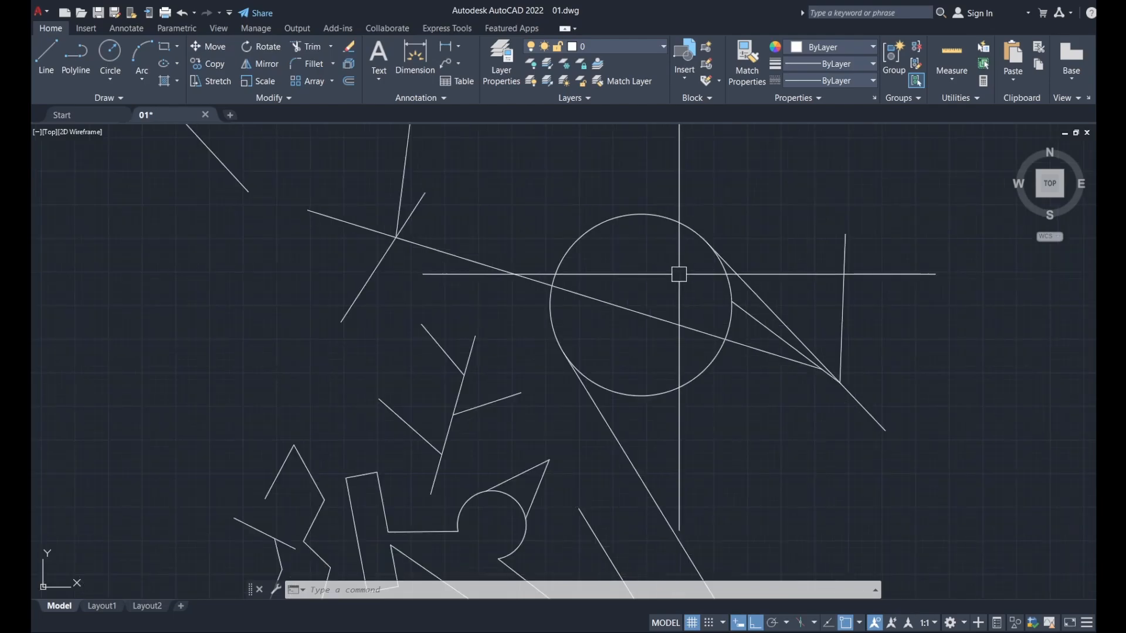
middle_drag(535, 181, 653, 159)
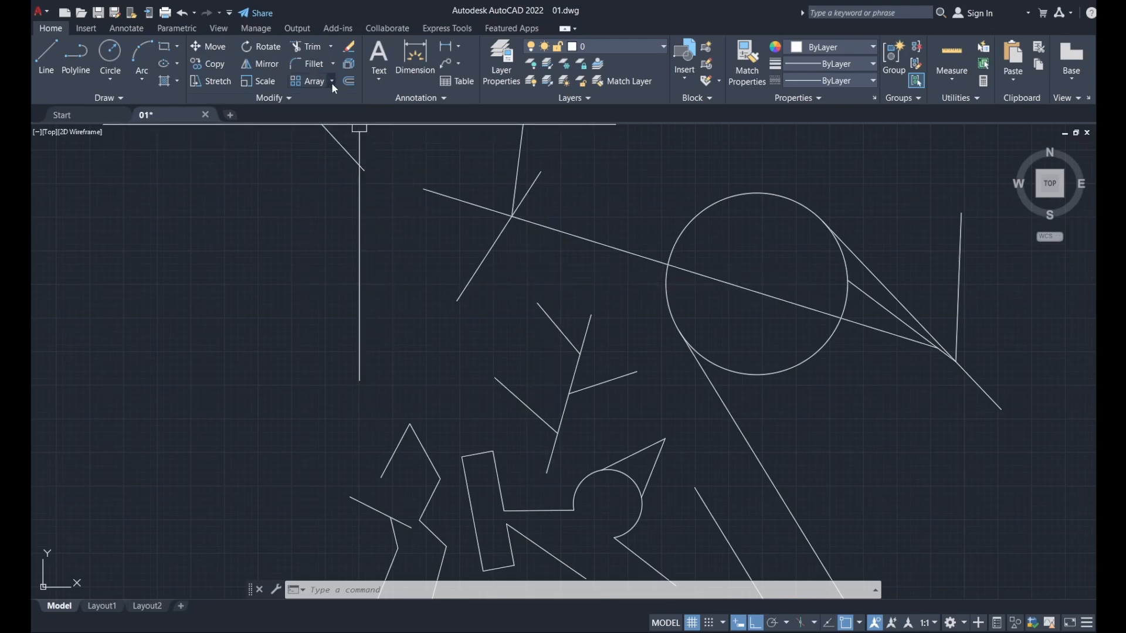
click(309, 64)
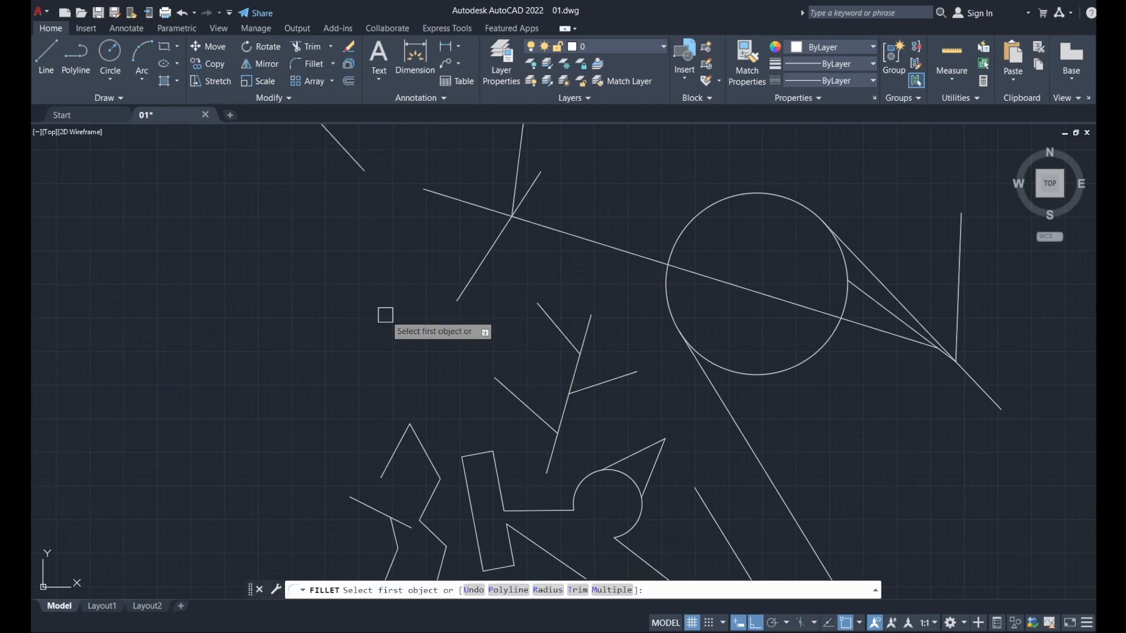
key(Escape)
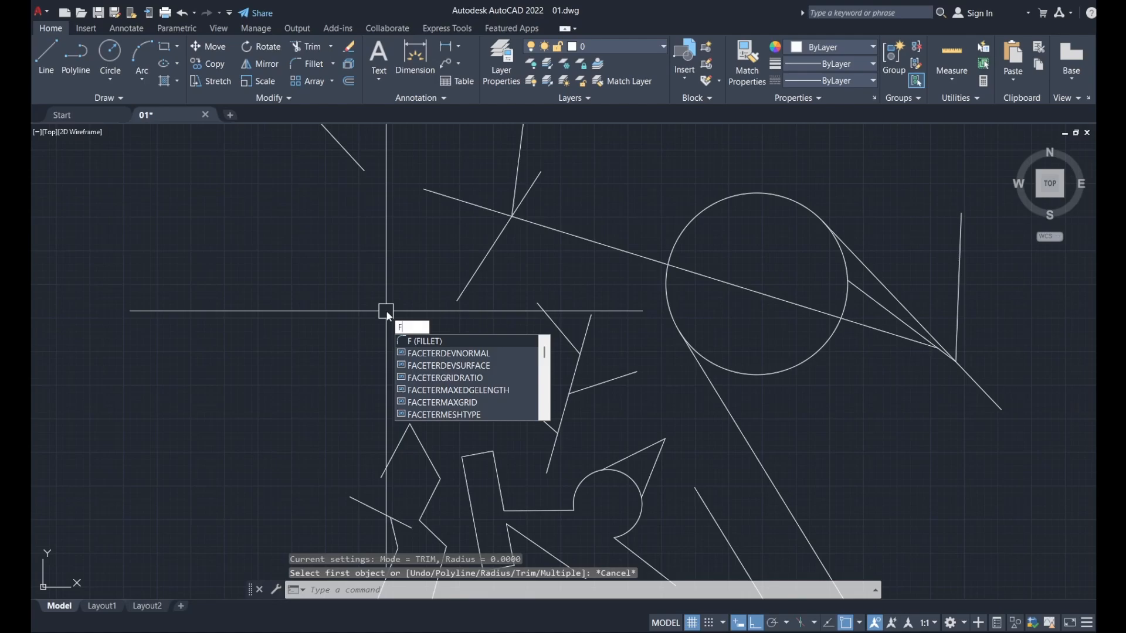
key(Return)
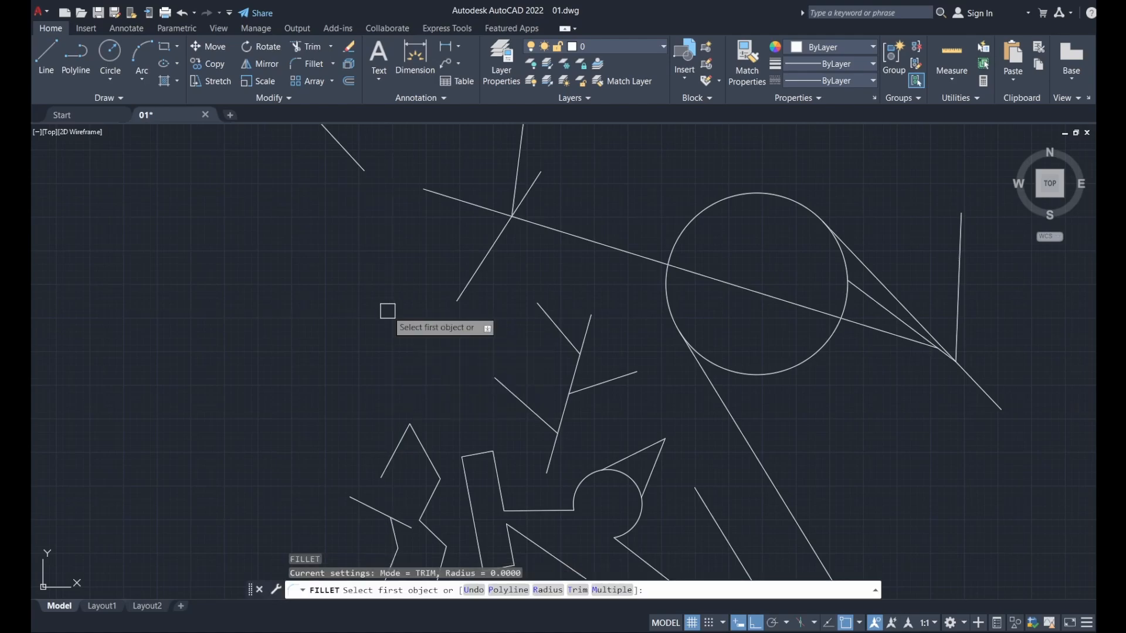
click(532, 183)
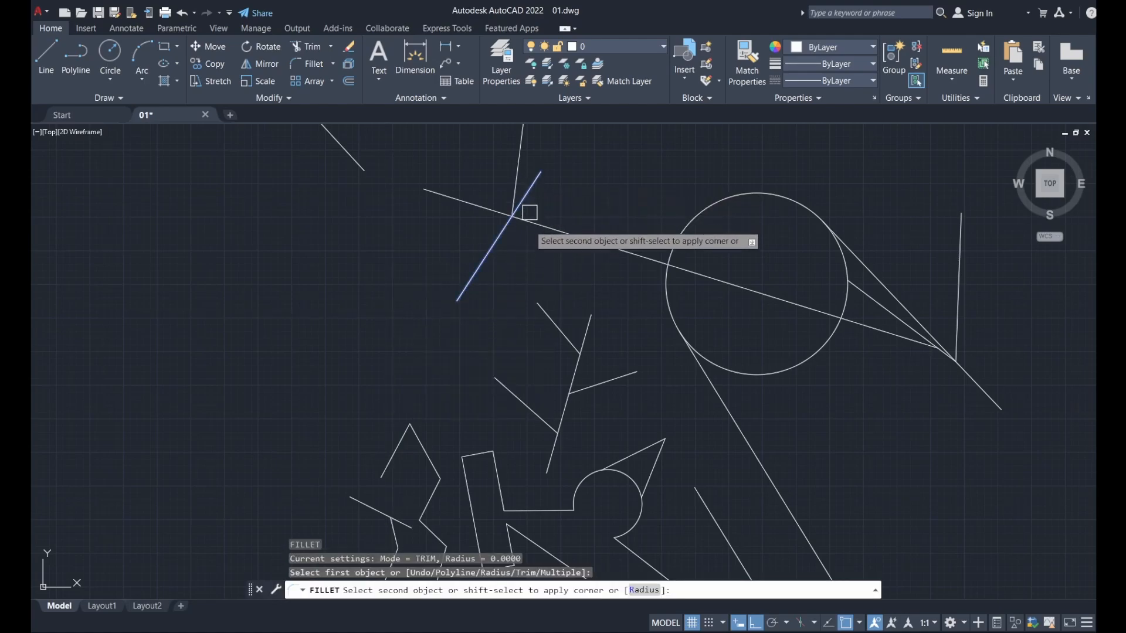
click(547, 312)
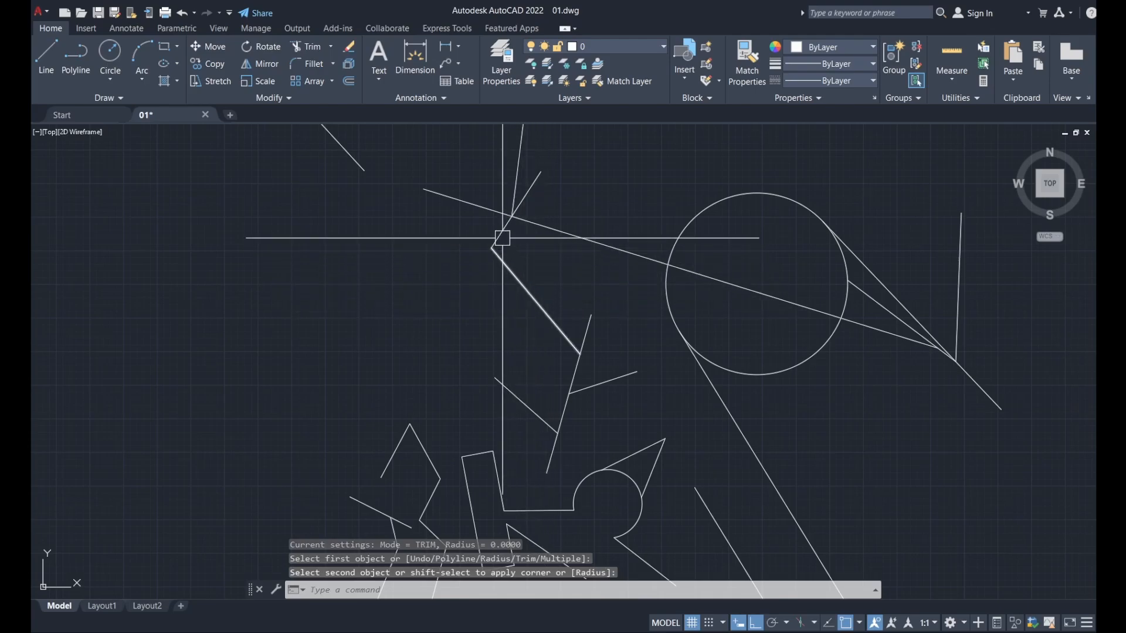
- Round the corner between the short steep line and the uppermost branch with a fillet of radius 50
scroll(503, 234, up, 3)
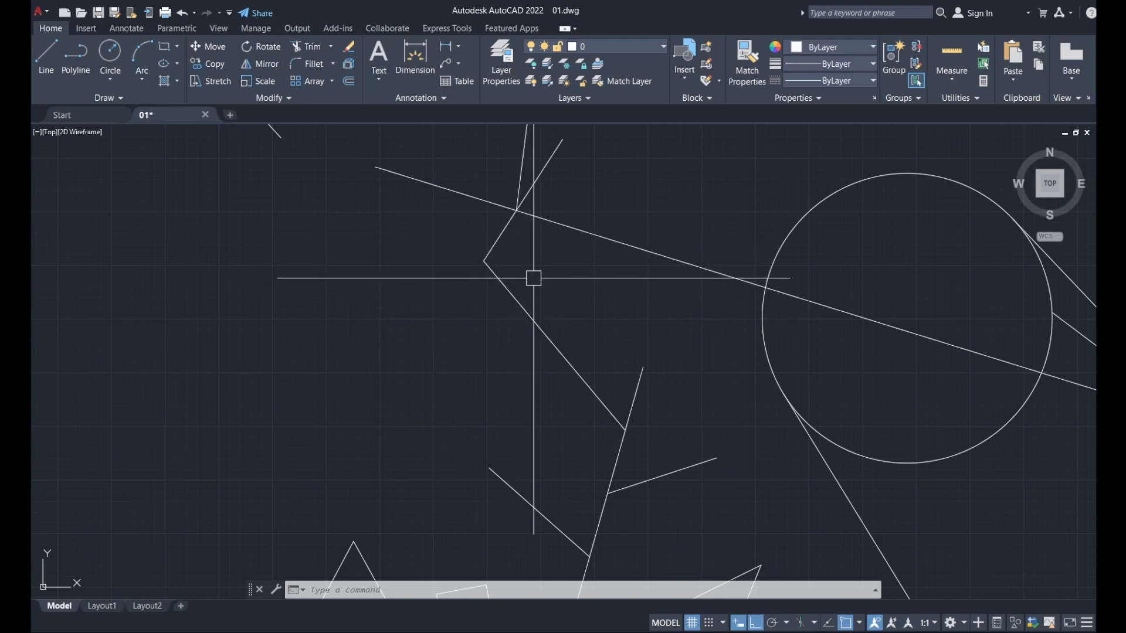
key(Return)
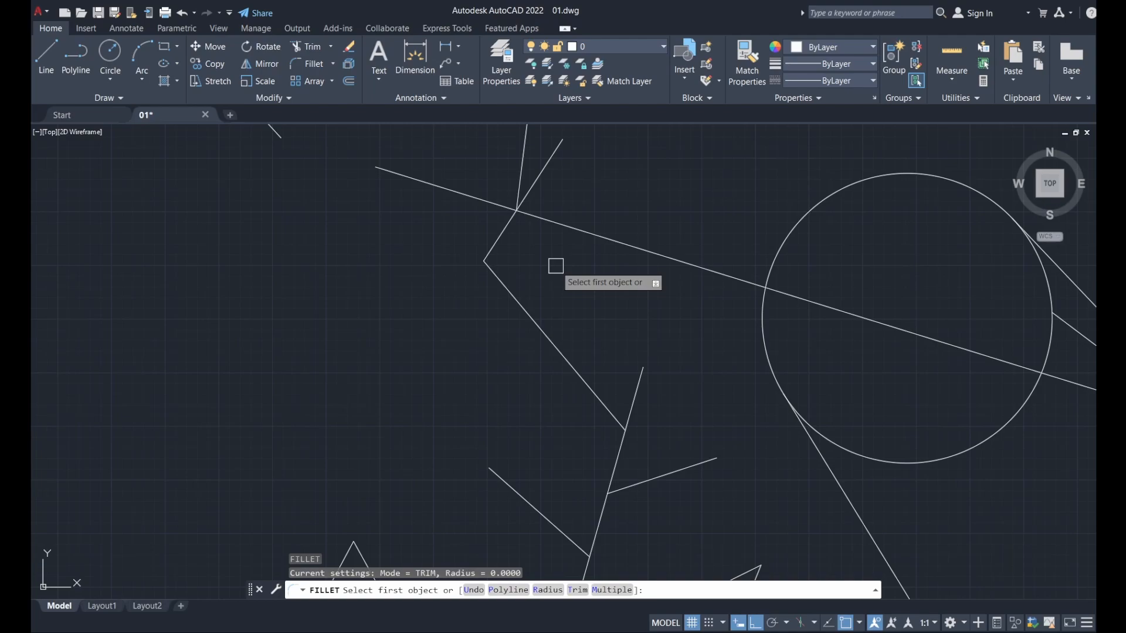
key(Down)
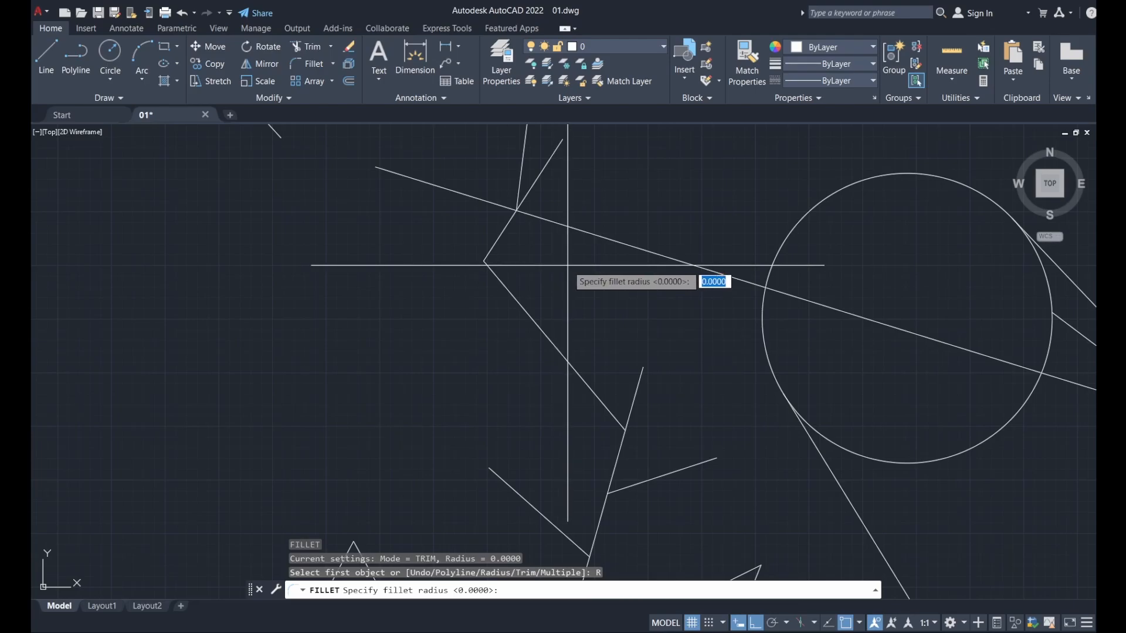
text(50)
key(Return)
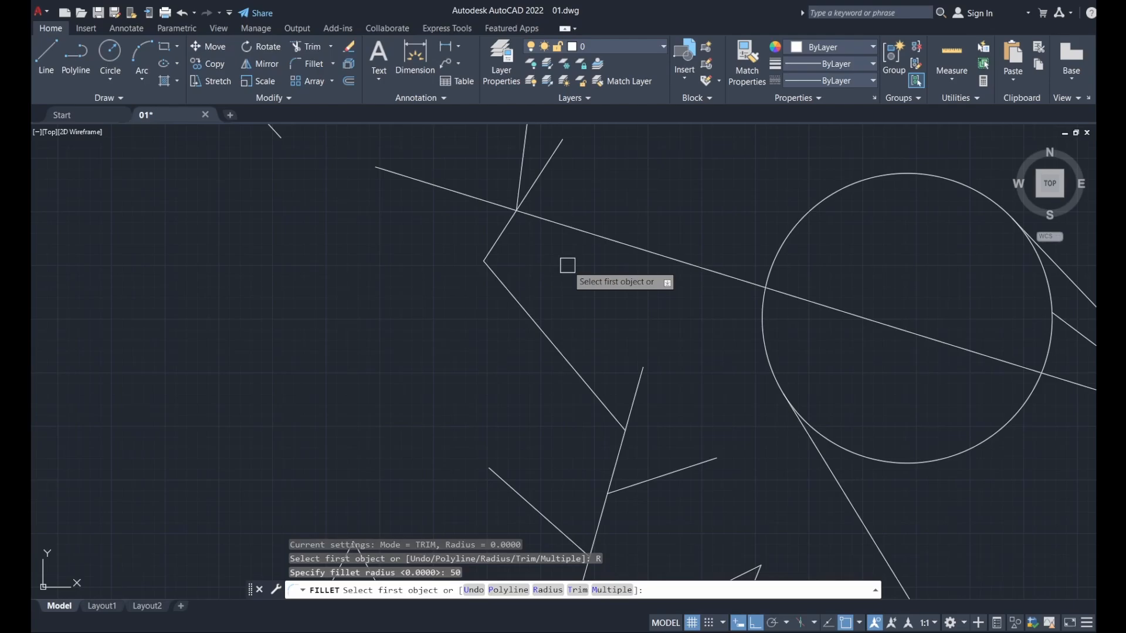
click(536, 177)
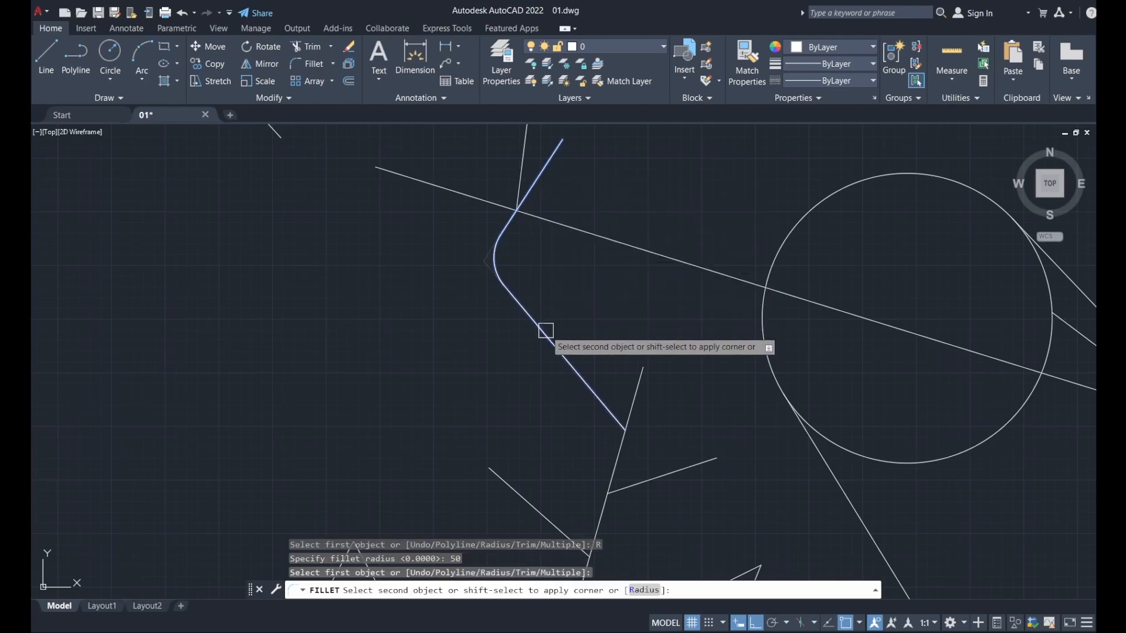
click(545, 330)
scroll(510, 276, up, 4)
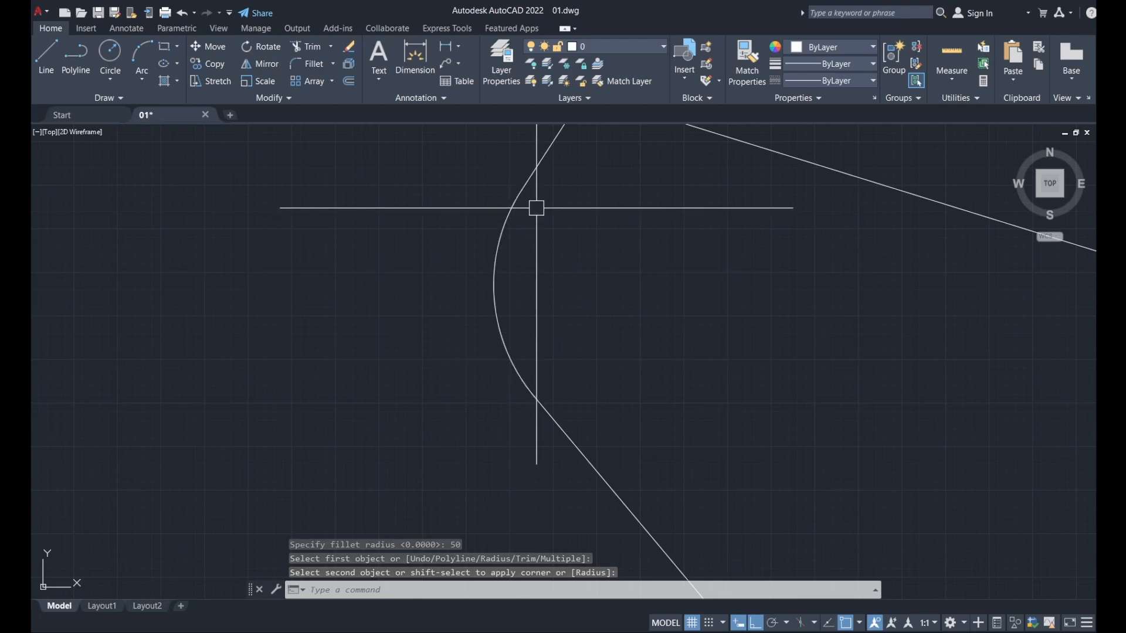
scroll(553, 328, down, 5)
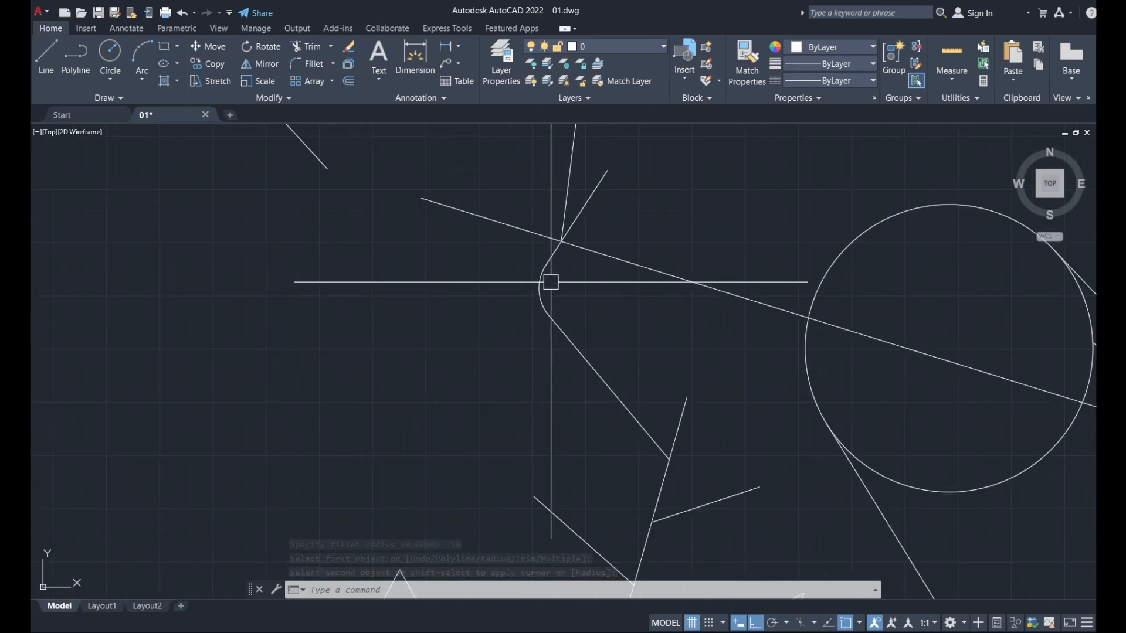
- Round the pointed top of the left group's zigzag polygon with a fillet of radius 50
scroll(516, 201, down, 3)
scroll(554, 286, down, 2)
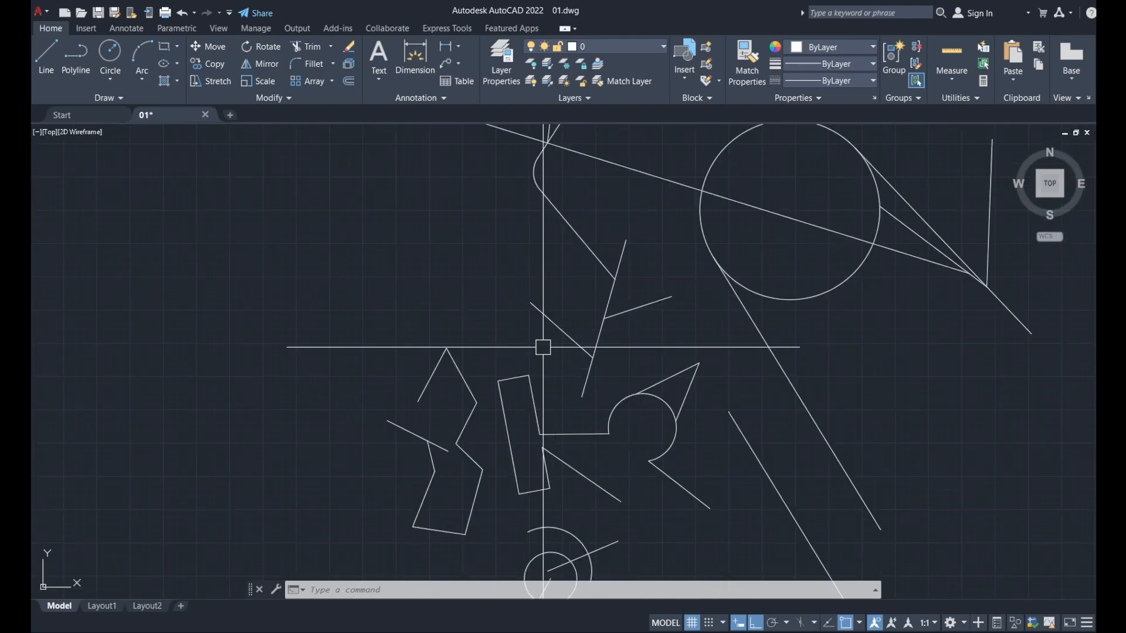
middle_drag(540, 345, 524, 259)
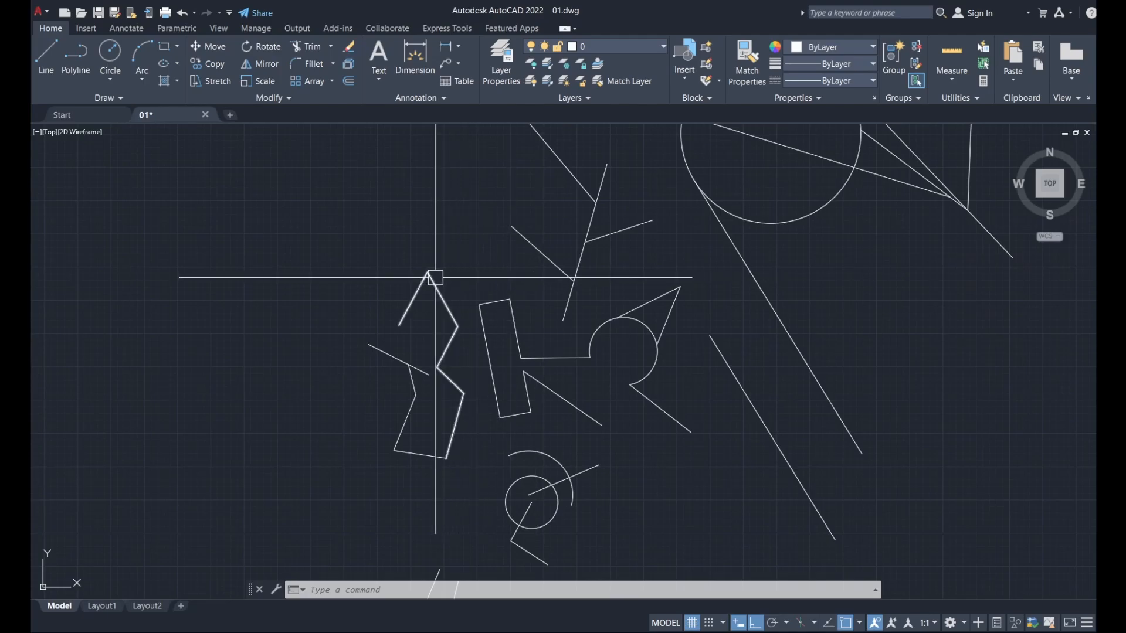
text(f)
key(Return)
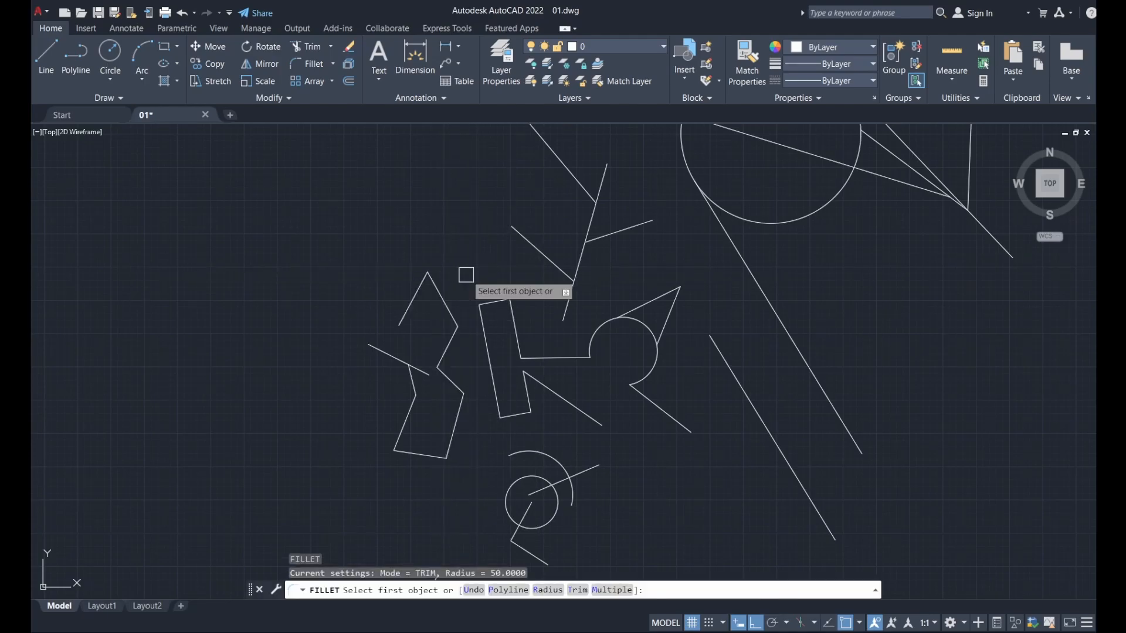
scroll(427, 316, up, 4)
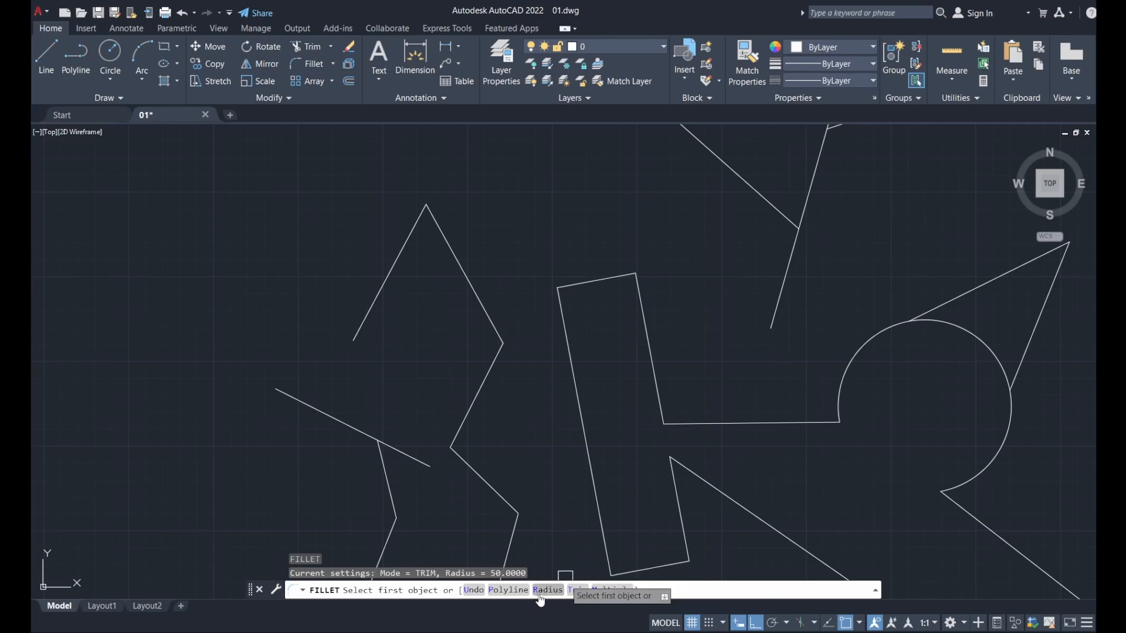
text(r)
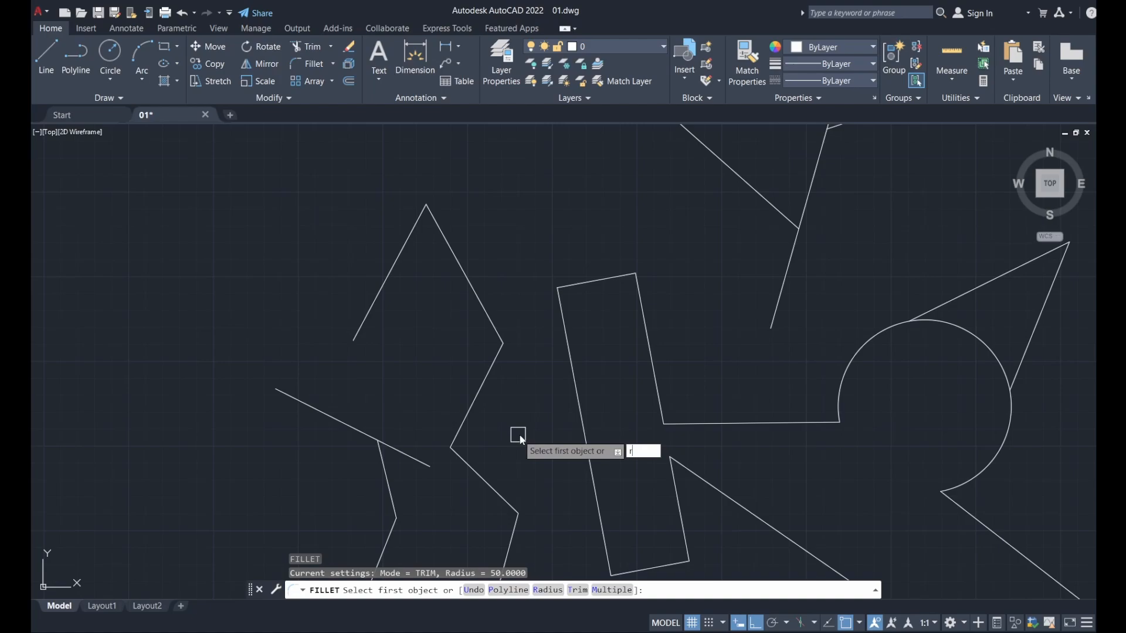
key(Return)
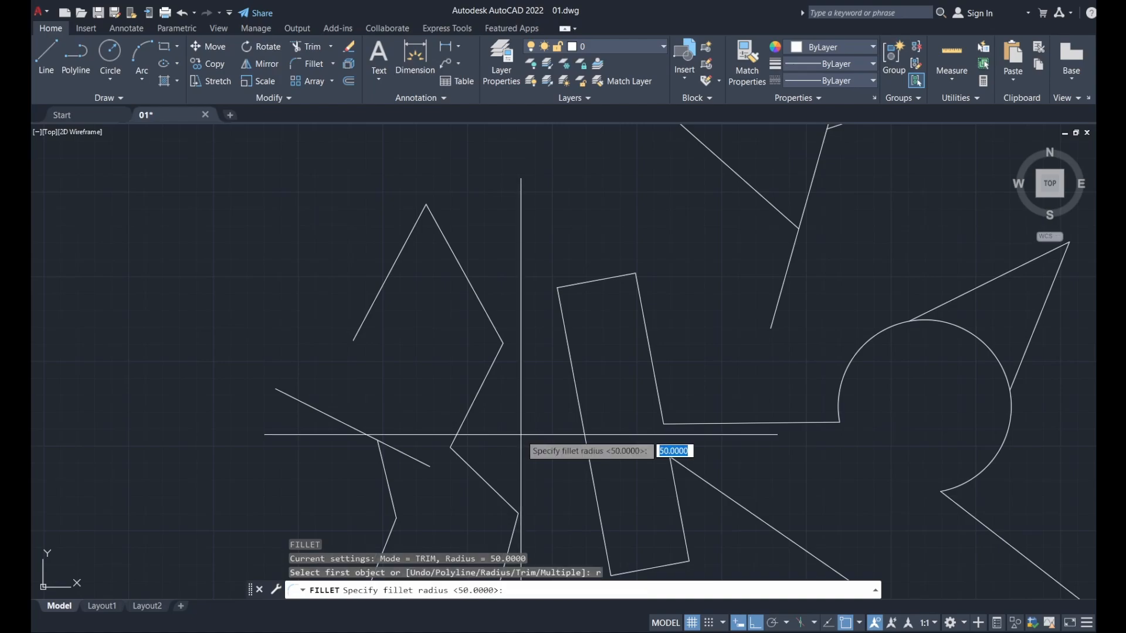
text(50)
key(Return)
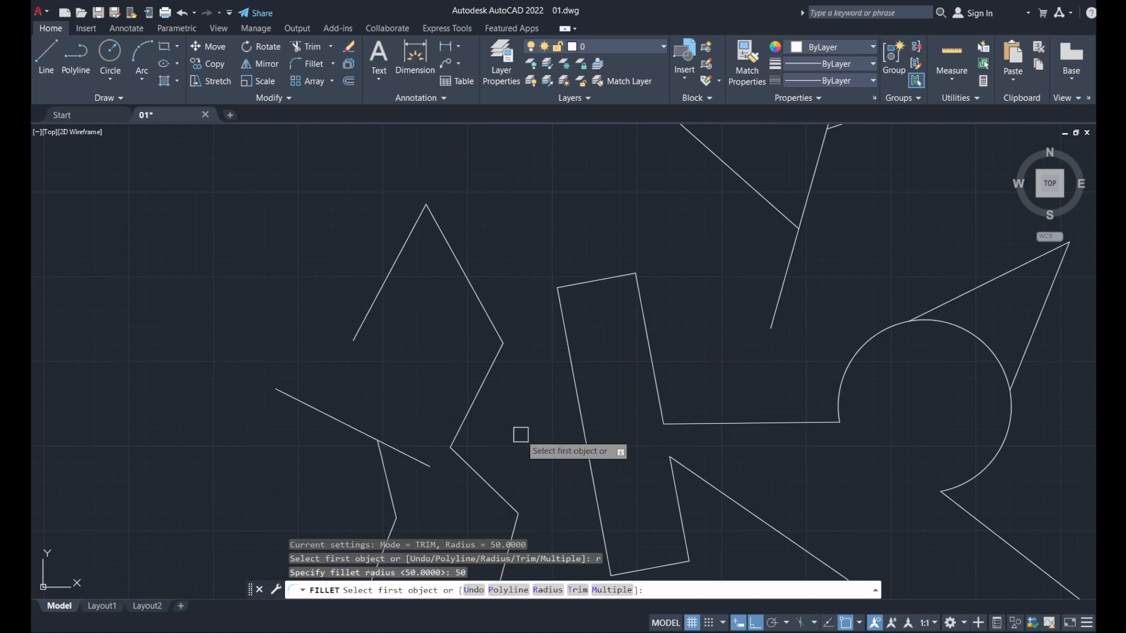
click(399, 266)
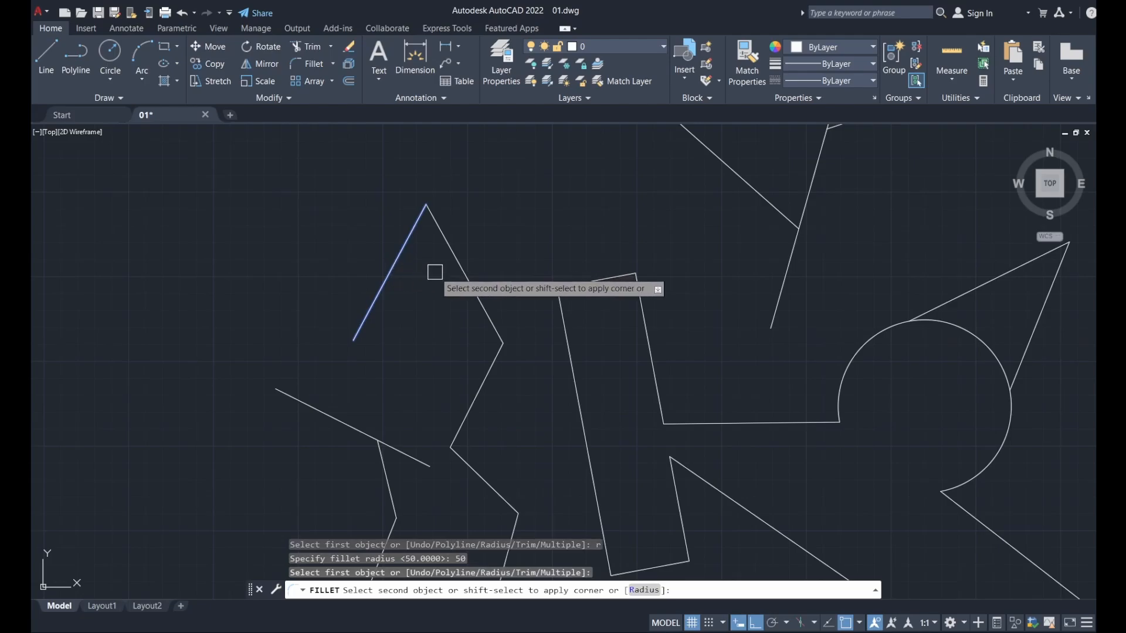
click(466, 281)
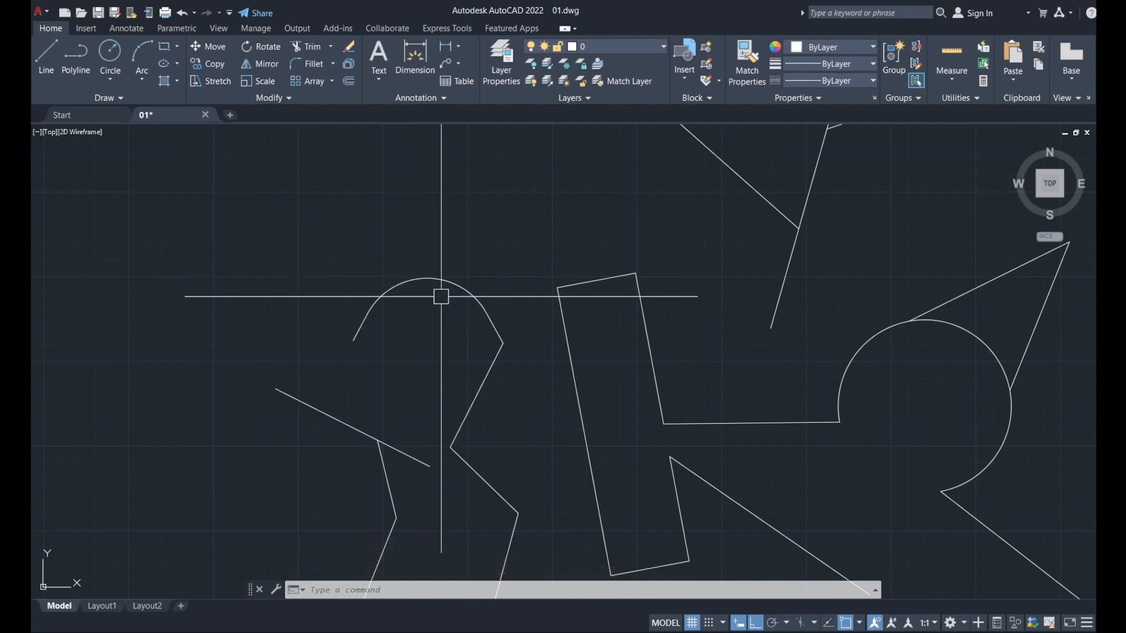
- Undo the last view changes and the Array command
key(ctrl+z)
key(ctrl+z)
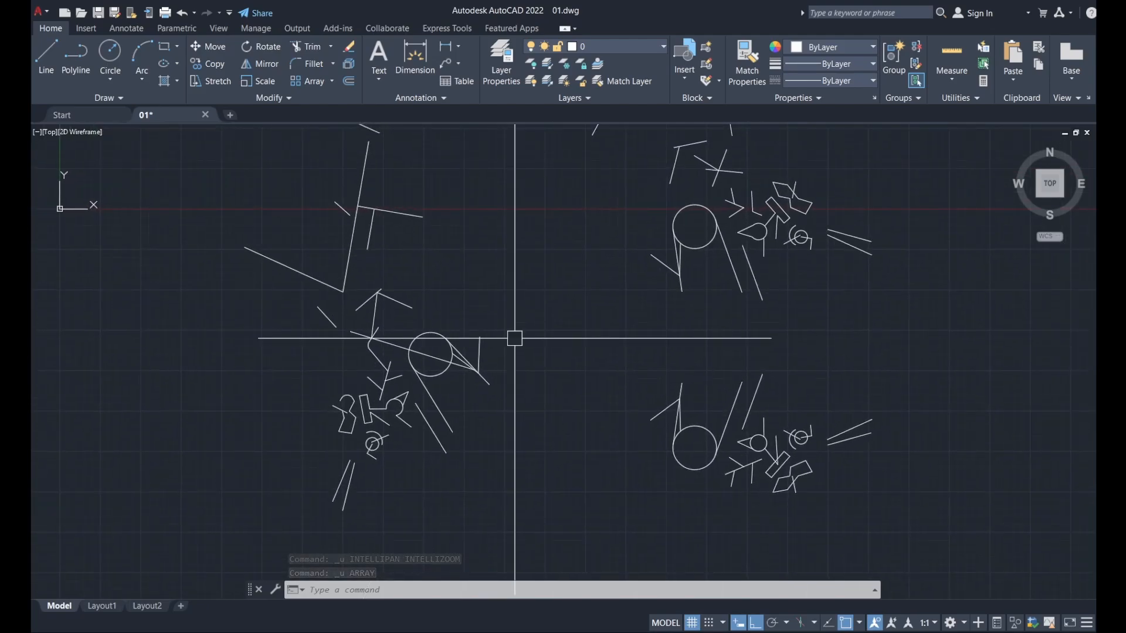